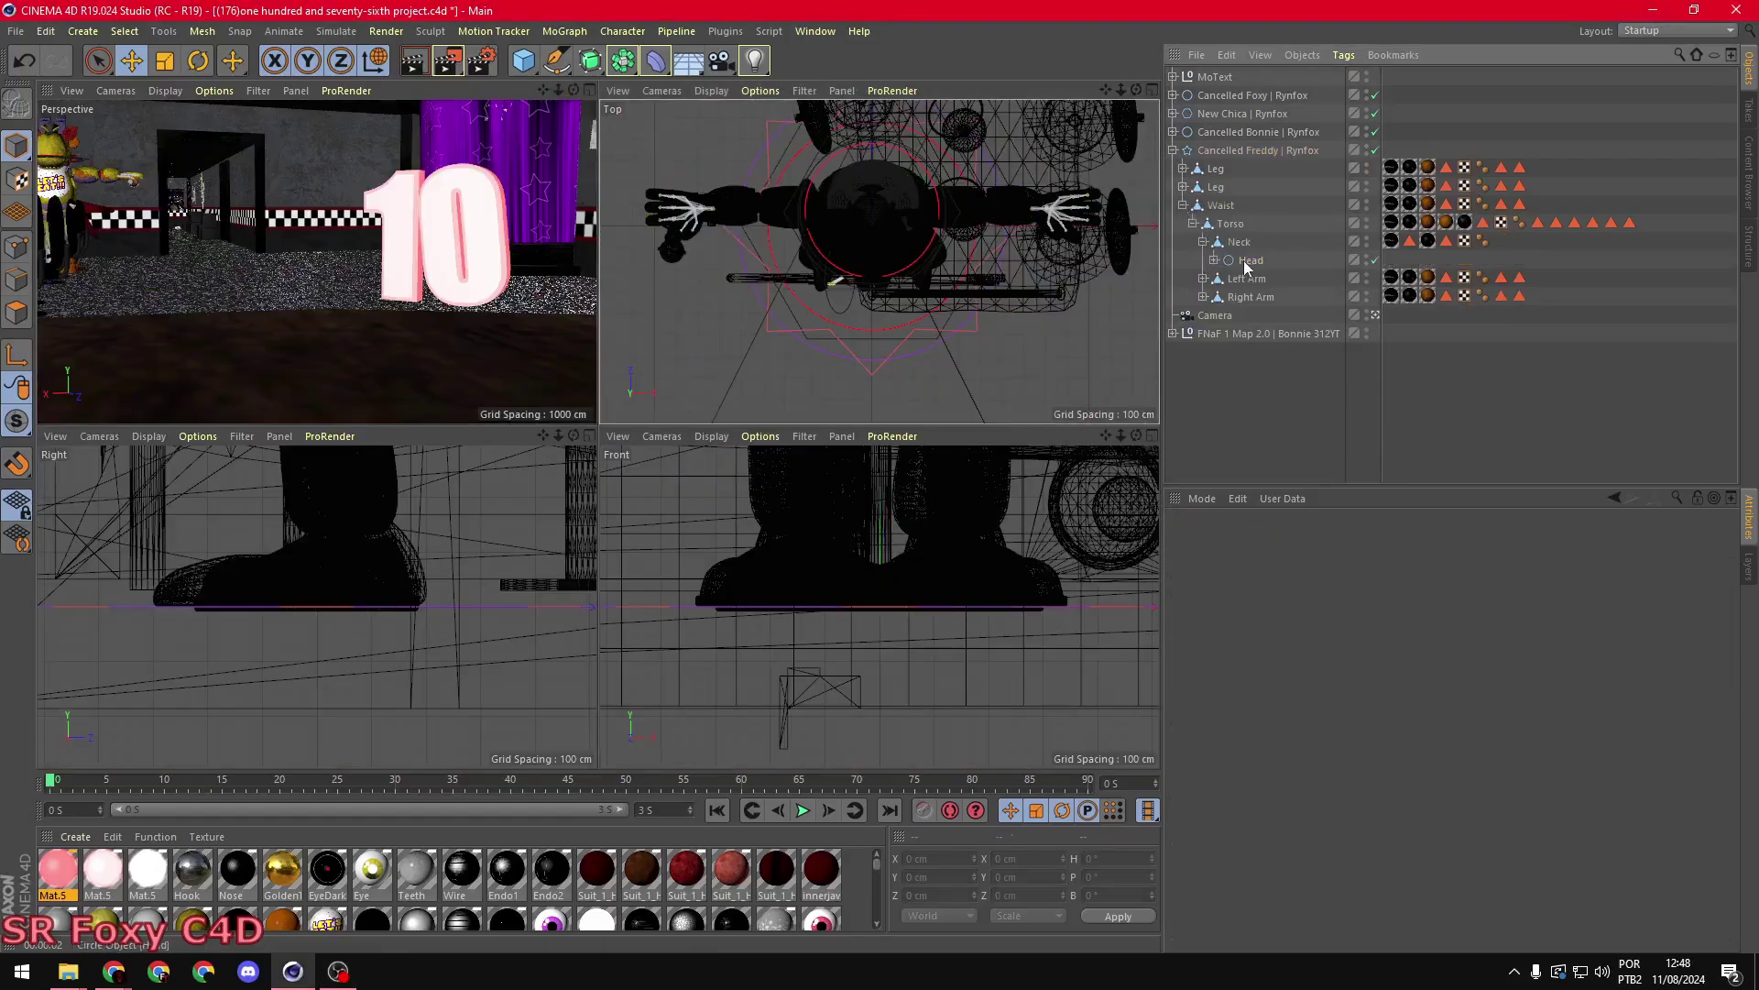
- Detach Freddy's head from the neck and turn it to show his face
{"action": "left_click_drag", "start_coordinate": [1246, 261], "coordinate": [1244, 304]}
{"action": "middle_click", "coordinate": [598, 436]}
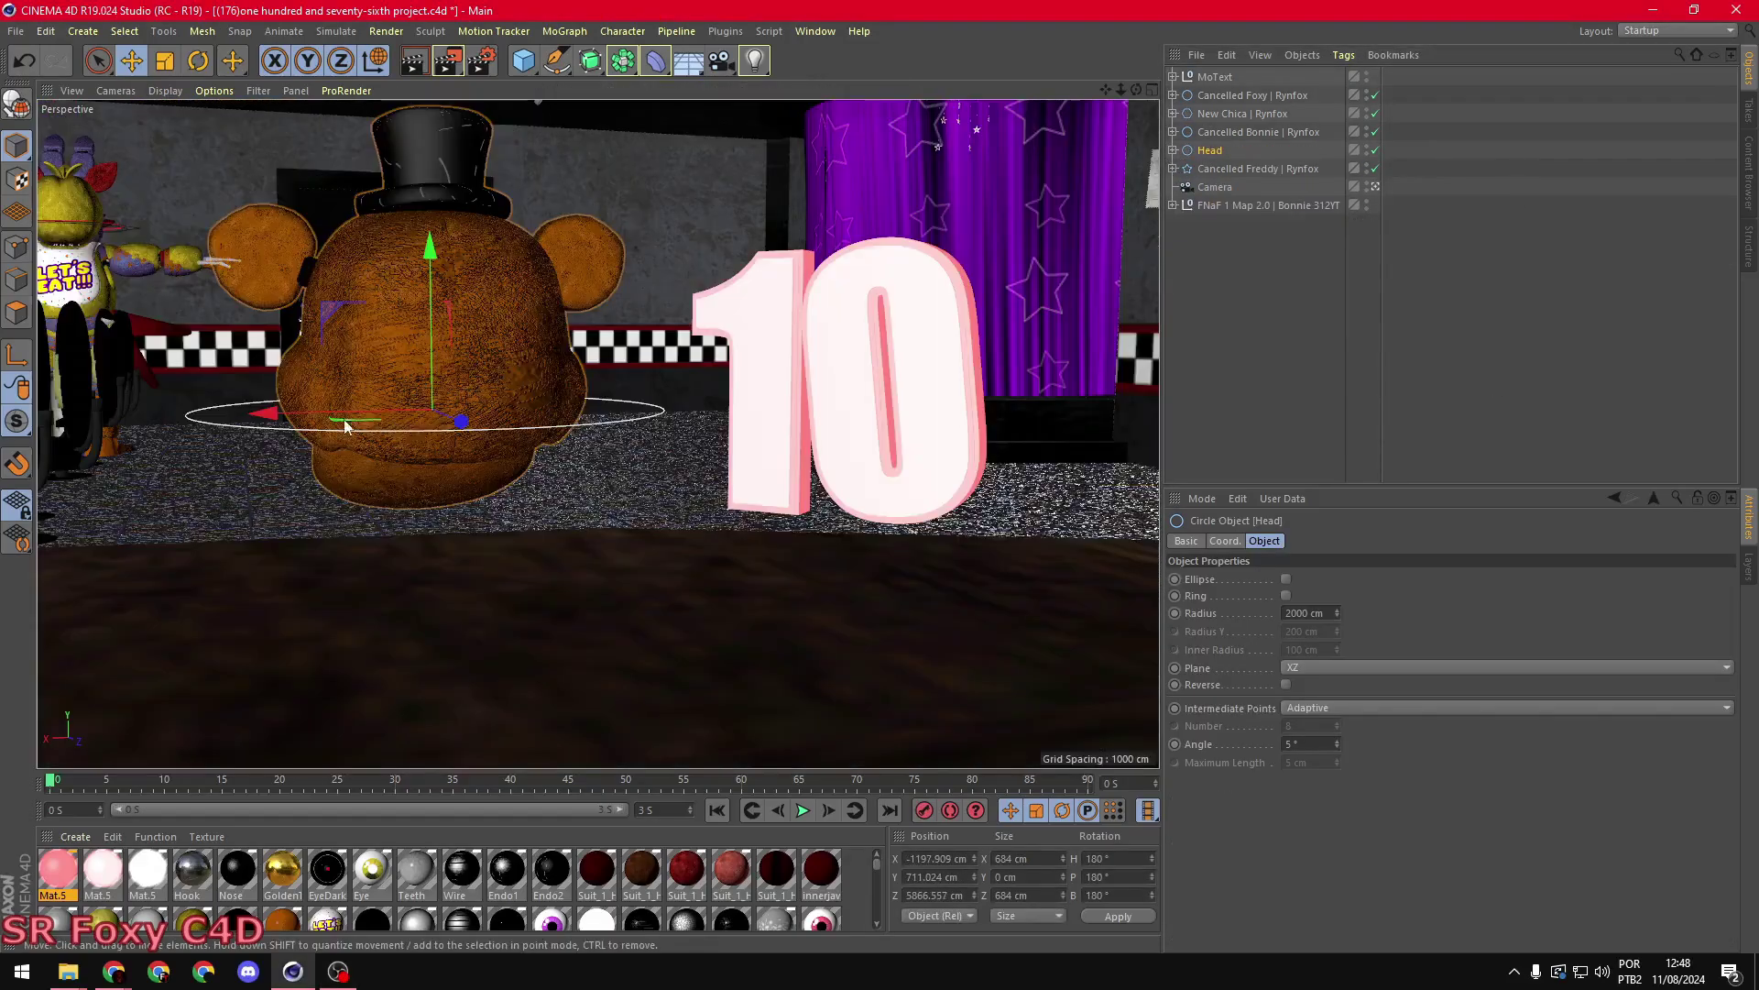
{"action": "scroll", "coordinate": [599, 435], "scroll_direction": "up", "scroll_amount": 3}
{"action": "scroll", "coordinate": [599, 435], "scroll_direction": "up", "scroll_amount": 3}
{"action": "key", "text": "s"}
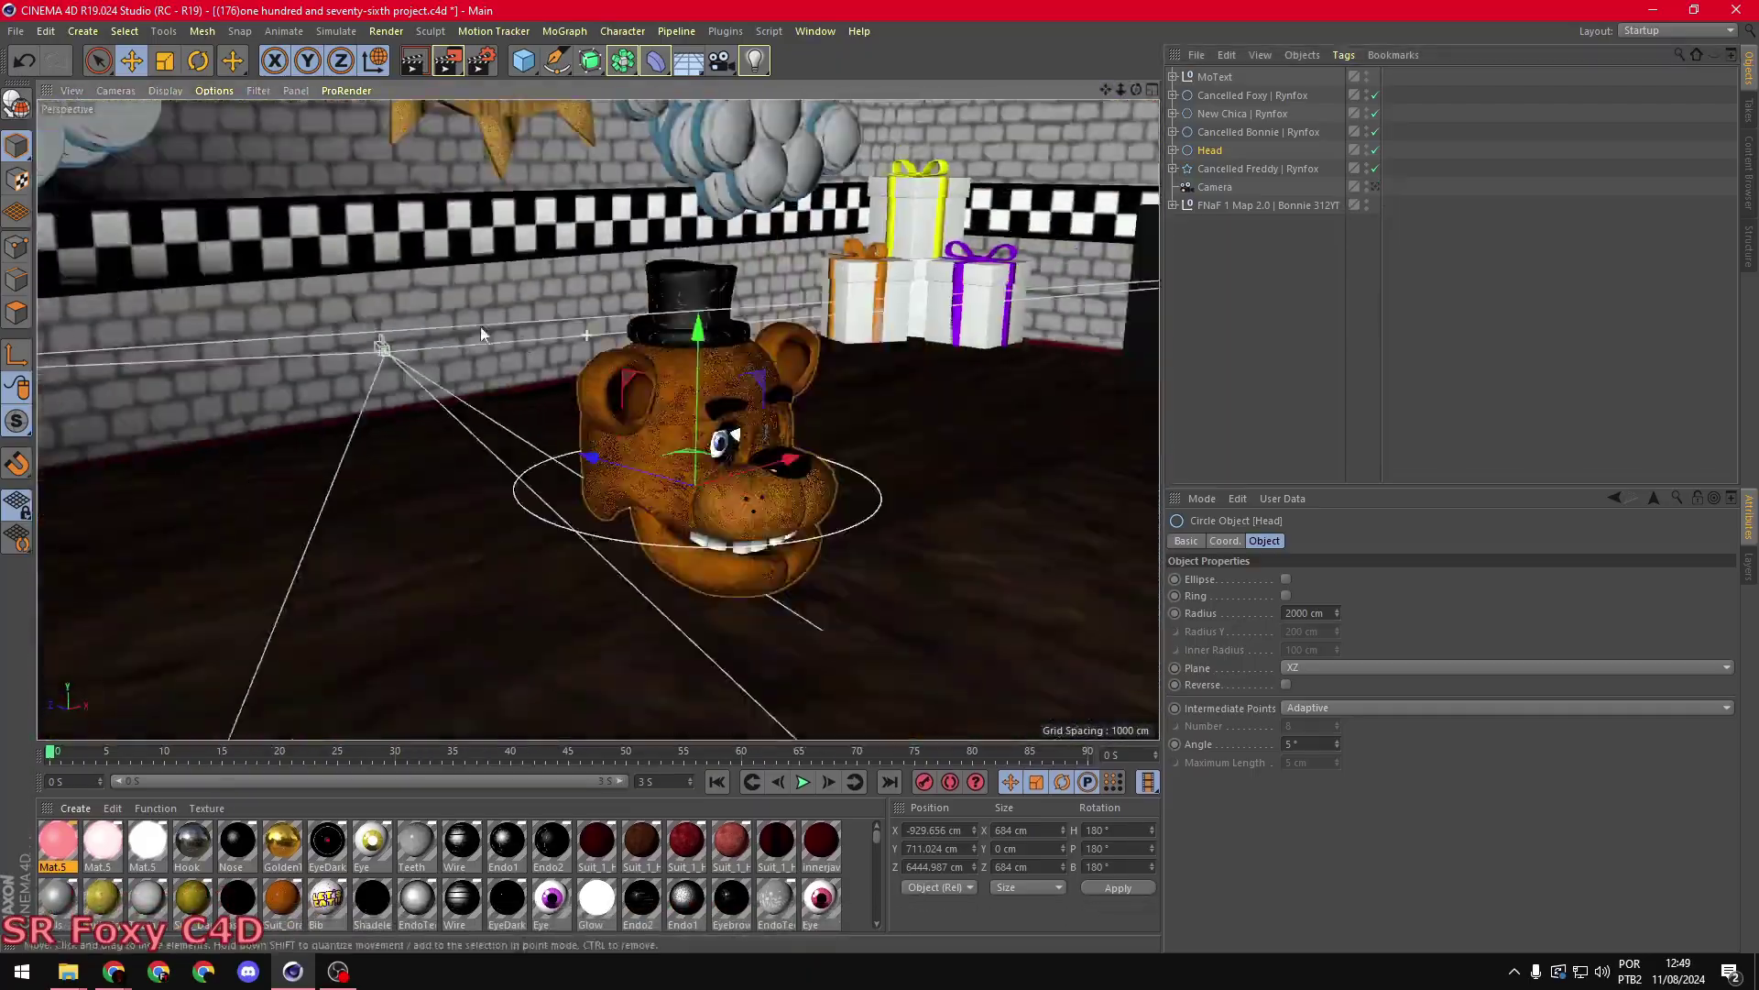
{"action": "scroll", "coordinate": [264, 569], "scroll_direction": "up", "scroll_amount": 3}
{"action": "key", "text": "r"}
{"action": "left_click_drag", "start_coordinate": [264, 570], "coordinate": [241, 505]}
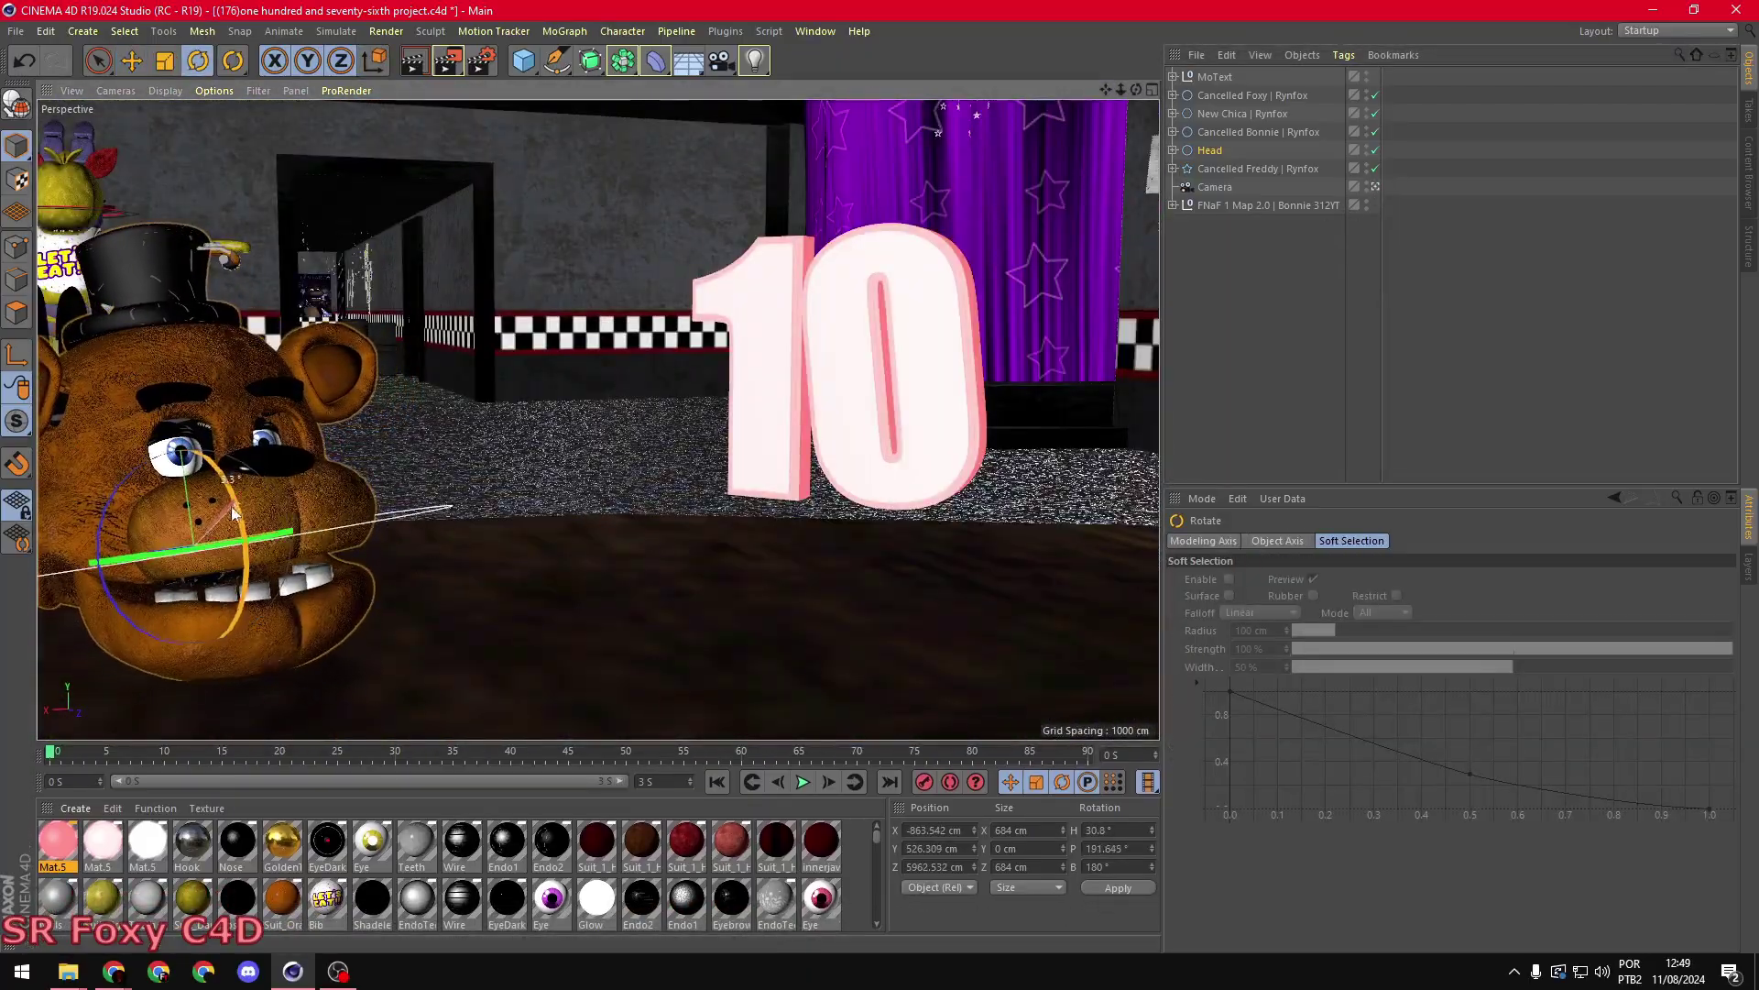
- Try rotating Freddy's jaw open, then undo that rotation
{"action": "left_click", "coordinate": [266, 578]}
{"action": "key", "text": "s"}
{"action": "left_click_drag", "start_coordinate": [867, 602], "coordinate": [556, 477], "text": "alt"}
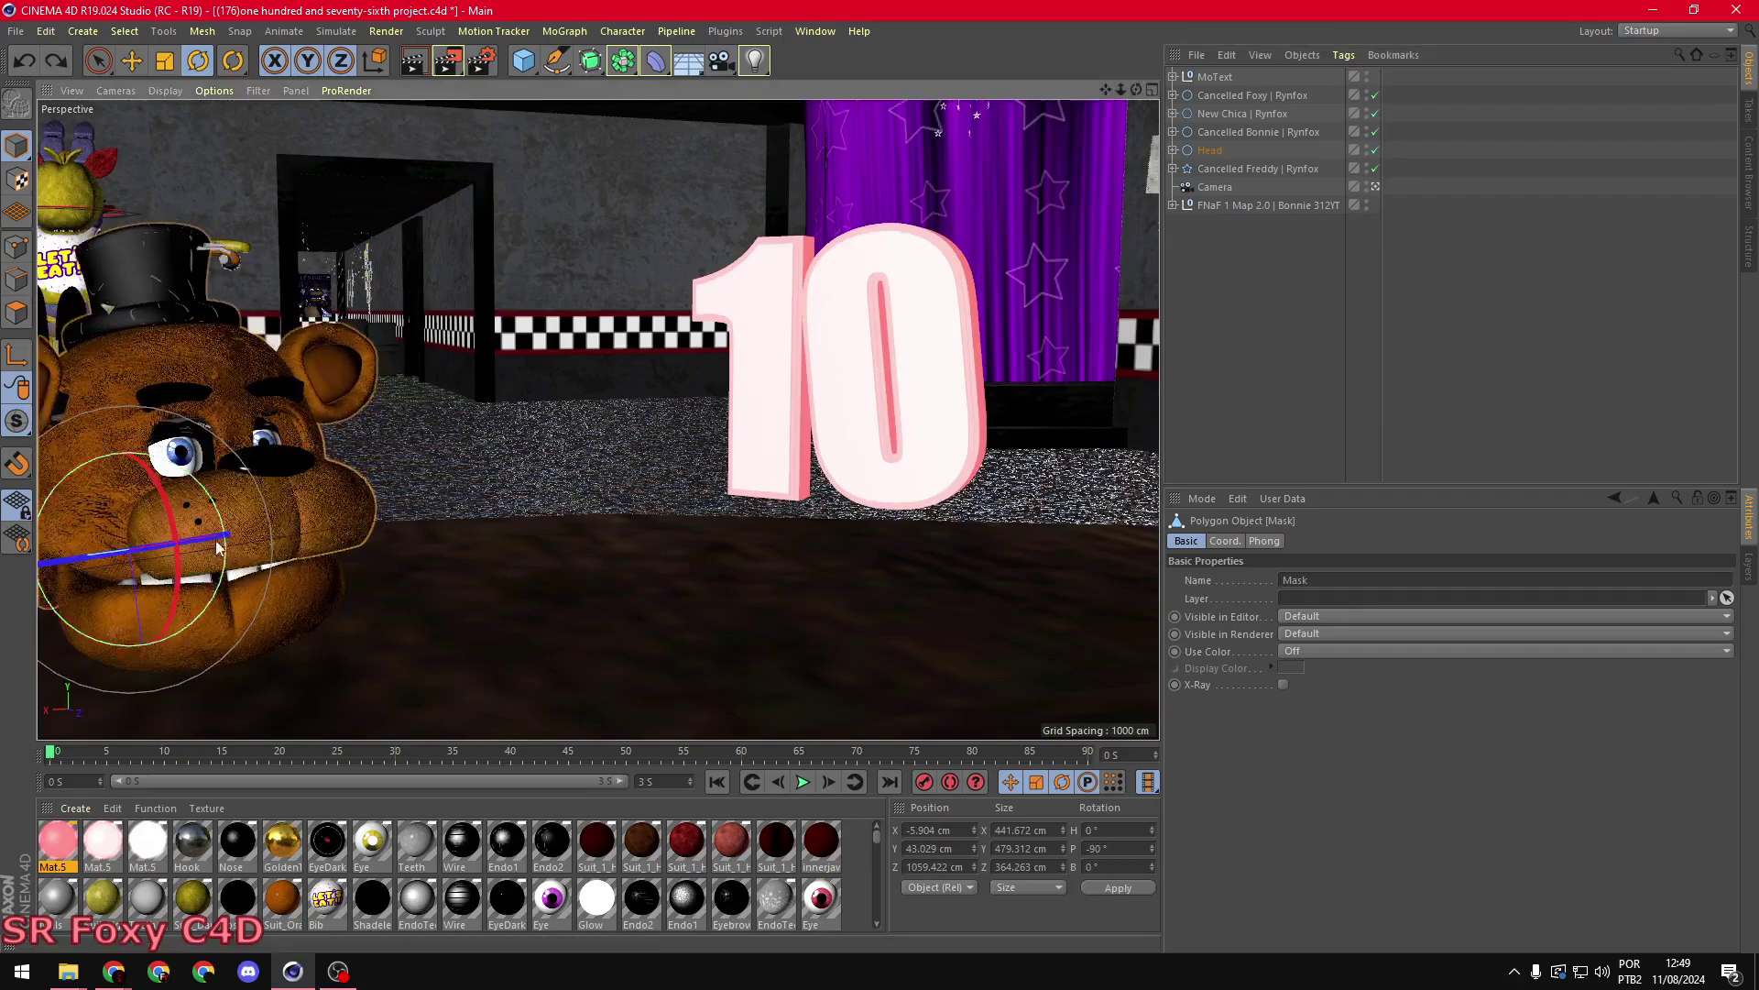
{"action": "left_click_drag", "start_coordinate": [108, 486], "coordinate": [104, 577]}
{"action": "key", "text": "ctrl+z"}
- Select Freddy's head and frame it in a close view
{"action": "key", "text": "e"}
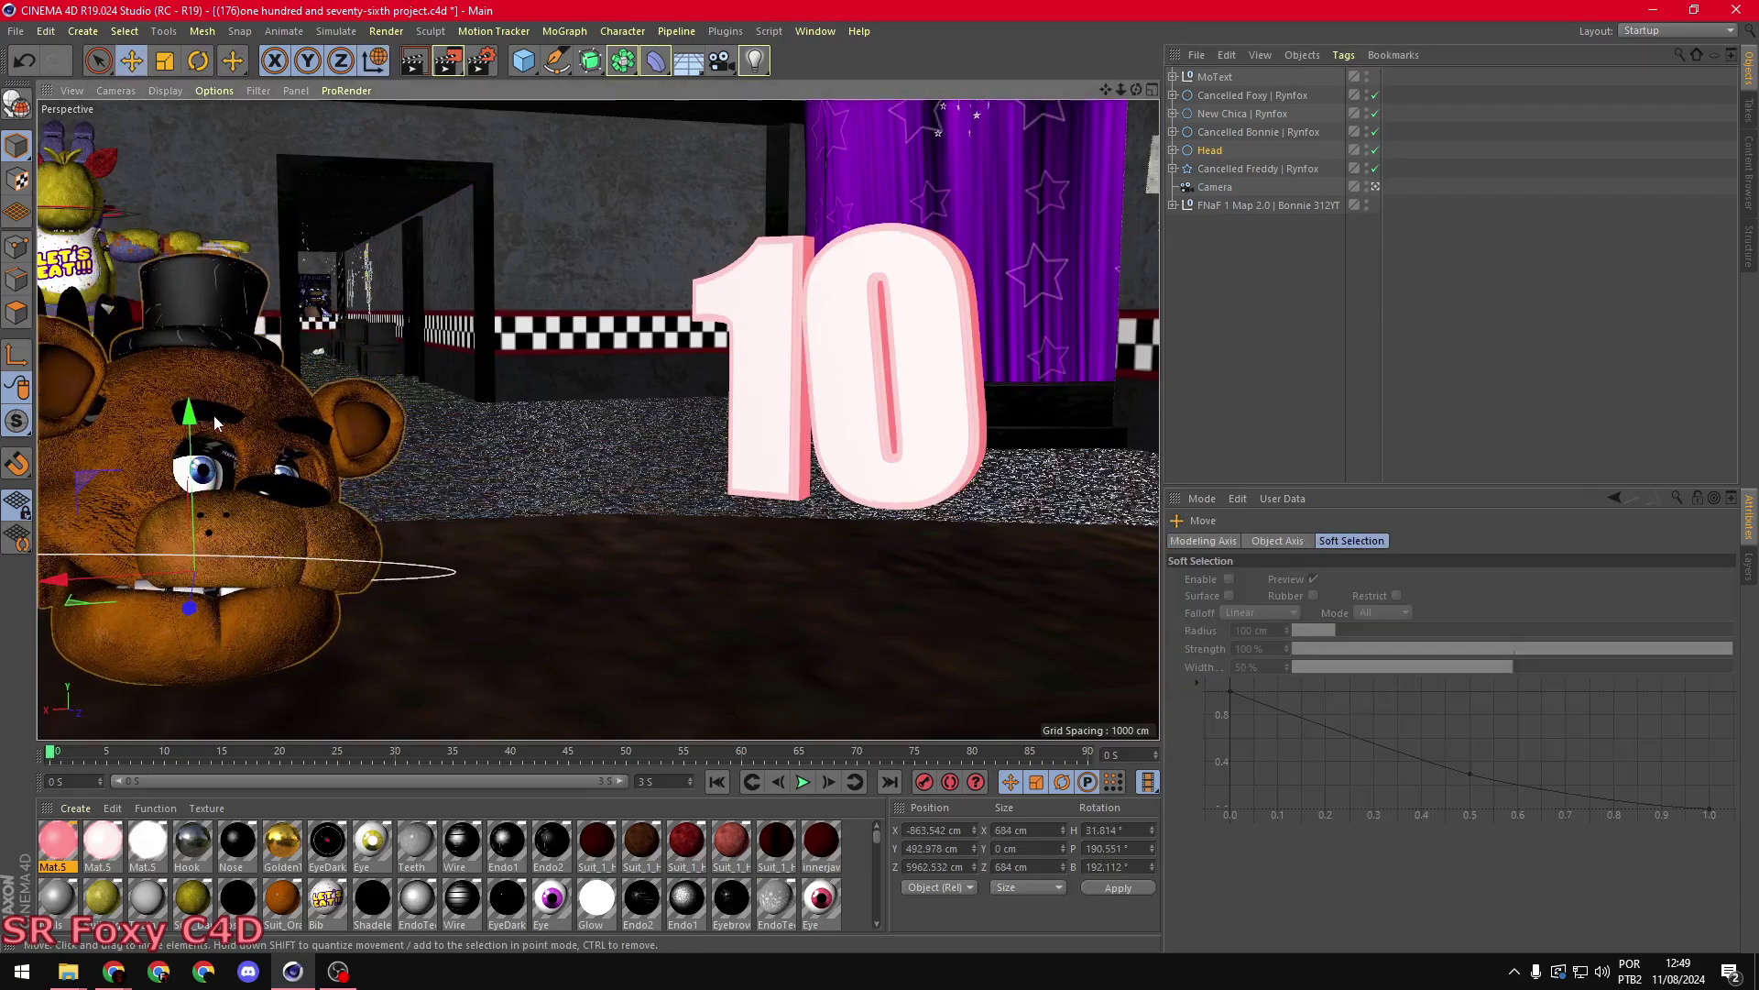
{"action": "key", "text": "r"}
{"action": "left_click", "coordinate": [1211, 151]}
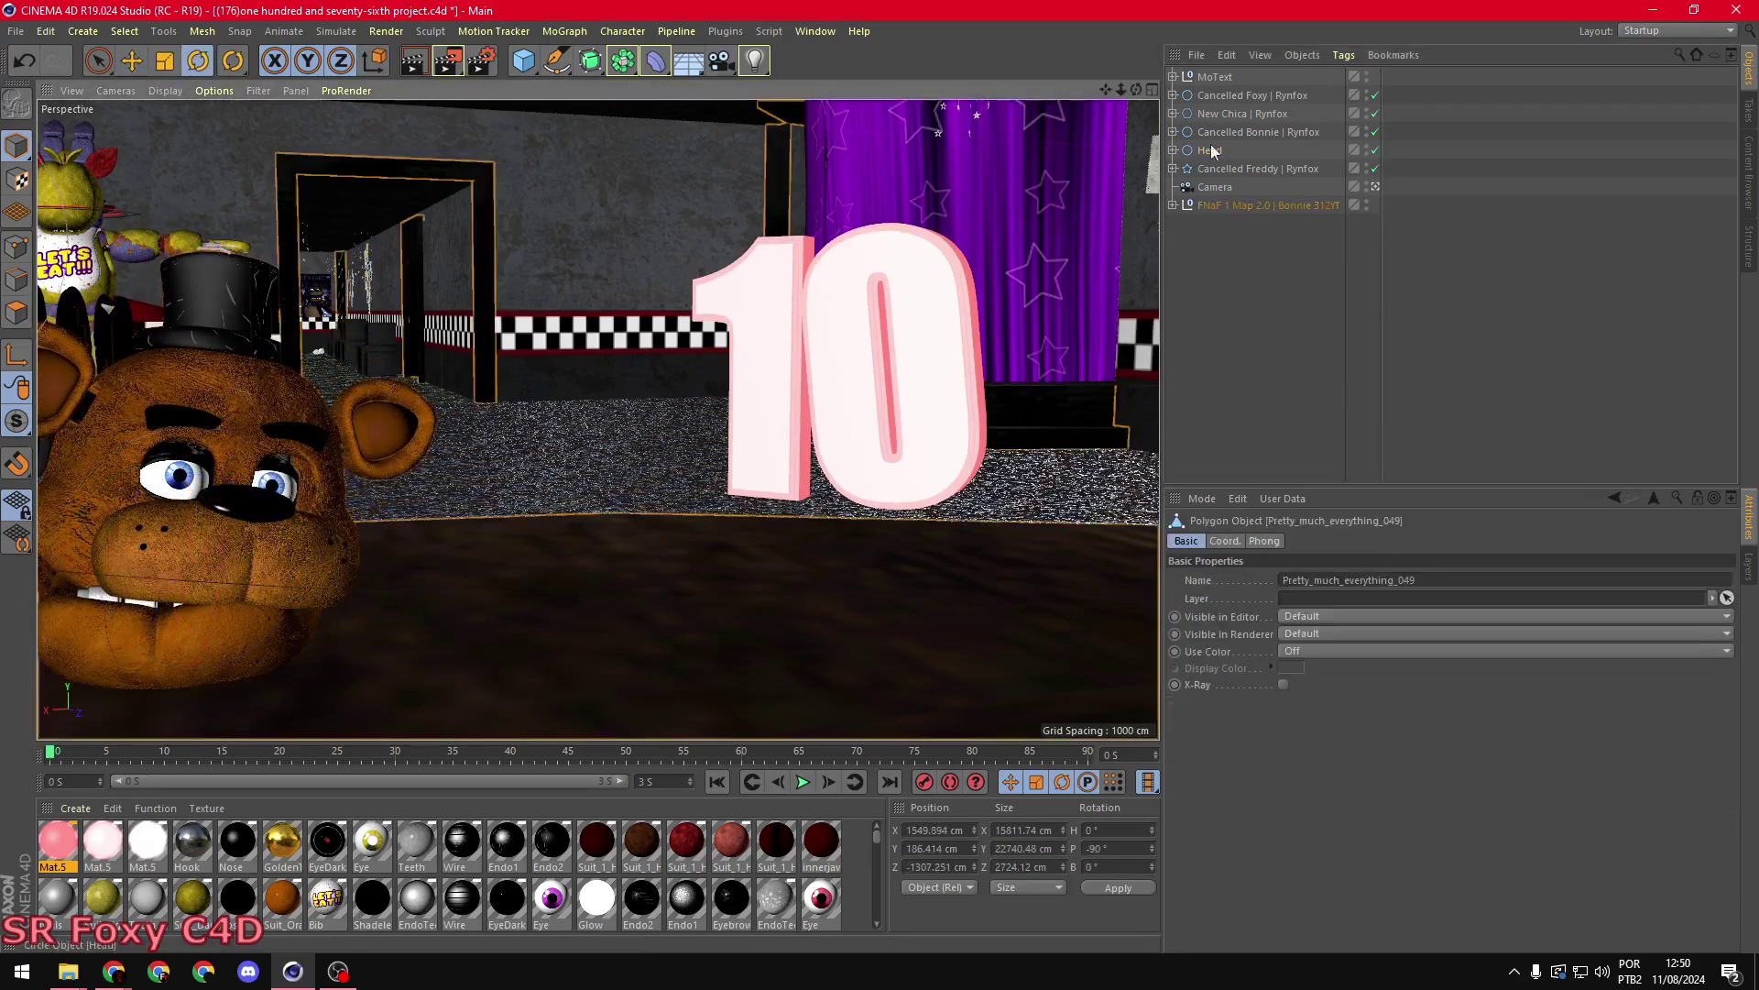
{"action": "key", "text": "s"}
{"action": "left_click_drag", "start_coordinate": [1145, 84], "coordinate": [356, 547]}
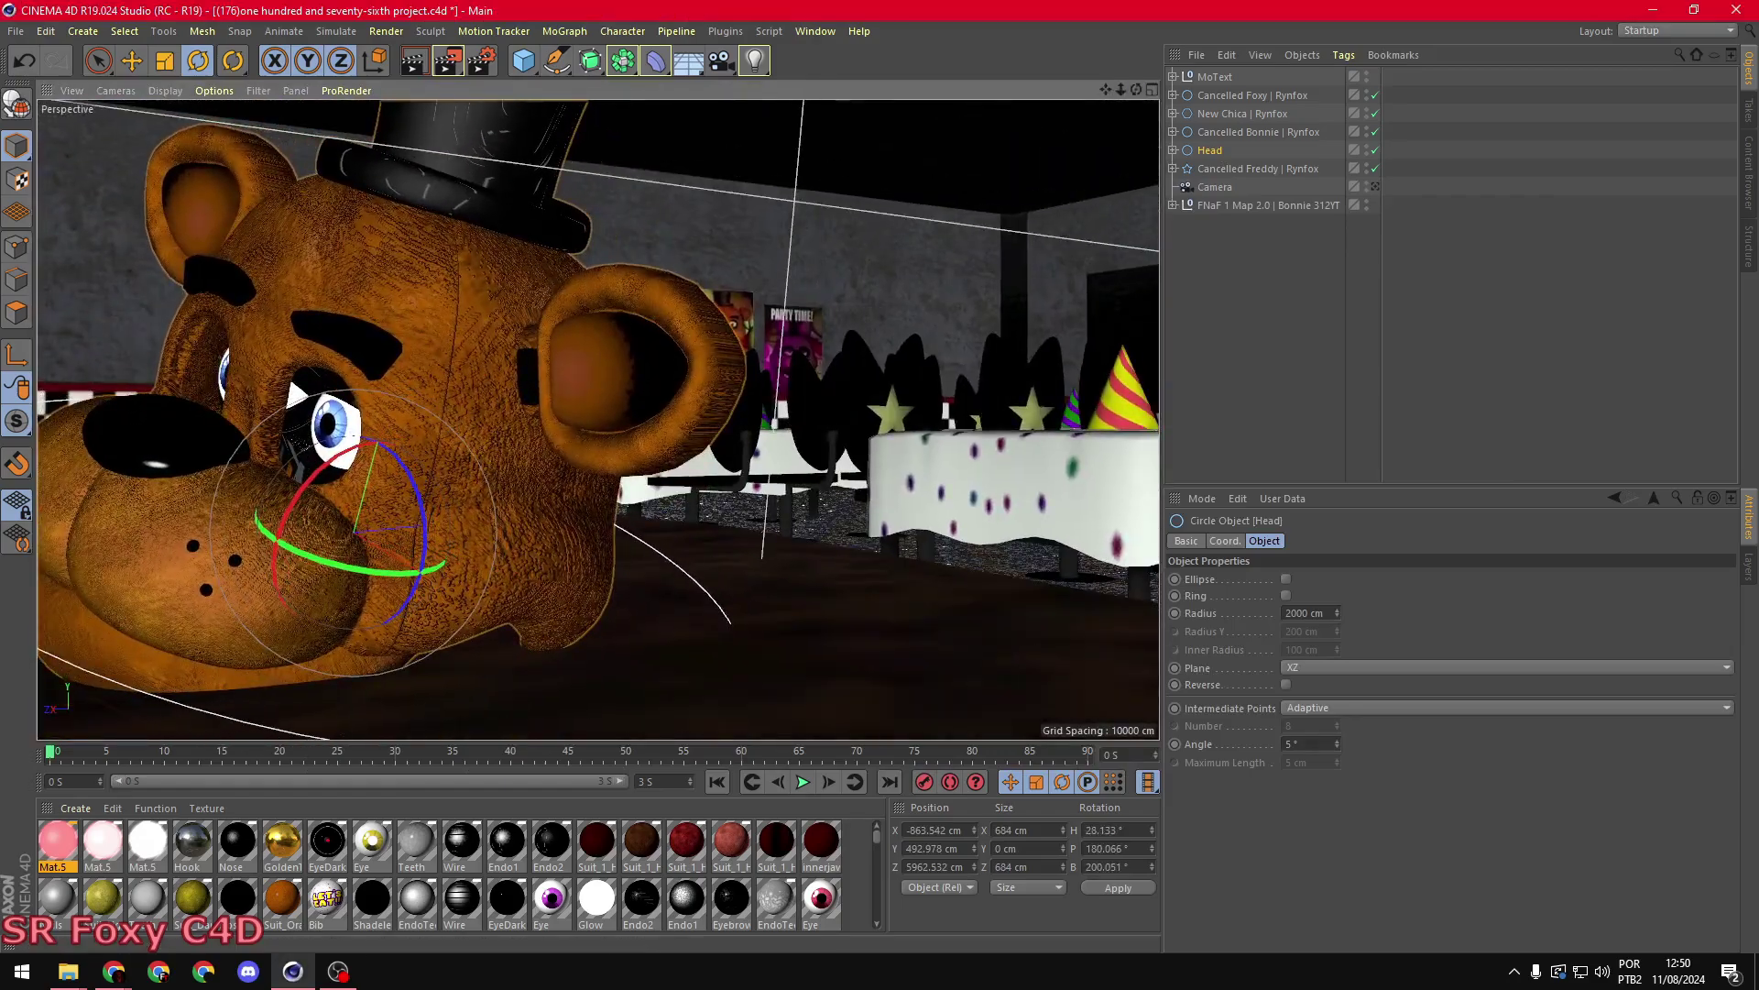
- Tilt Freddy's head with the jaw selected, then undo the tilt
{"action": "left_click", "coordinate": [292, 555]}
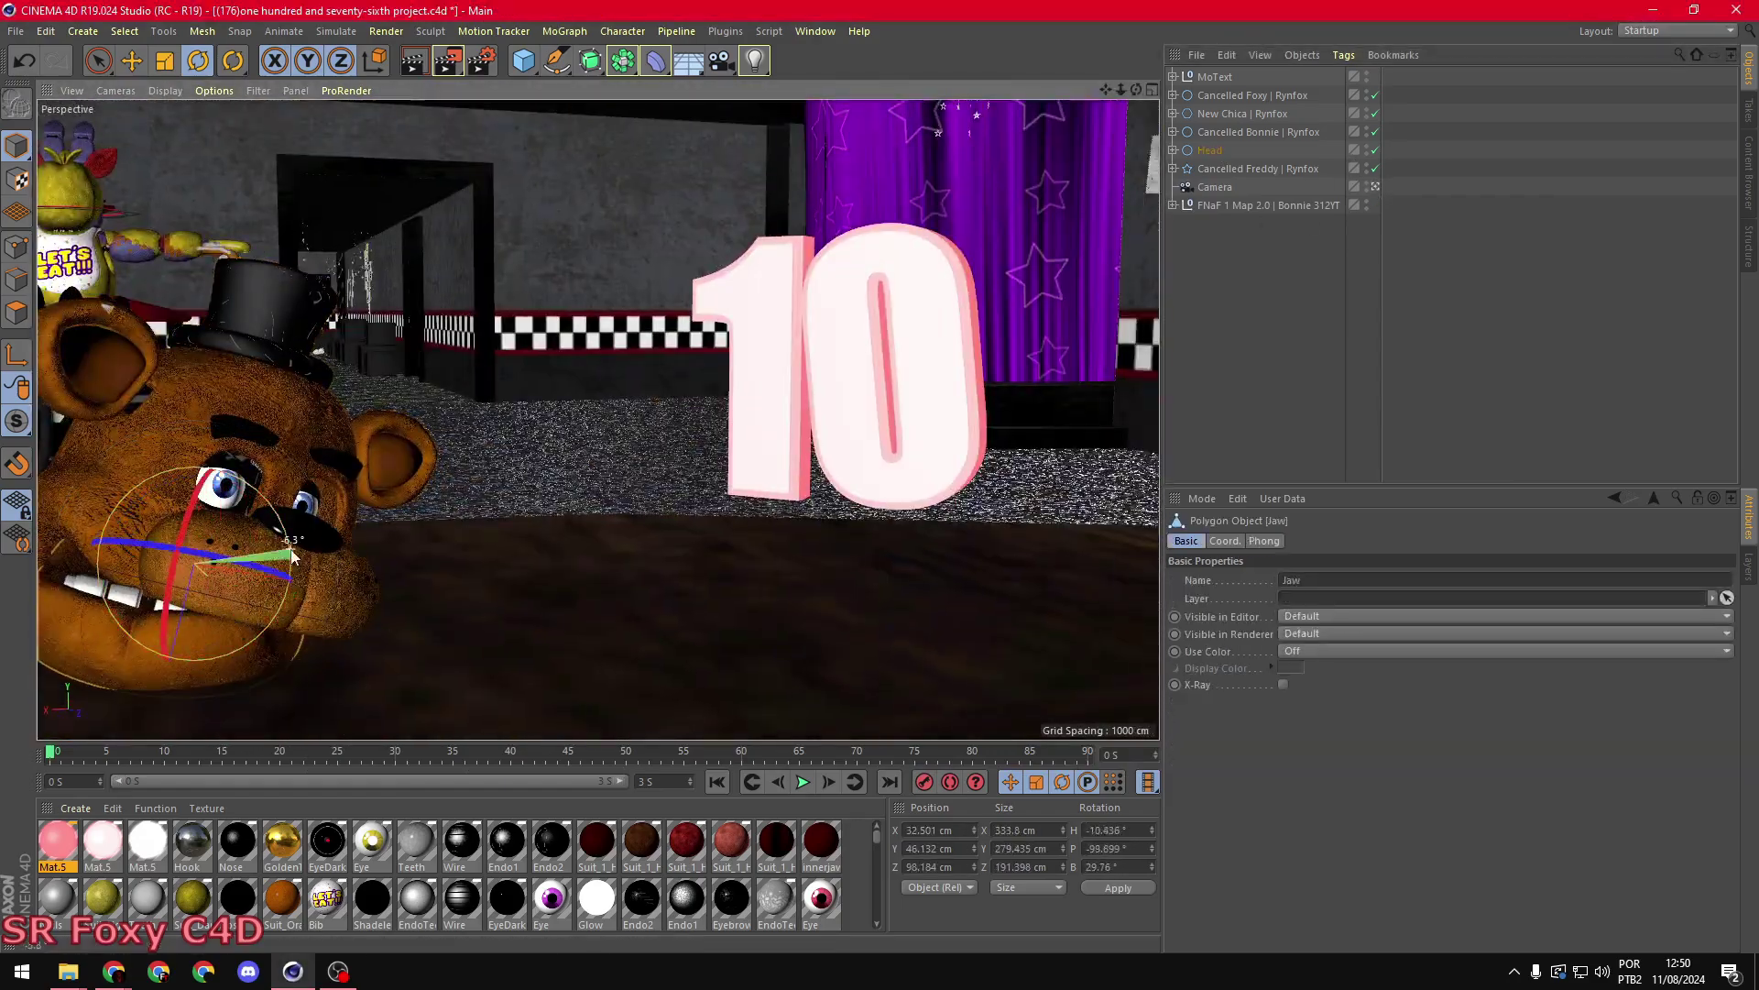
{"action": "left_click", "coordinate": [1211, 151]}
{"action": "key", "text": "e"}
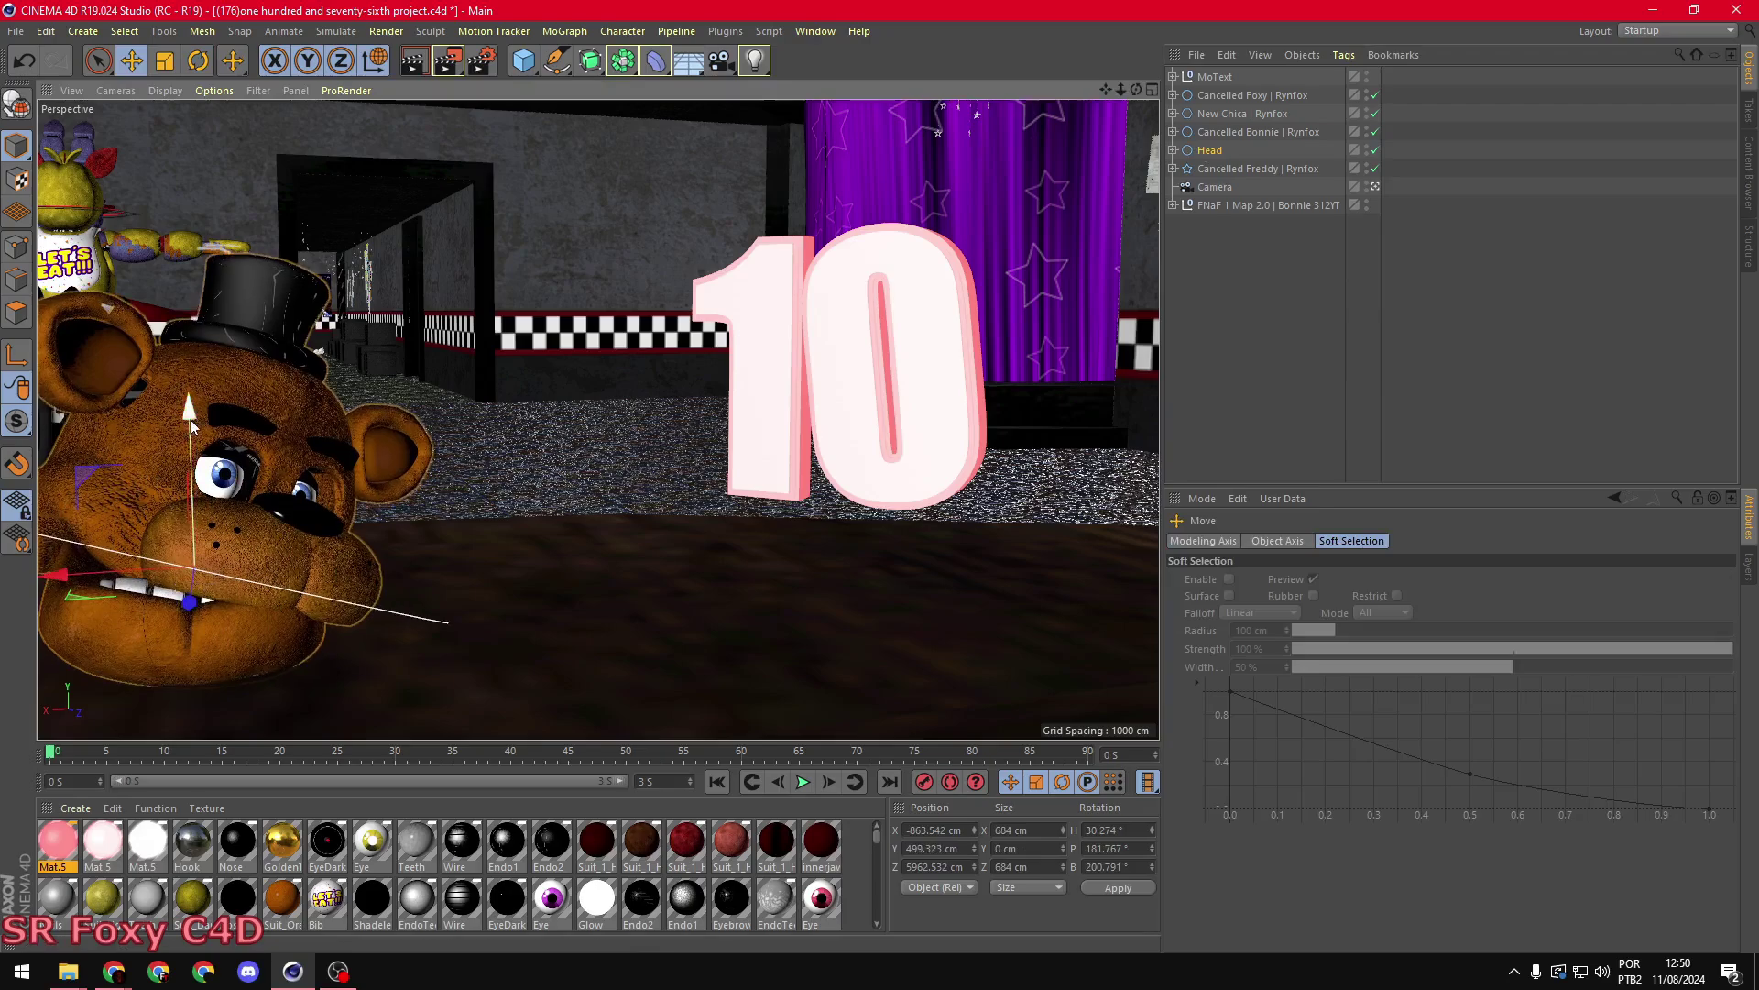
{"action": "left_click", "coordinate": [96, 615]}
{"action": "key", "text": "r"}
{"action": "left_click_drag", "start_coordinate": [275, 578], "coordinate": [286, 548]}
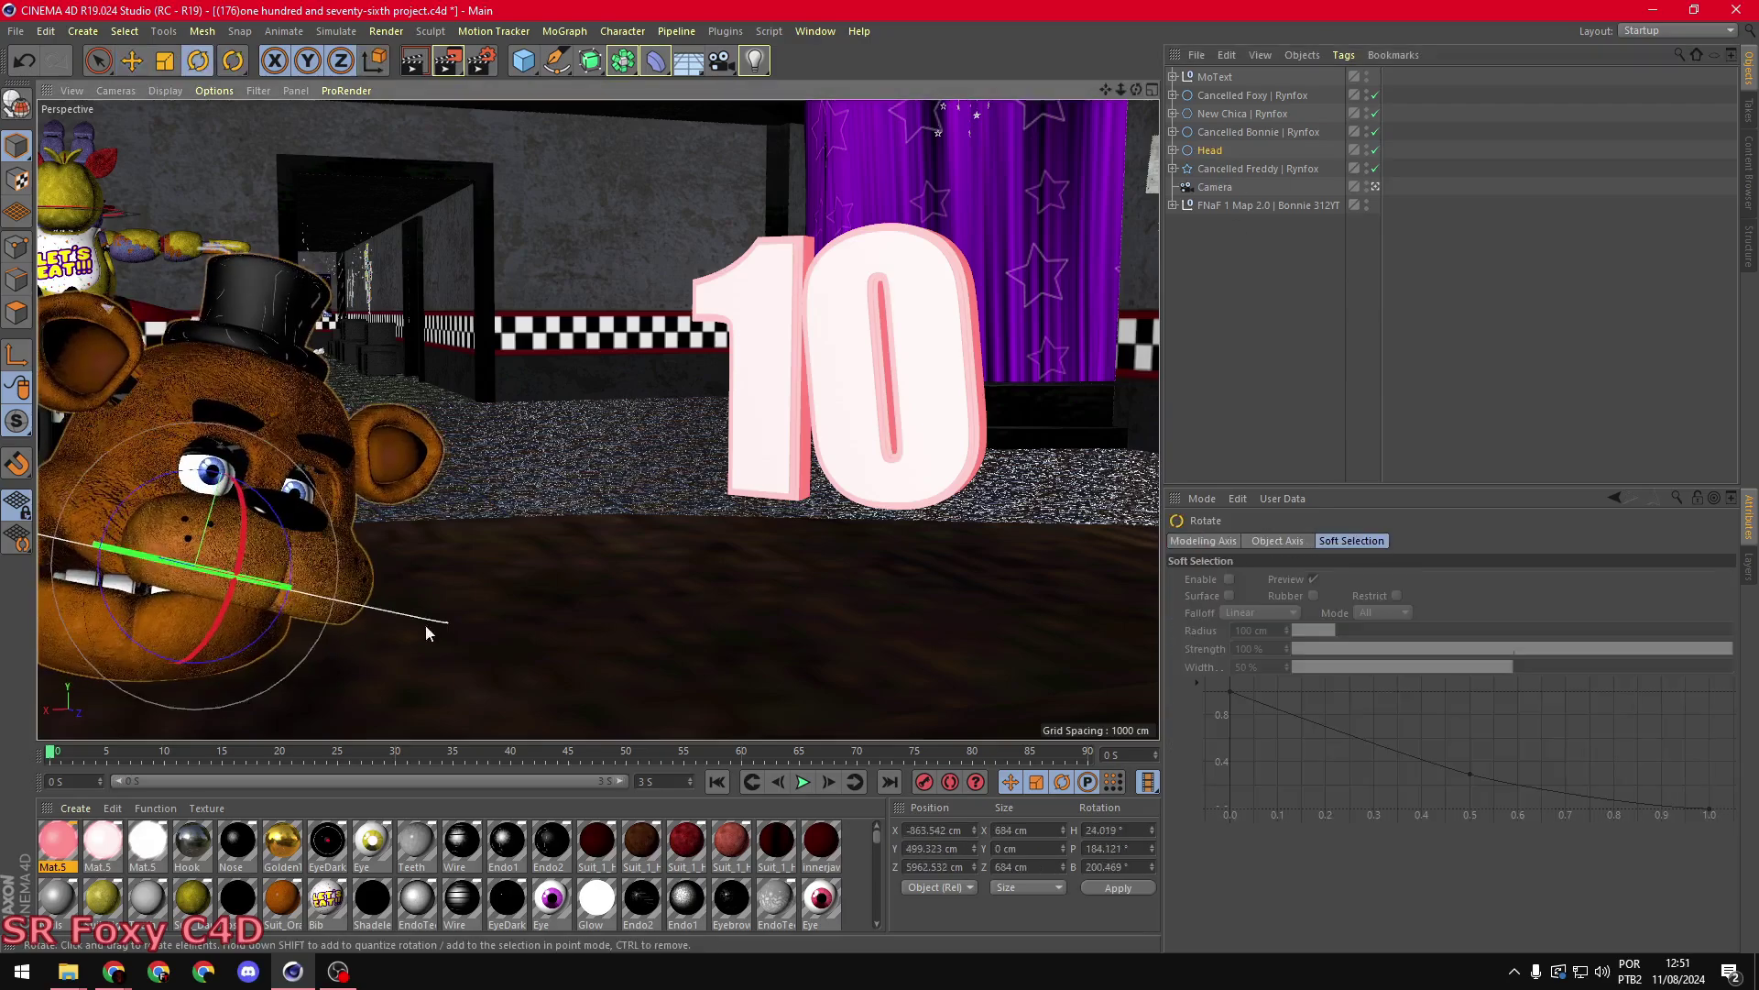
{"action": "key", "text": "ctrl+z"}
{"action": "key", "text": "ctrl+z"}
- Undo and redo through the earlier head and jaw pose changes
{"action": "key", "text": "ctrl+z"}
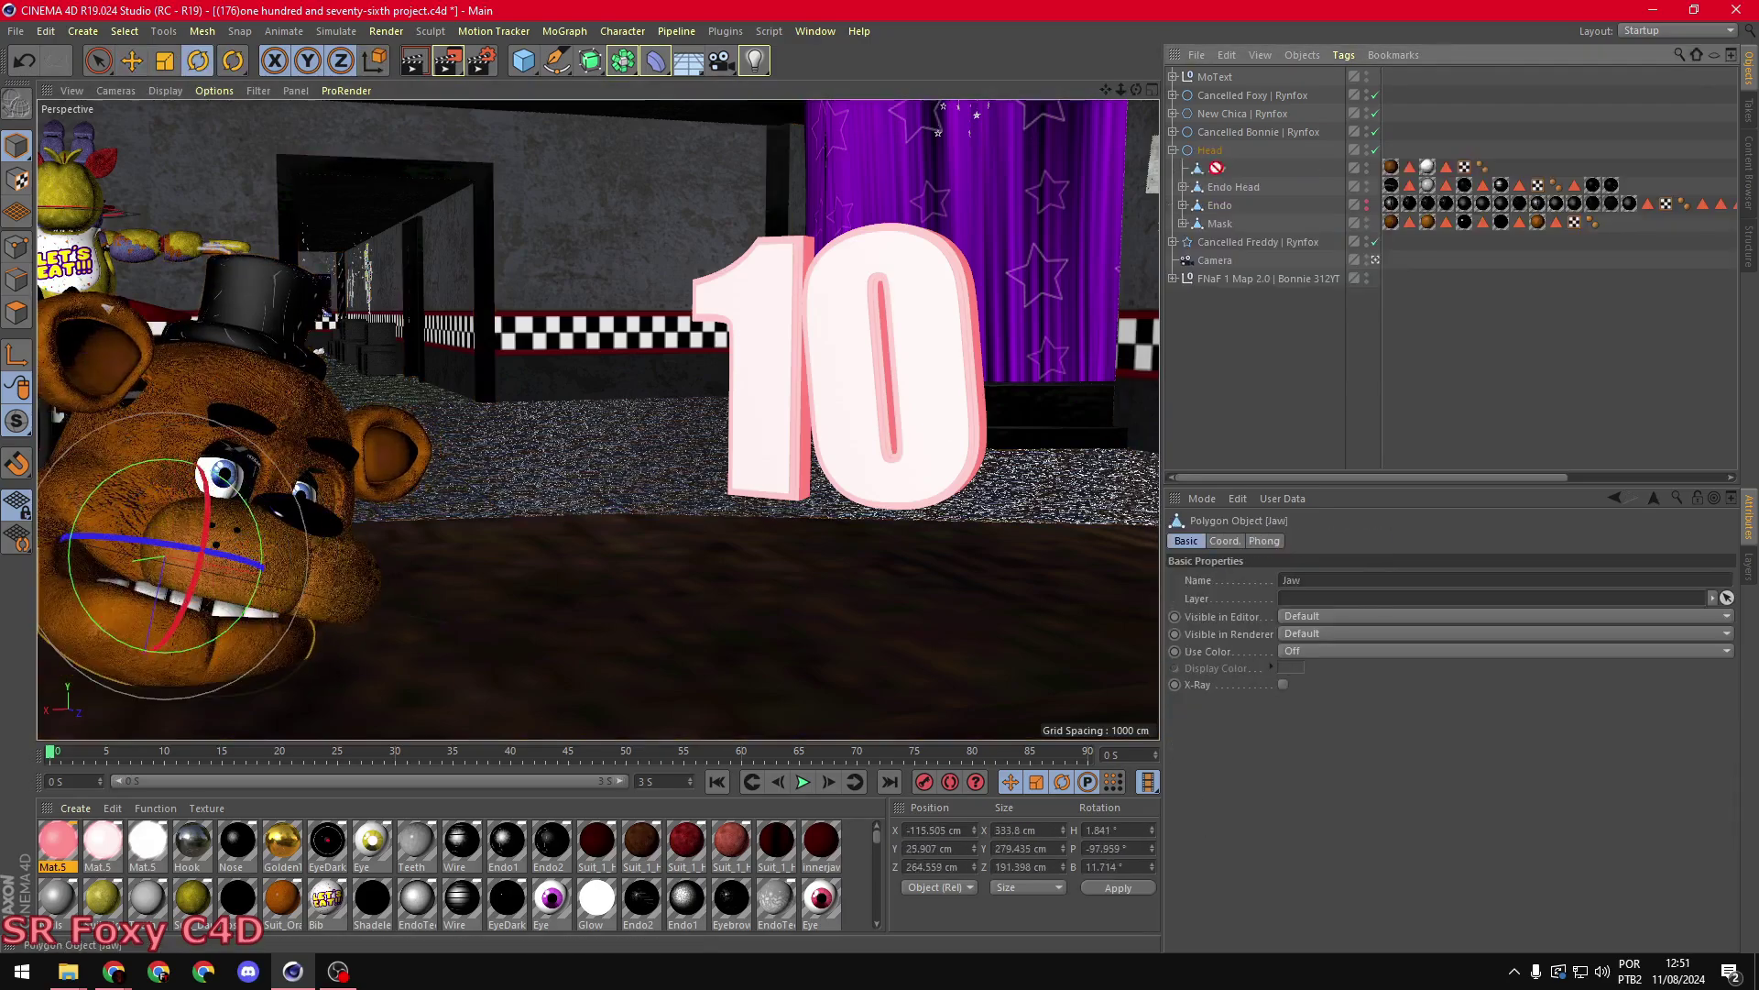
{"action": "key", "text": "ctrl+z"}
{"action": "key", "text": "e"}
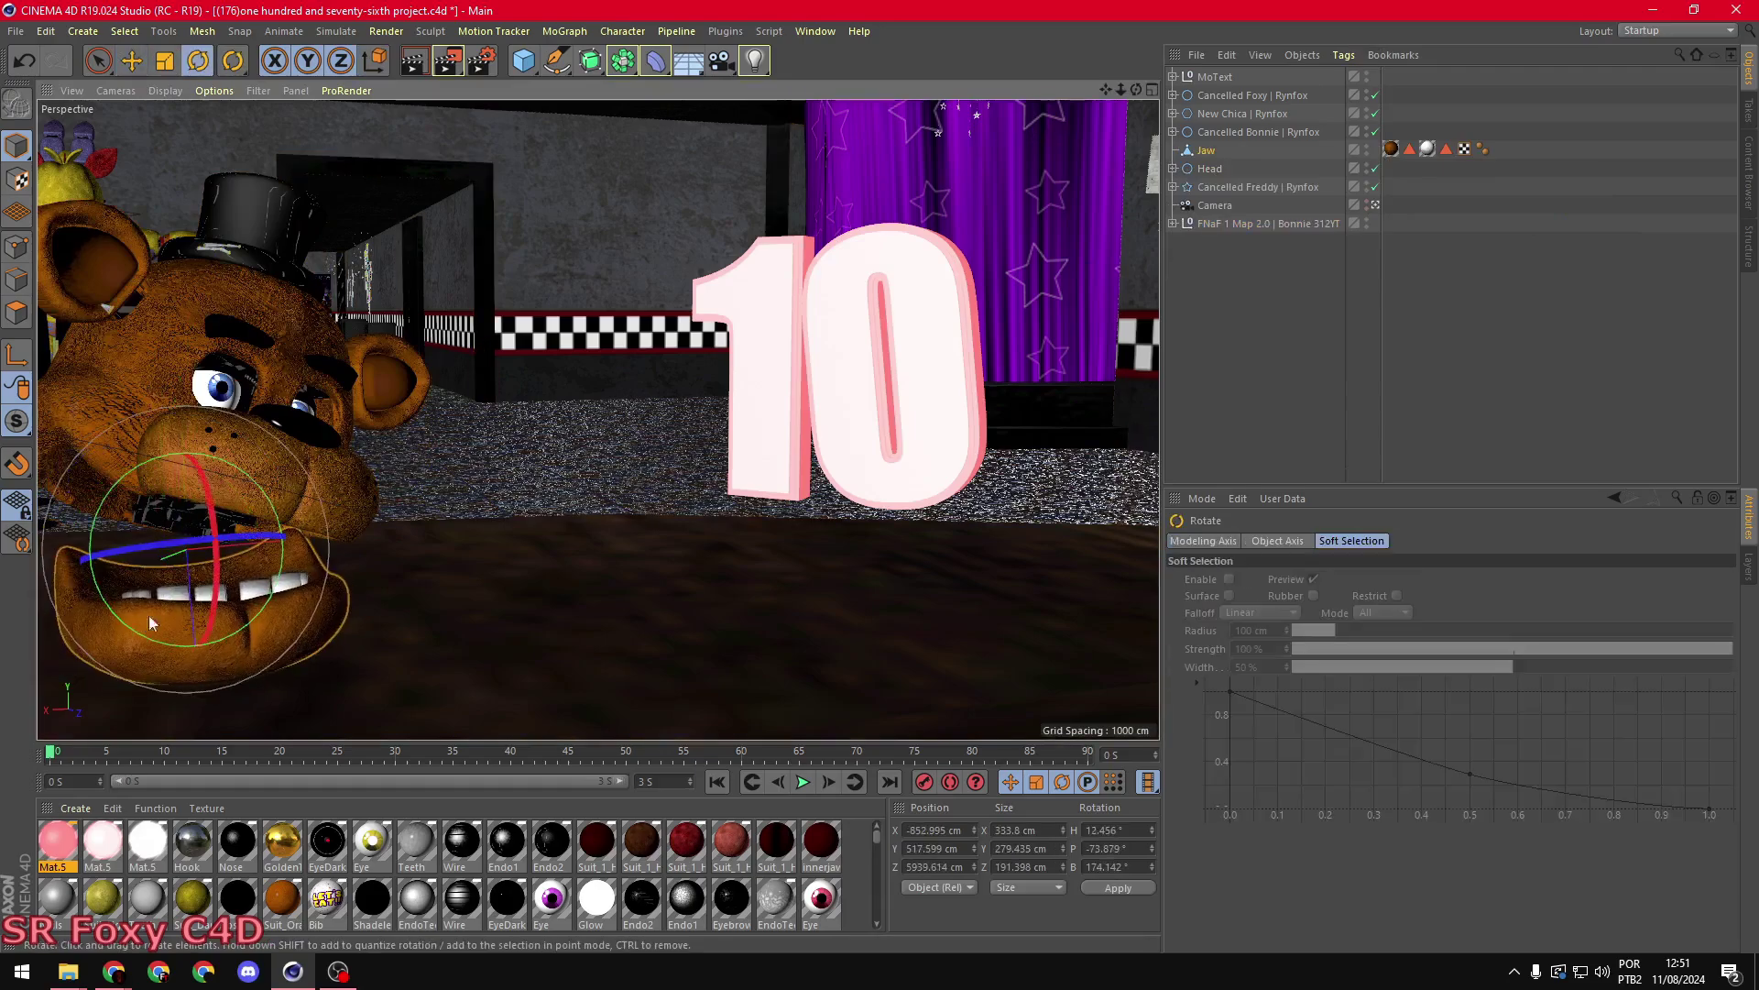
{"action": "key", "text": "ctrl+z"}
{"action": "key", "text": "ctrl+z"}
{"action": "key", "text": "ctrl+z"}
{"action": "key", "text": "e"}
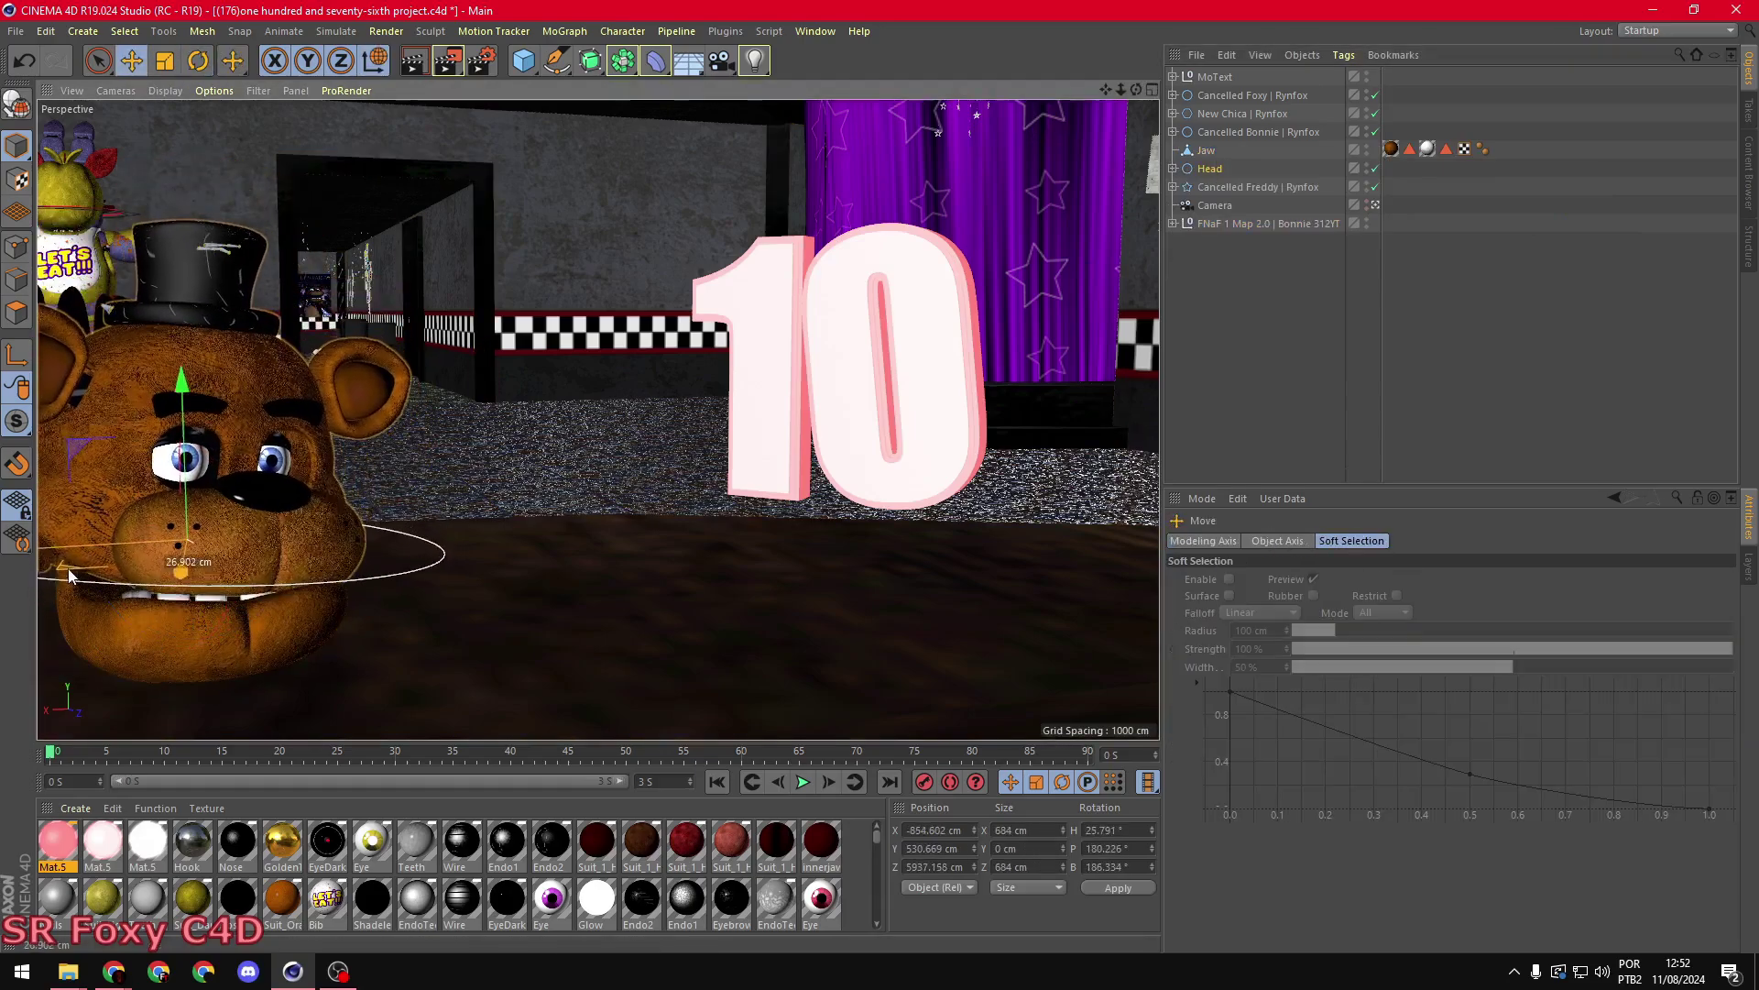
{"action": "key", "text": "ctrl+z"}
{"action": "key", "text": "ctrl+z"}
{"action": "key", "text": "ctrl+z"}
{"action": "key", "text": "ctrl+y"}
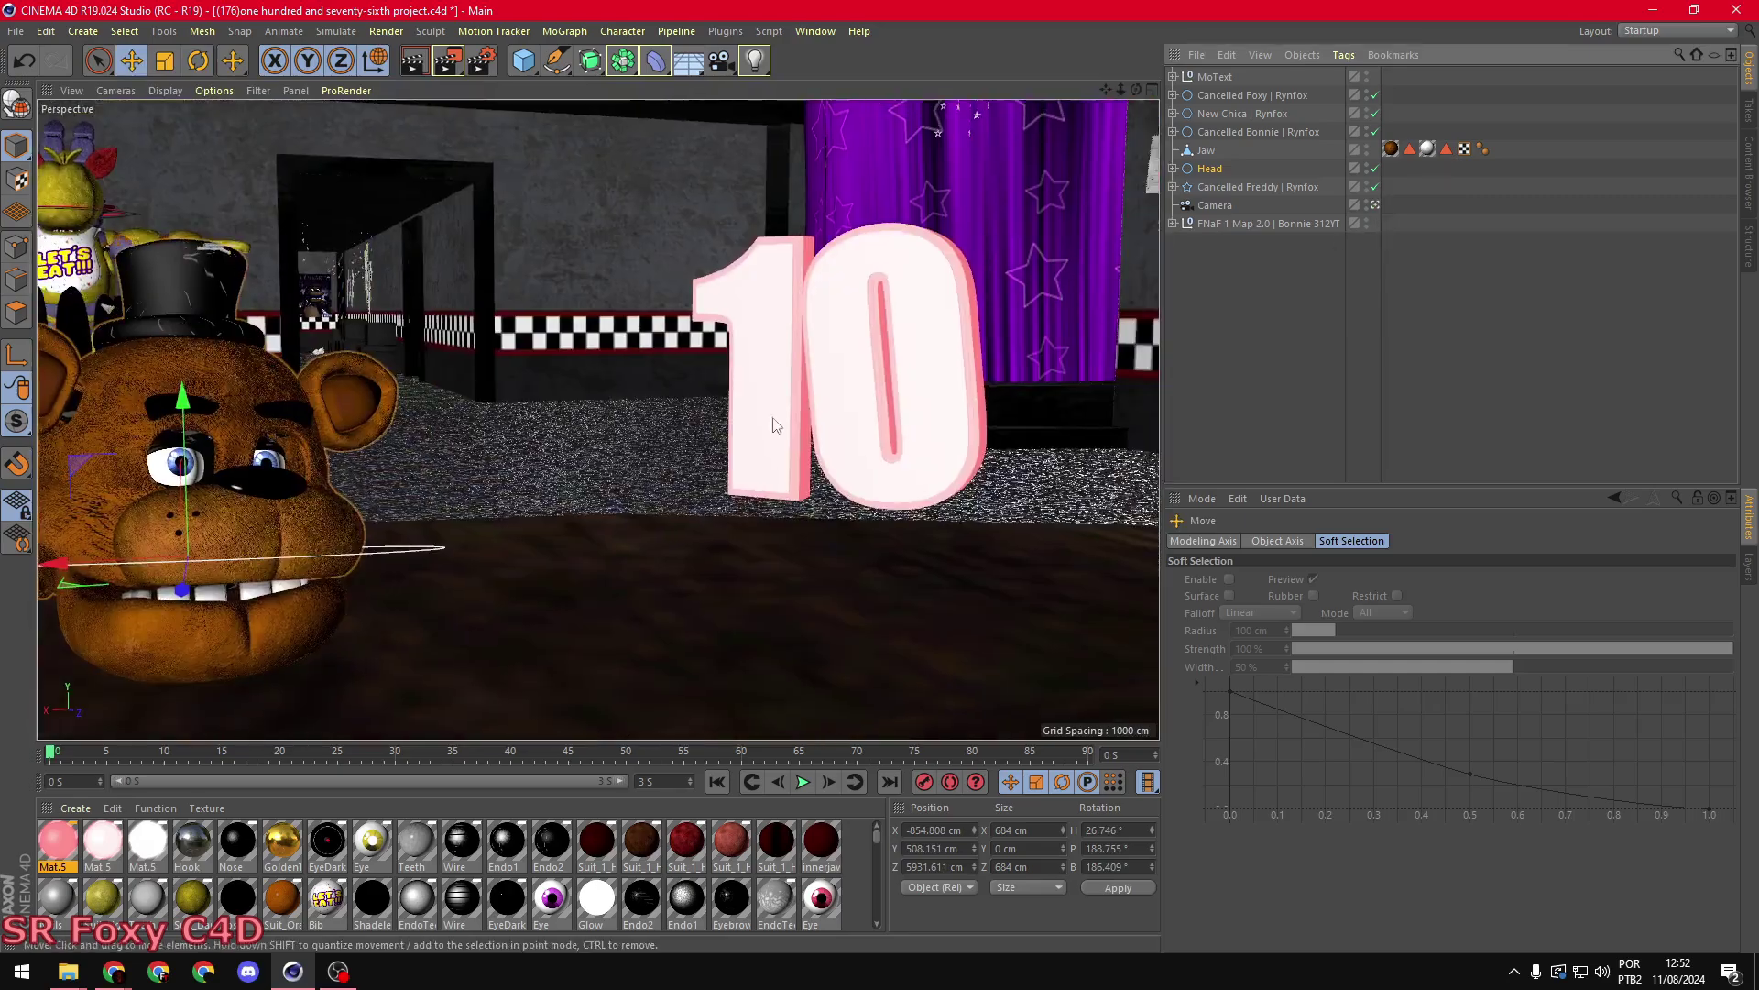
{"action": "key", "text": "ctrl+z"}
{"action": "key", "text": "ctrl+z"}
{"action": "key", "text": "ctrl+z"}
{"action": "key", "text": "ctrl+z"}
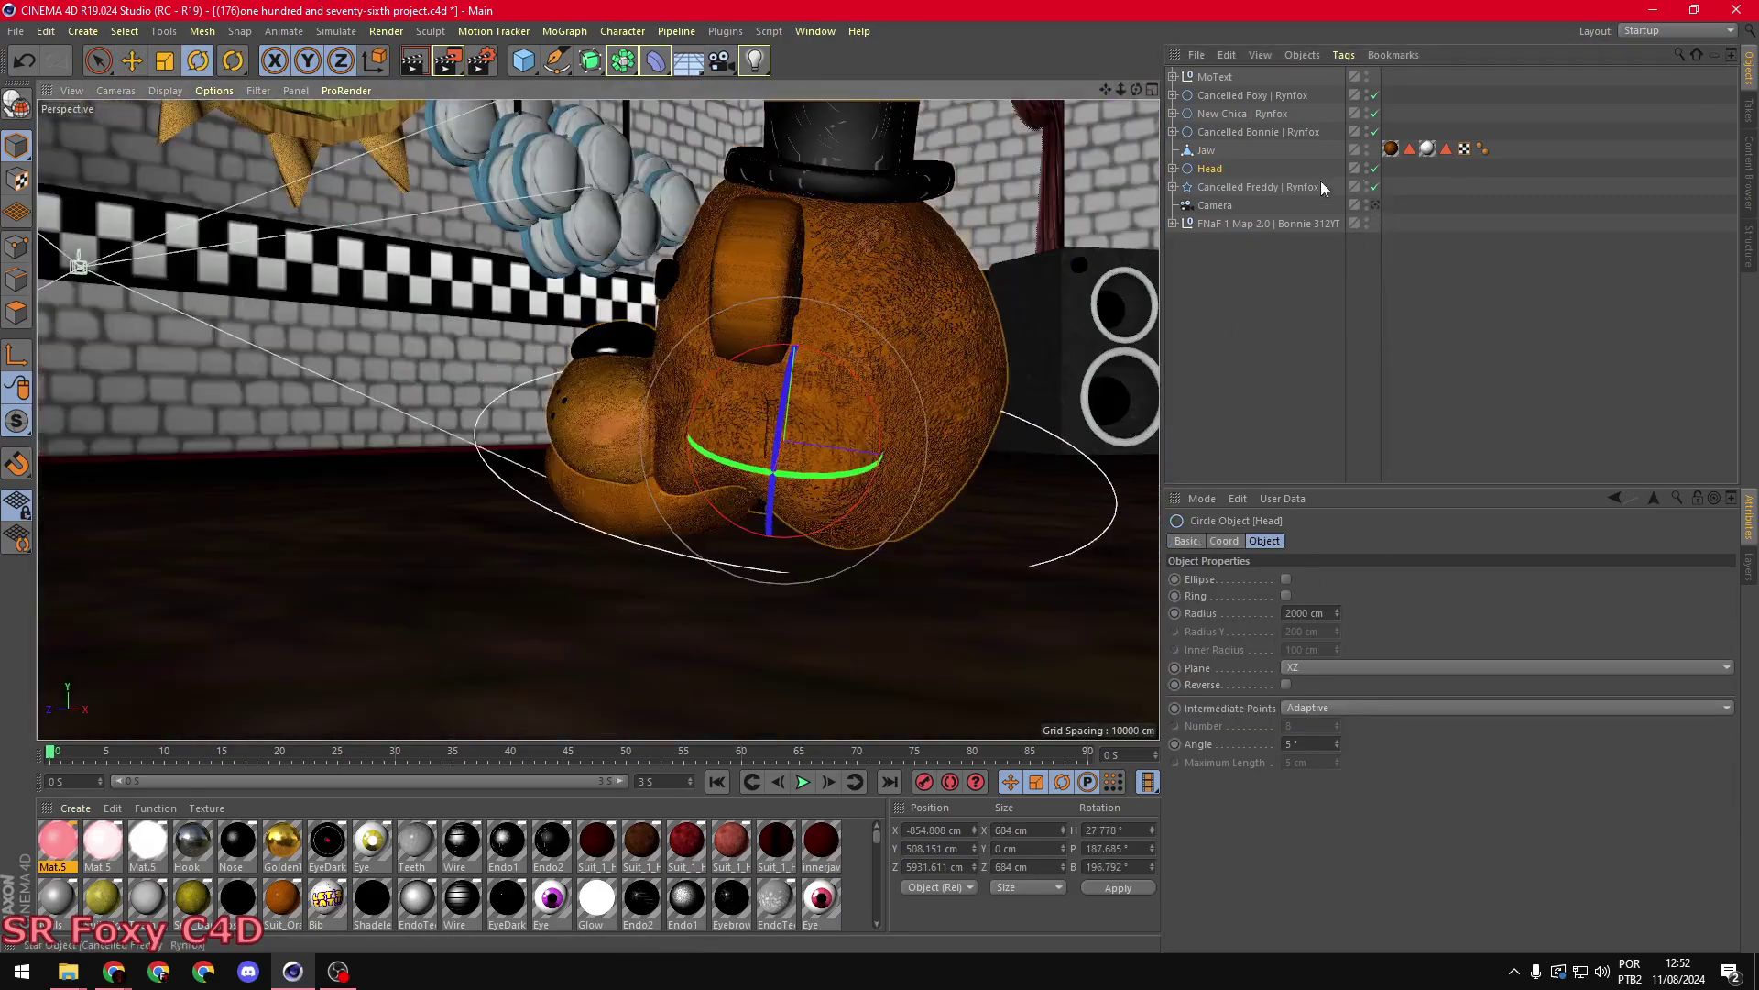
- Expose Freddy's right eye, delete its extra child objects, and rotate the ear
{"action": "key", "text": "ctrl+z"}
{"action": "key", "text": "ctrl+z"}
{"action": "key", "text": "ctrl+z"}
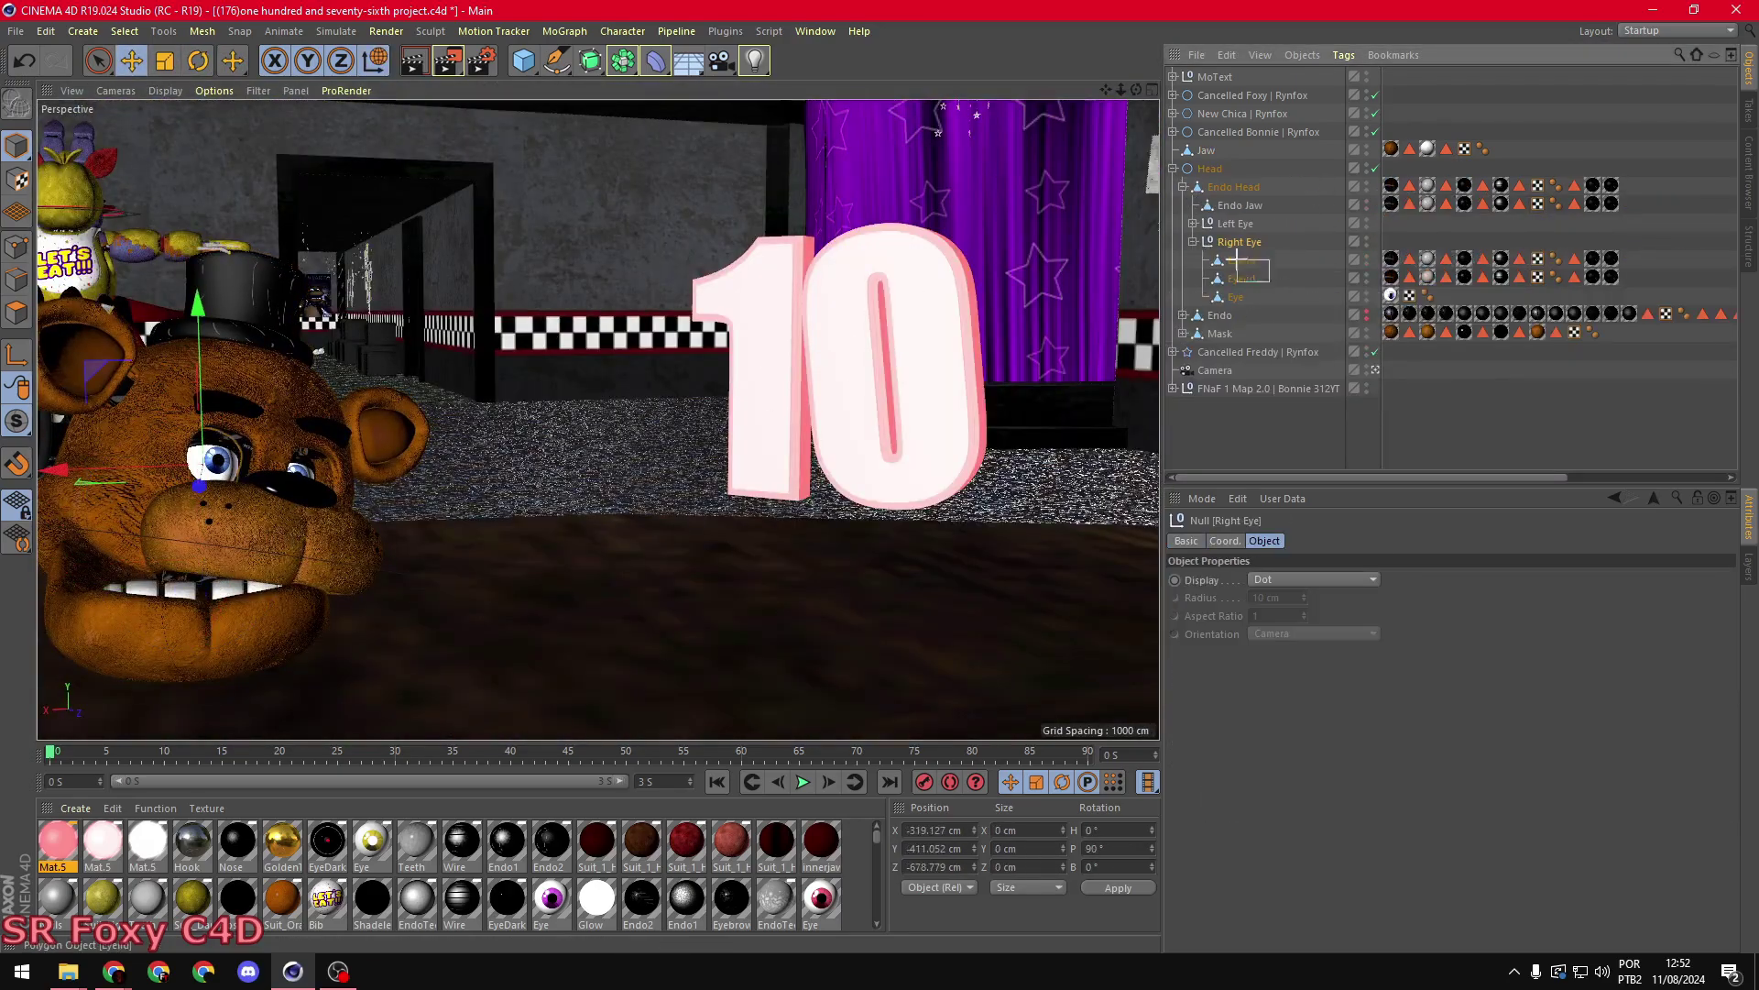
{"action": "key", "text": "ctrl+z"}
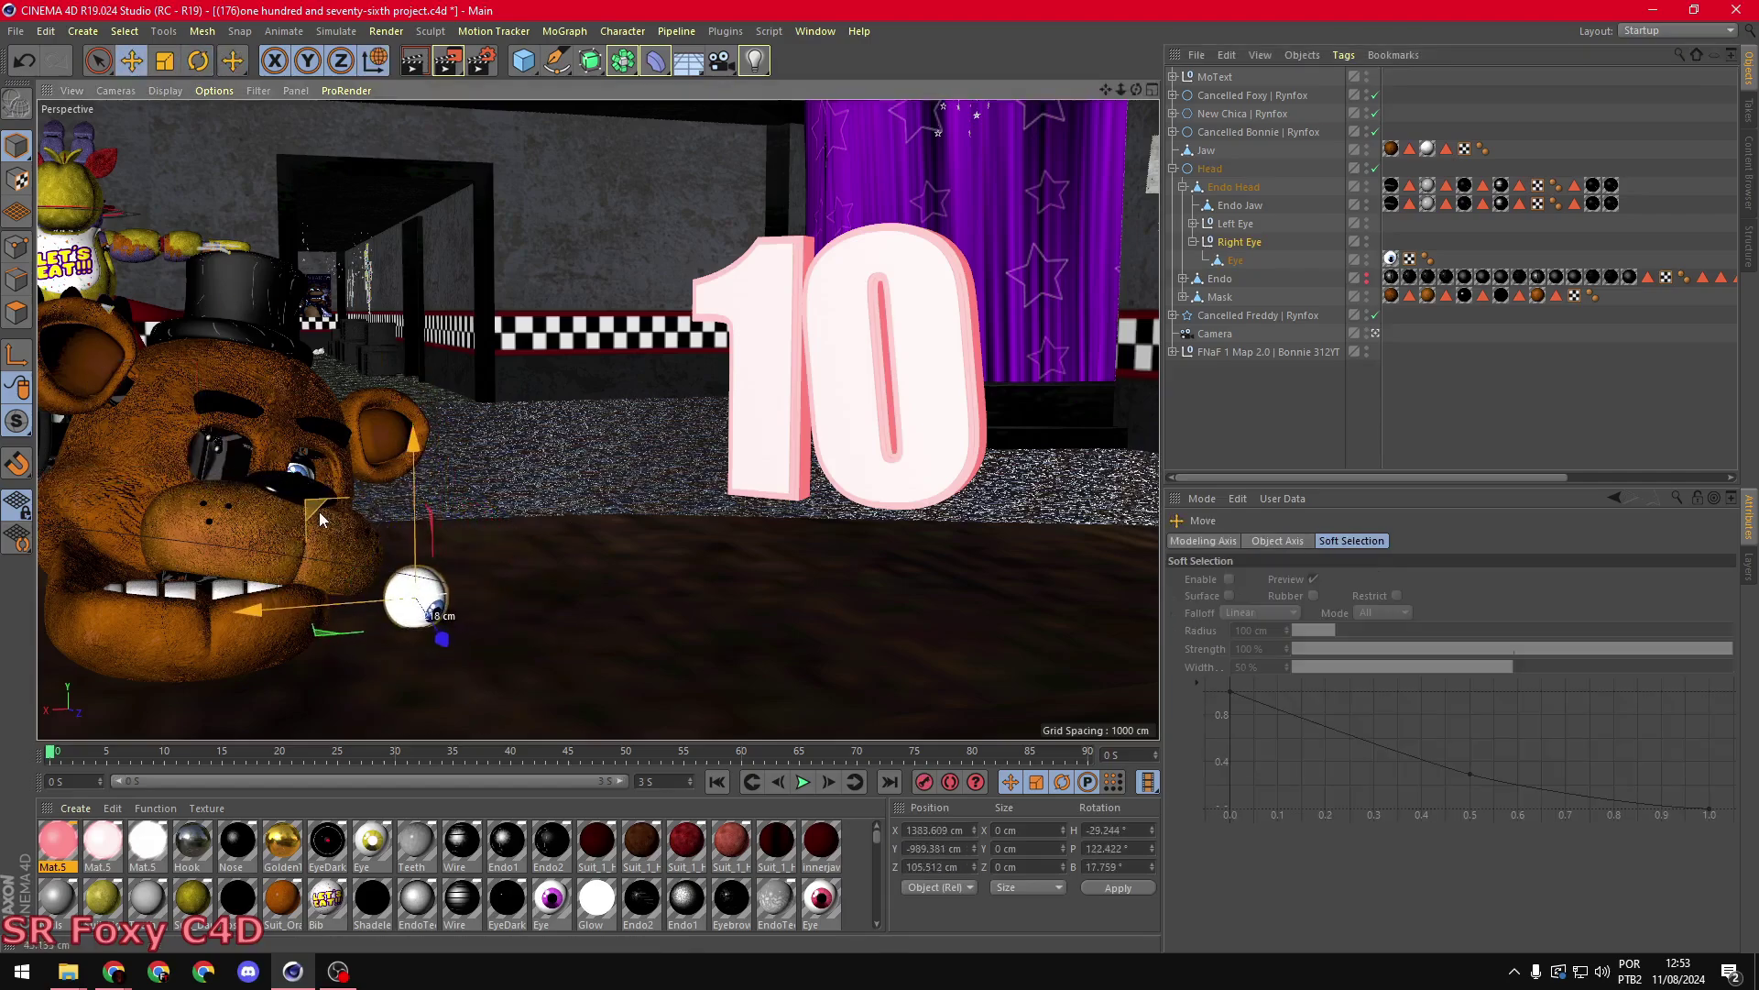
{"action": "key", "text": "ctrl+z"}
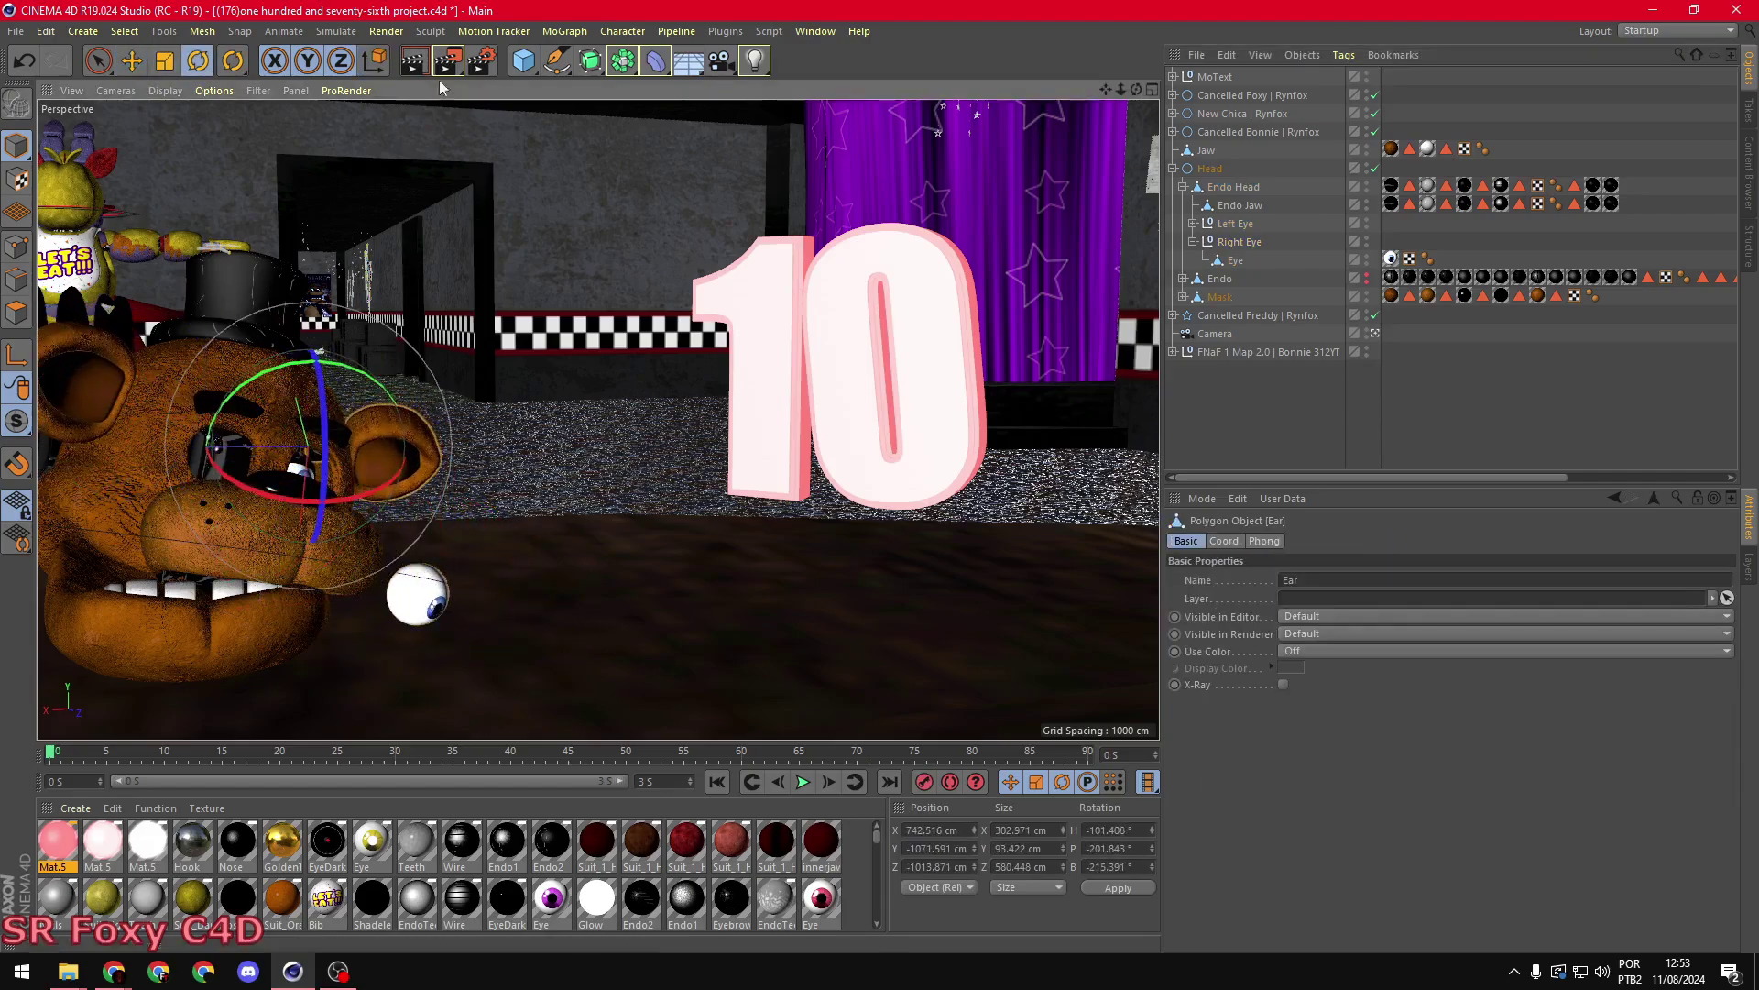
{"action": "key", "text": "ctrl+z"}
{"action": "key", "text": "ctrl+z"}
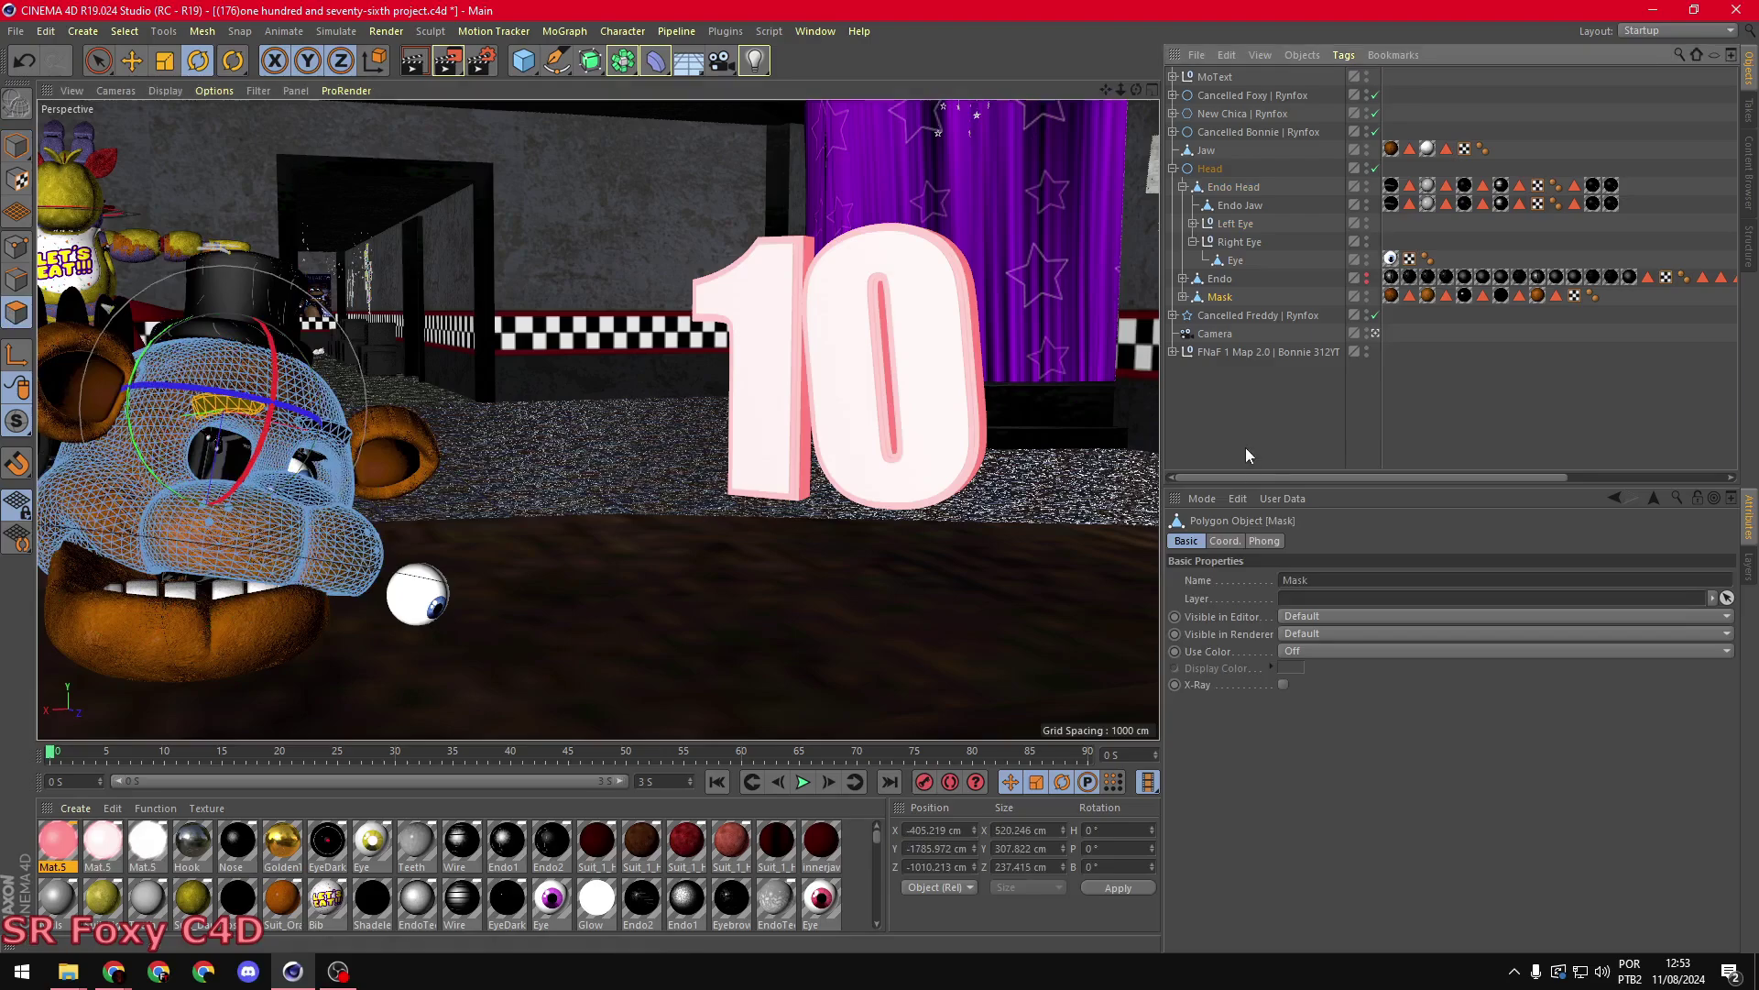
- Turn the scene camera slightly and raise its focal length to 38.2 and sensor to 33
{"action": "left_click", "coordinate": [1246, 447]}
{"action": "left_click", "coordinate": [1172, 169]}
{"action": "left_click", "coordinate": [1214, 205]}
{"action": "middle_click", "coordinate": [1033, 339]}
{"action": "left_click_drag", "start_coordinate": [887, 173], "coordinate": [911, 197]}
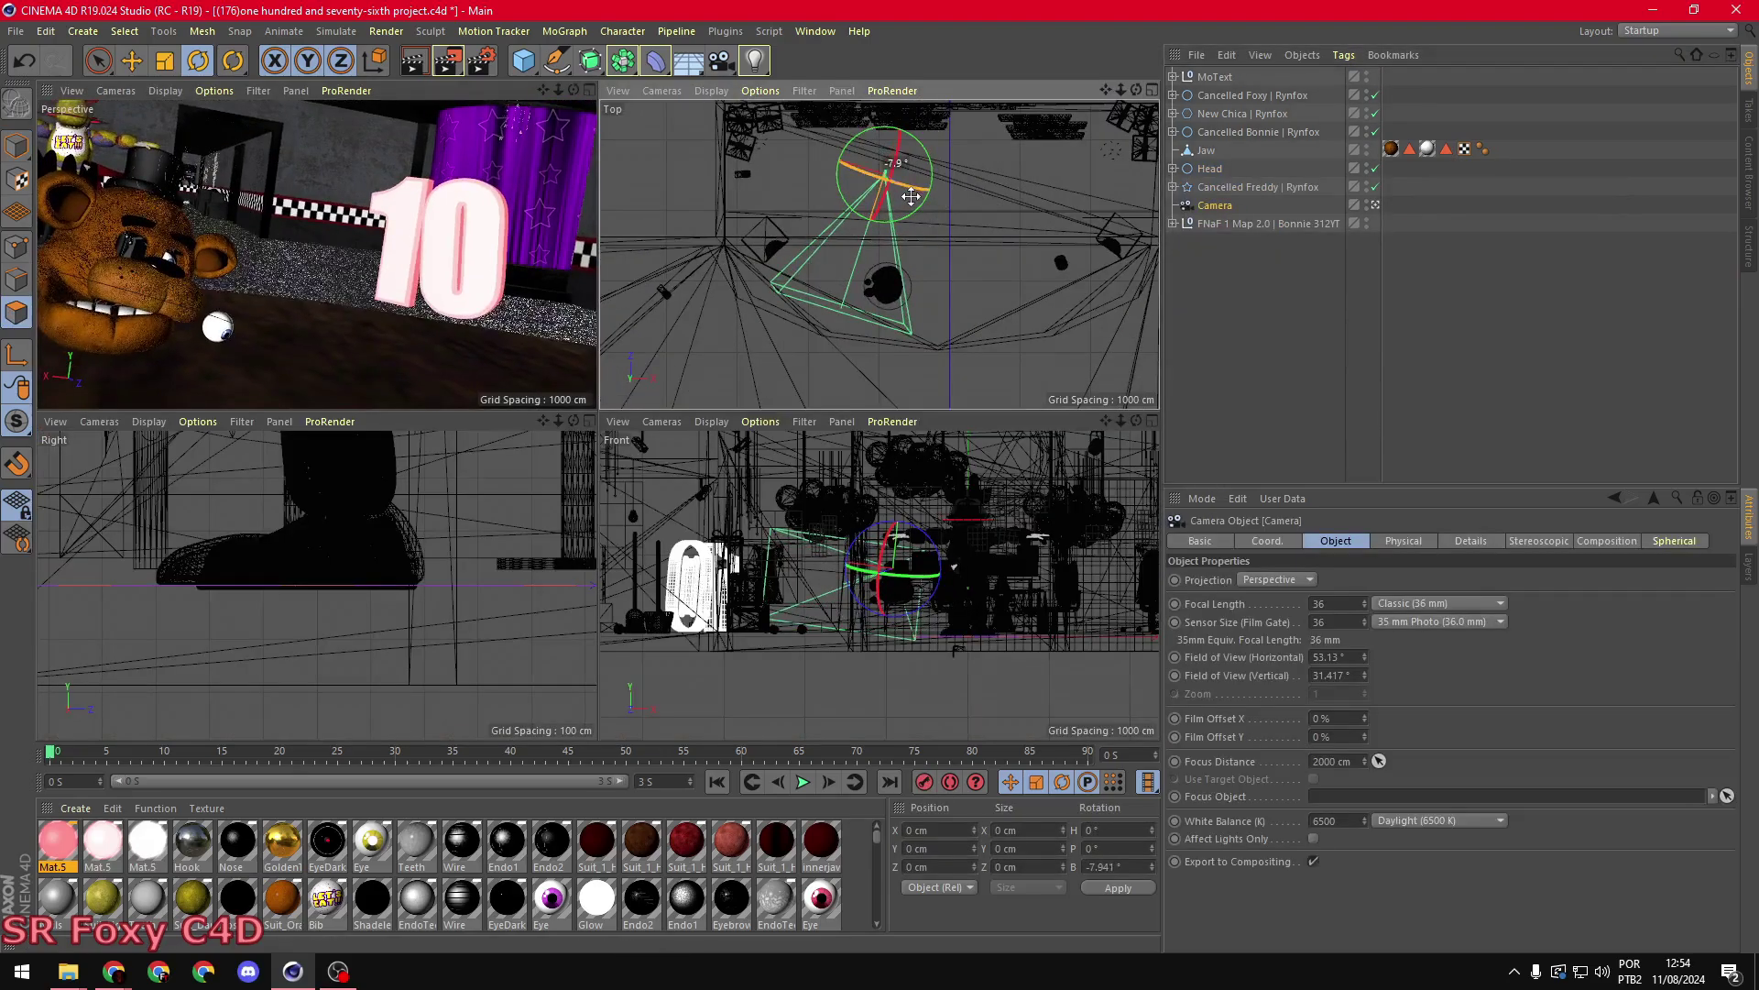
{"action": "right_click_drag", "start_coordinate": [317, 275], "coordinate": [357, 331], "text": "alt"}
- Select Freddy's head and jaw with the Move tool to nudge them
{"action": "middle_click", "coordinate": [359, 330]}
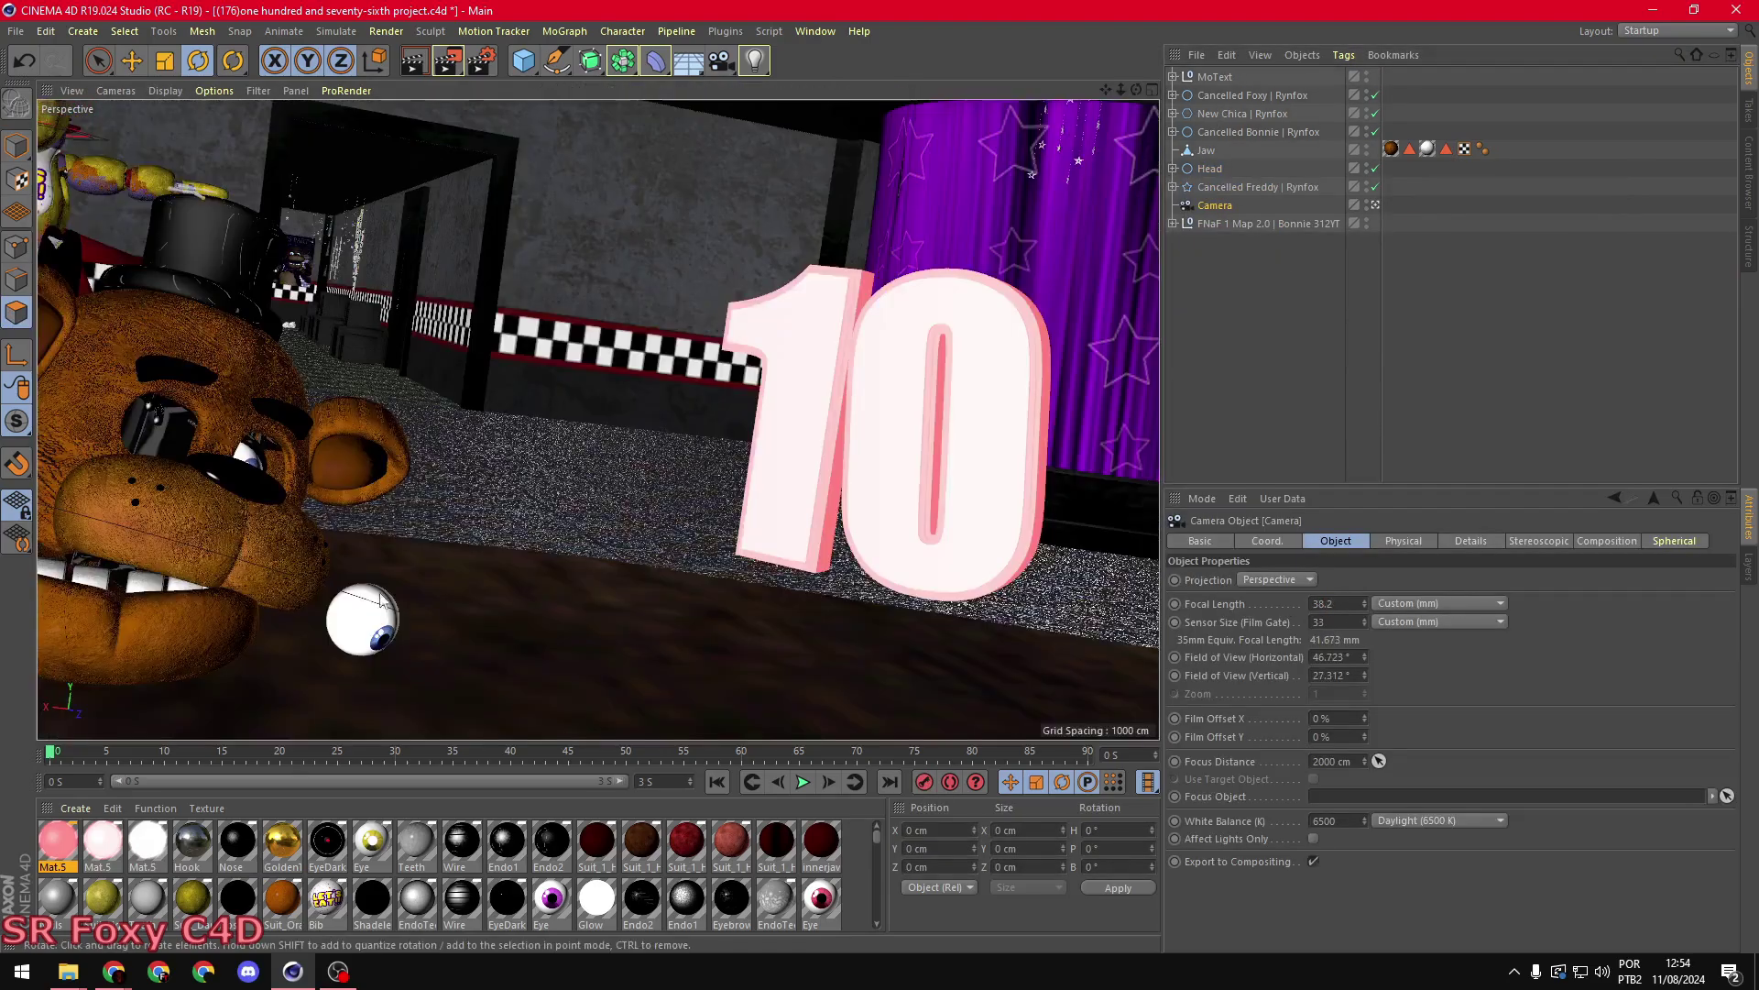
{"action": "key", "text": "e"}
{"action": "middle_click", "coordinate": [692, 225]}
{"action": "left_click", "coordinate": [846, 288]}
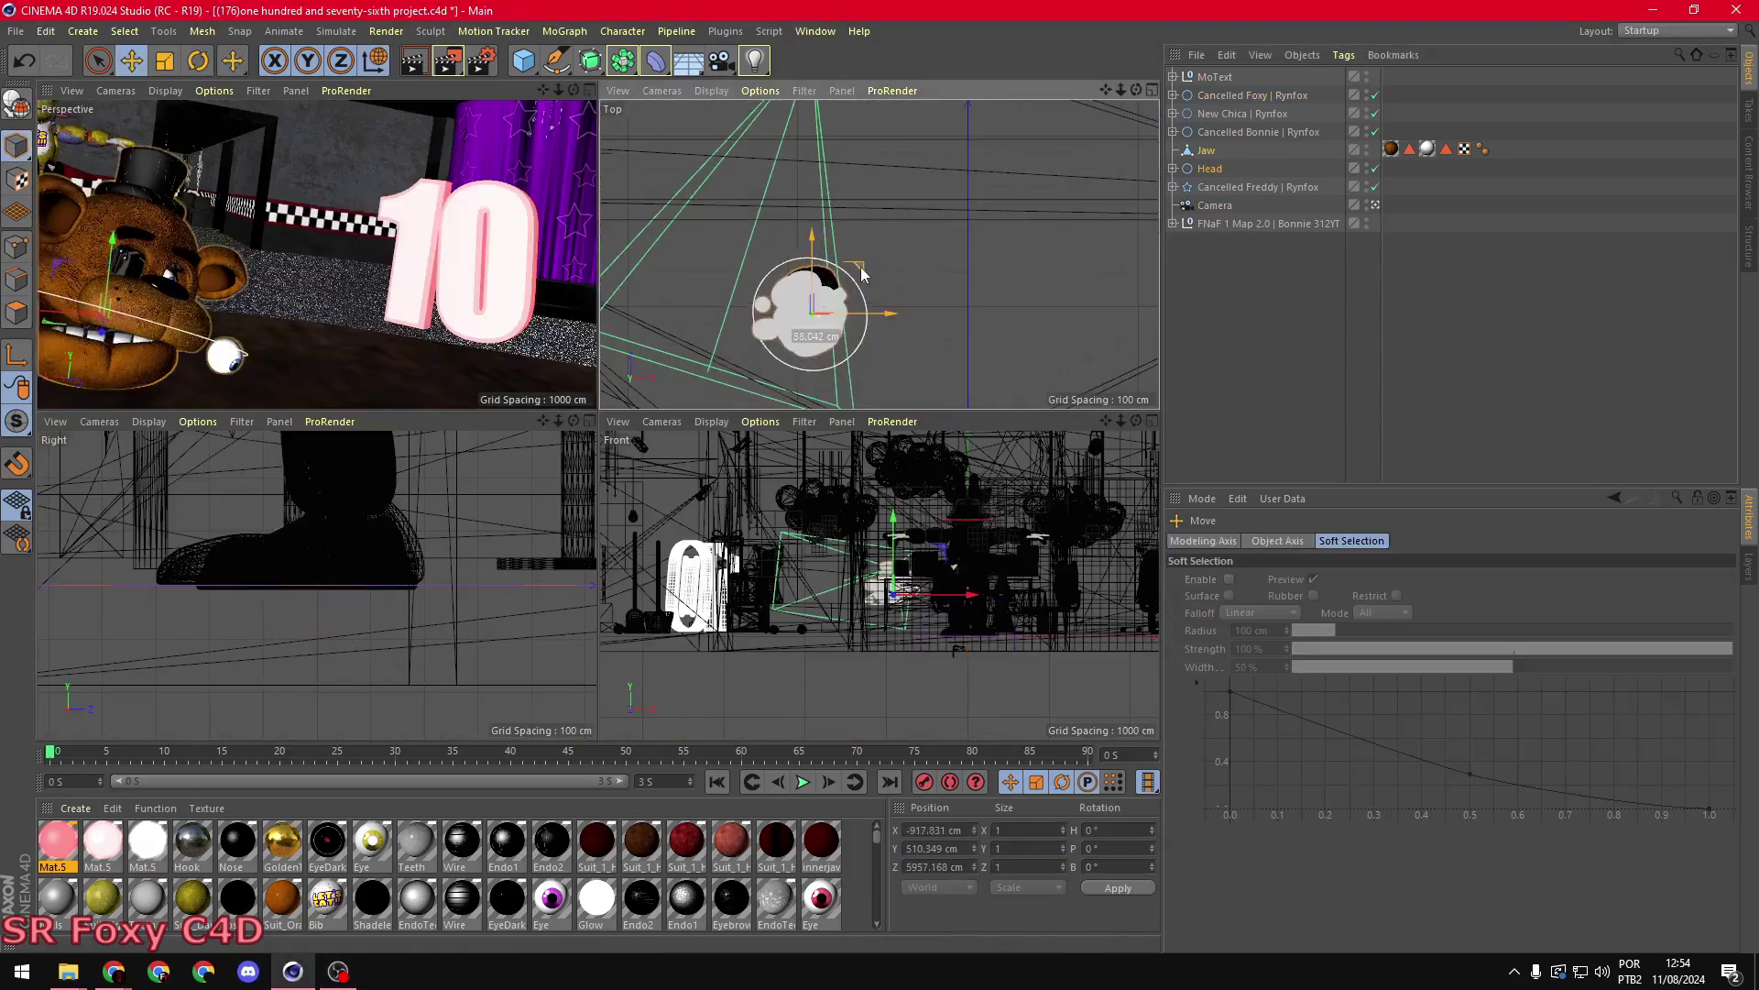
{"action": "middle_click", "coordinate": [486, 287]}
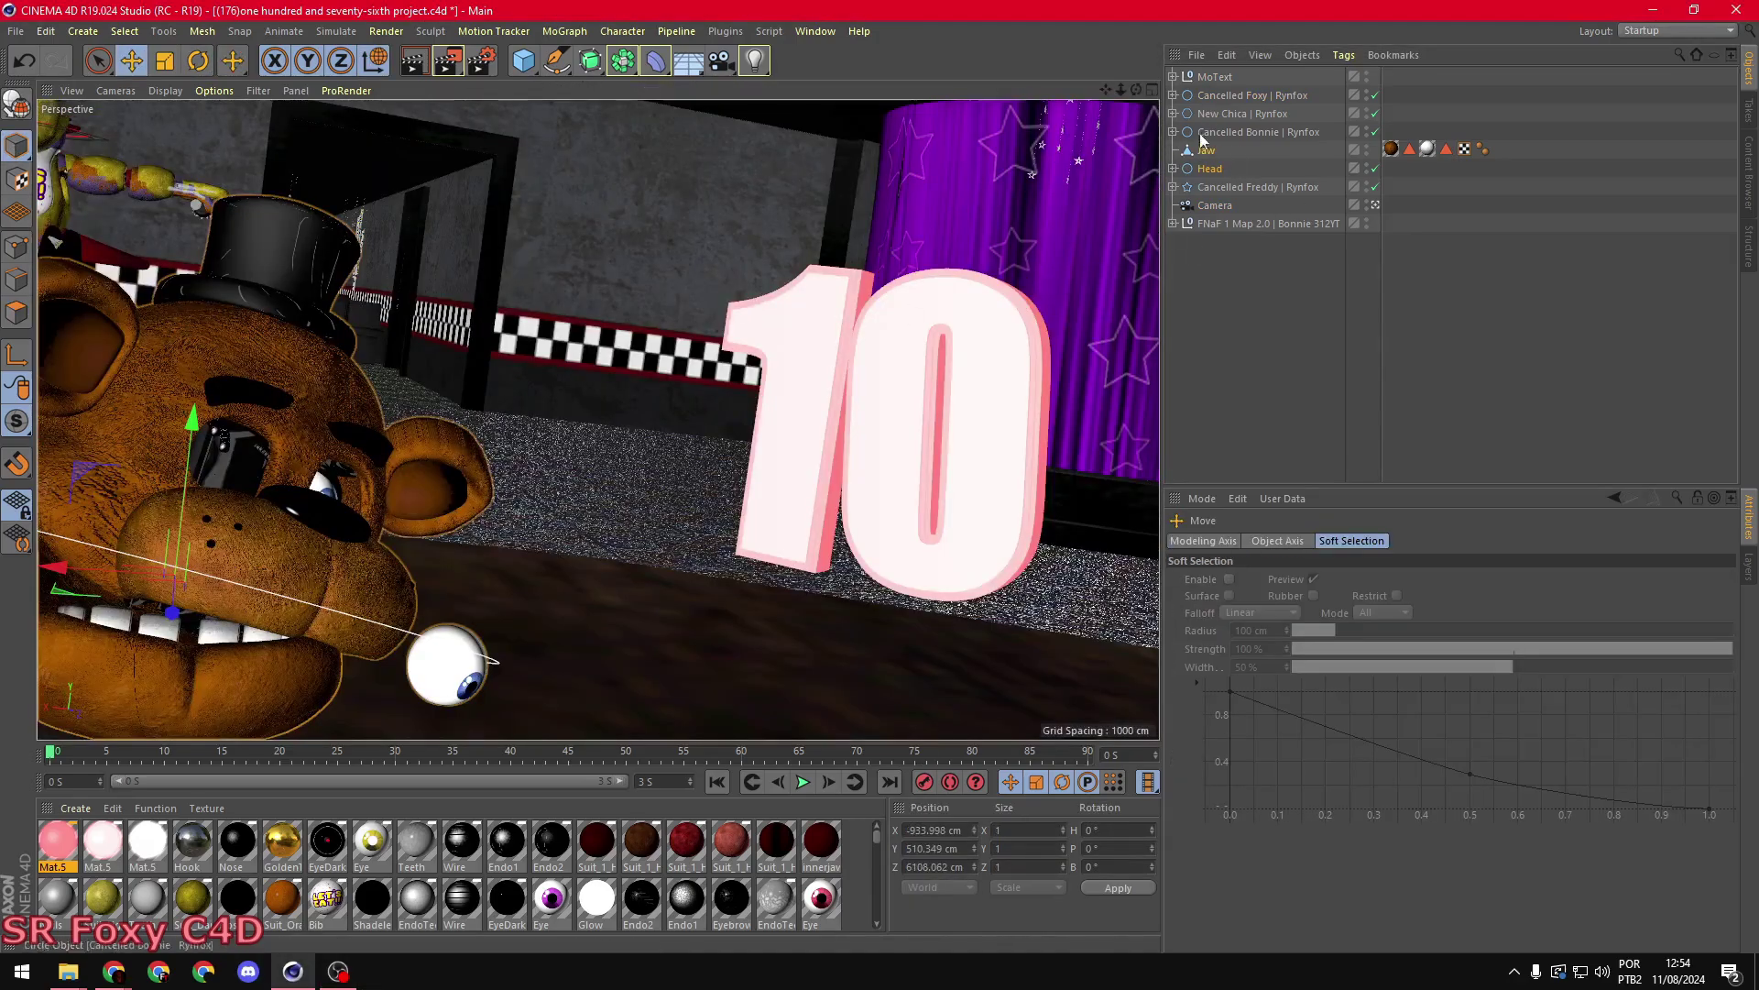
- View through the scene camera and select the FNaF map to rotate it
{"action": "left_click", "coordinate": [1252, 96]}
{"action": "left_click", "coordinate": [1375, 203]}
{"action": "key", "text": "r"}
{"action": "left_click", "coordinate": [814, 481]}
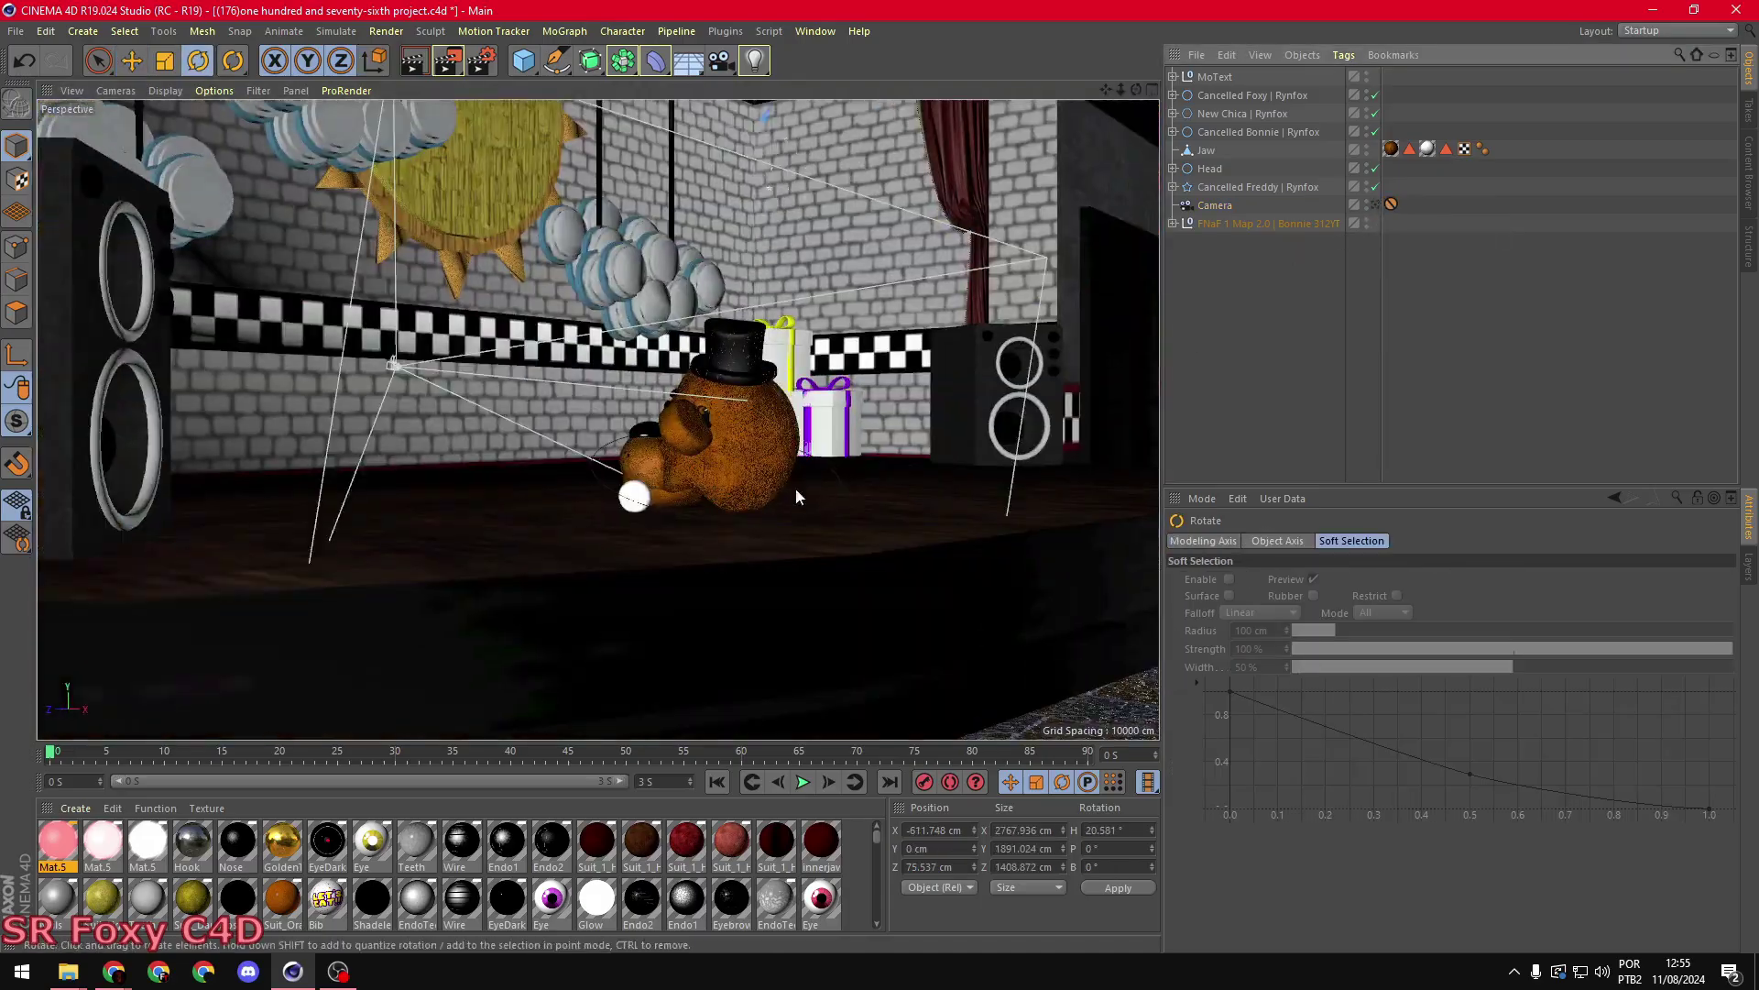
- Turn the whole Bonnie rig around to face the camera
{"action": "left_click_drag", "start_coordinate": [796, 488], "coordinate": [885, 286], "text": "alt"}
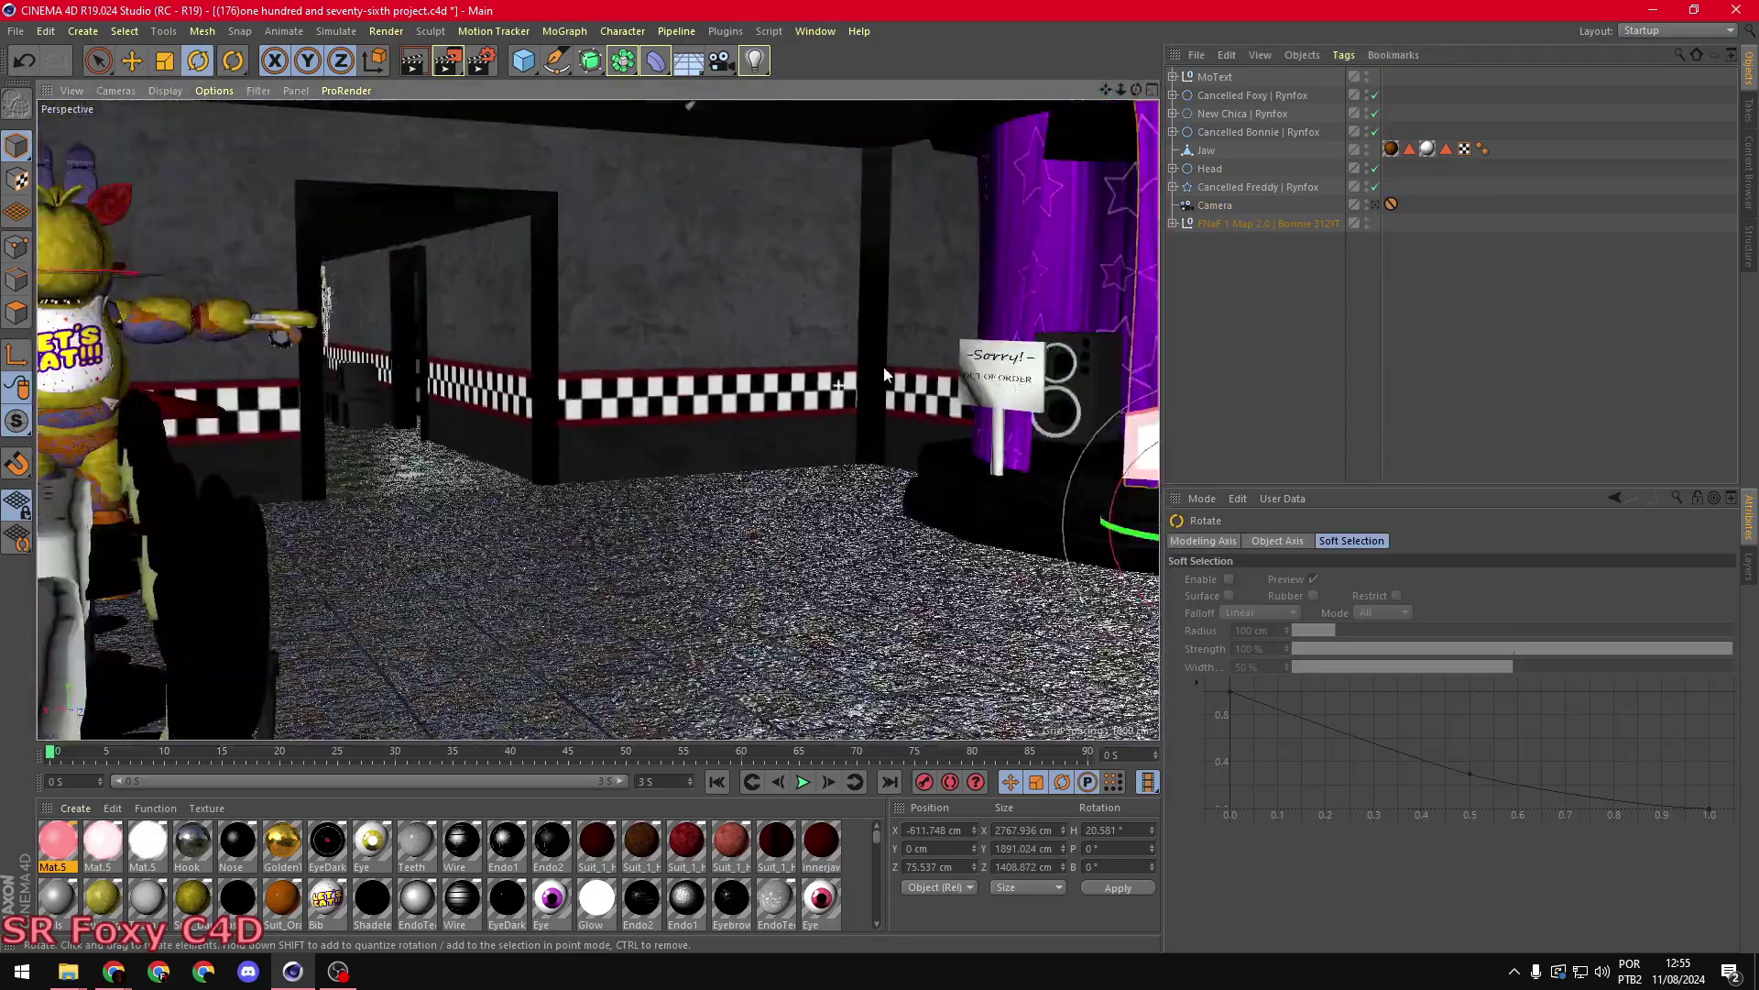
{"action": "key", "text": "o"}
{"action": "key", "text": "e"}
{"action": "left_click", "coordinate": [1176, 133]}
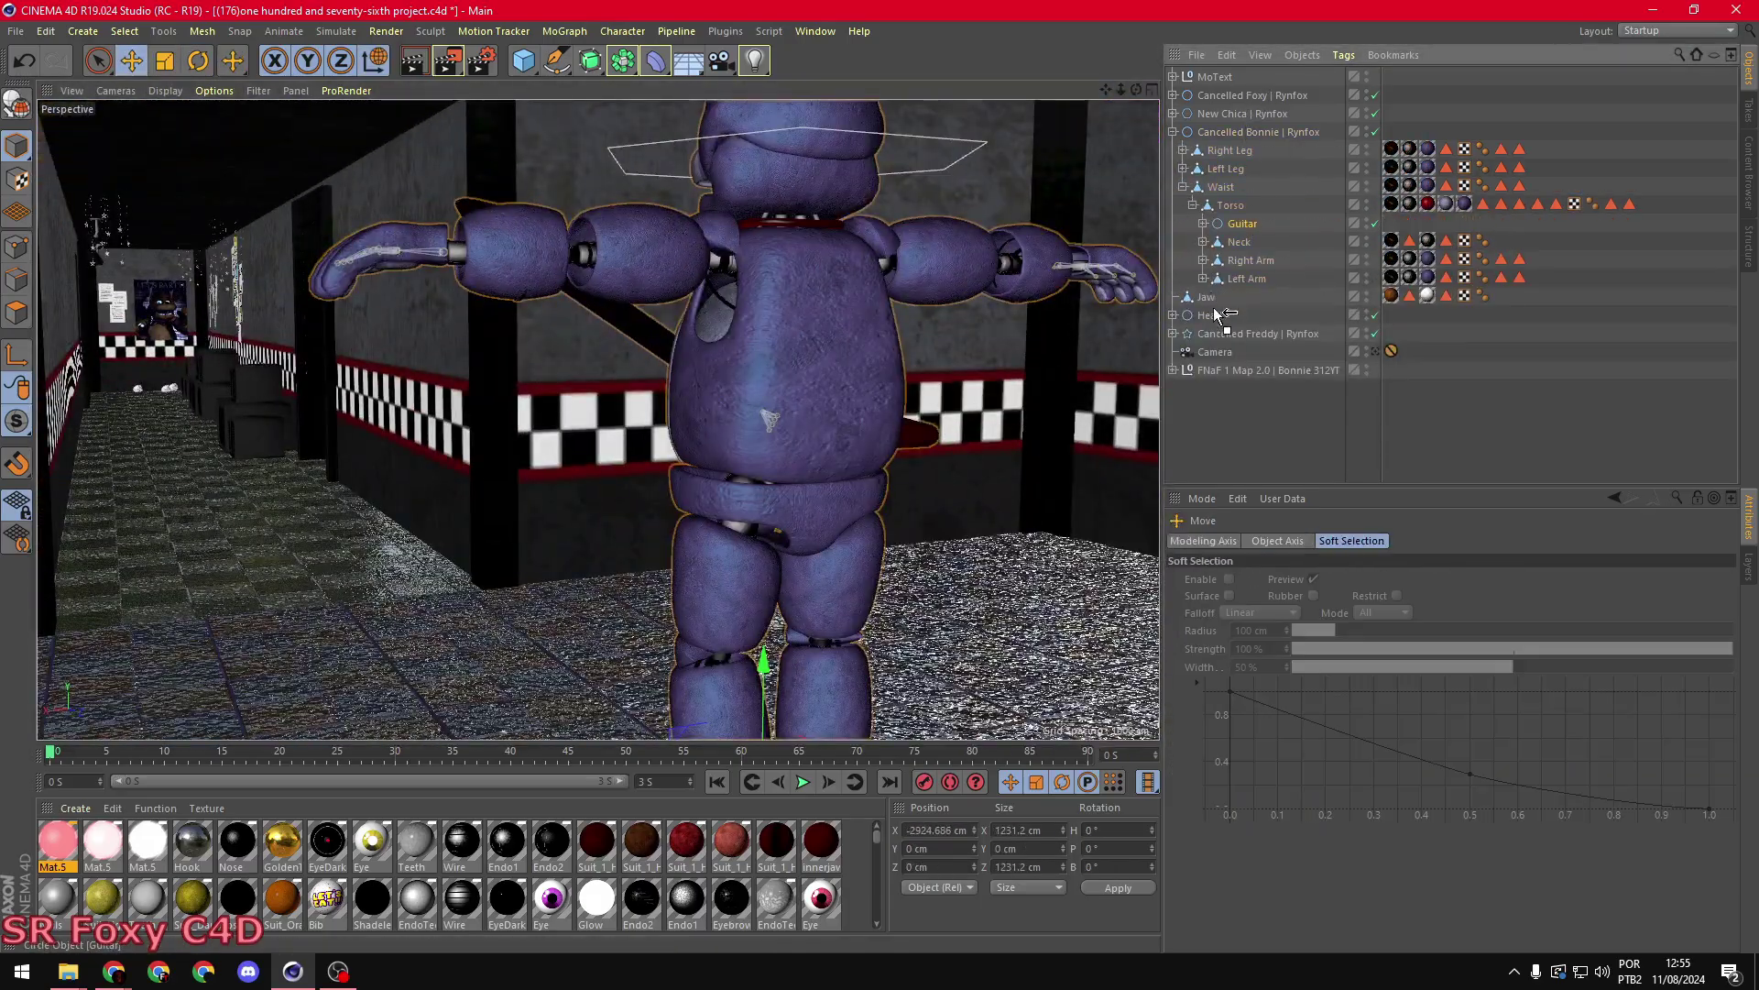
{"action": "left_click", "coordinate": [1175, 133]}
{"action": "key", "text": "r"}
{"action": "mouse_move", "coordinate": [683, 479]}
{"action": "left_mouse_down", "text": "alt"}
{"action": "mouse_move", "coordinate": [629, 651]}
{"action": "mouse_move", "coordinate": [412, 646]}
{"action": "left_mouse_up", "text": "alt"}
- Rotate Bonnie's legs forward into a sitting pose
{"action": "left_click", "coordinate": [661, 458]}
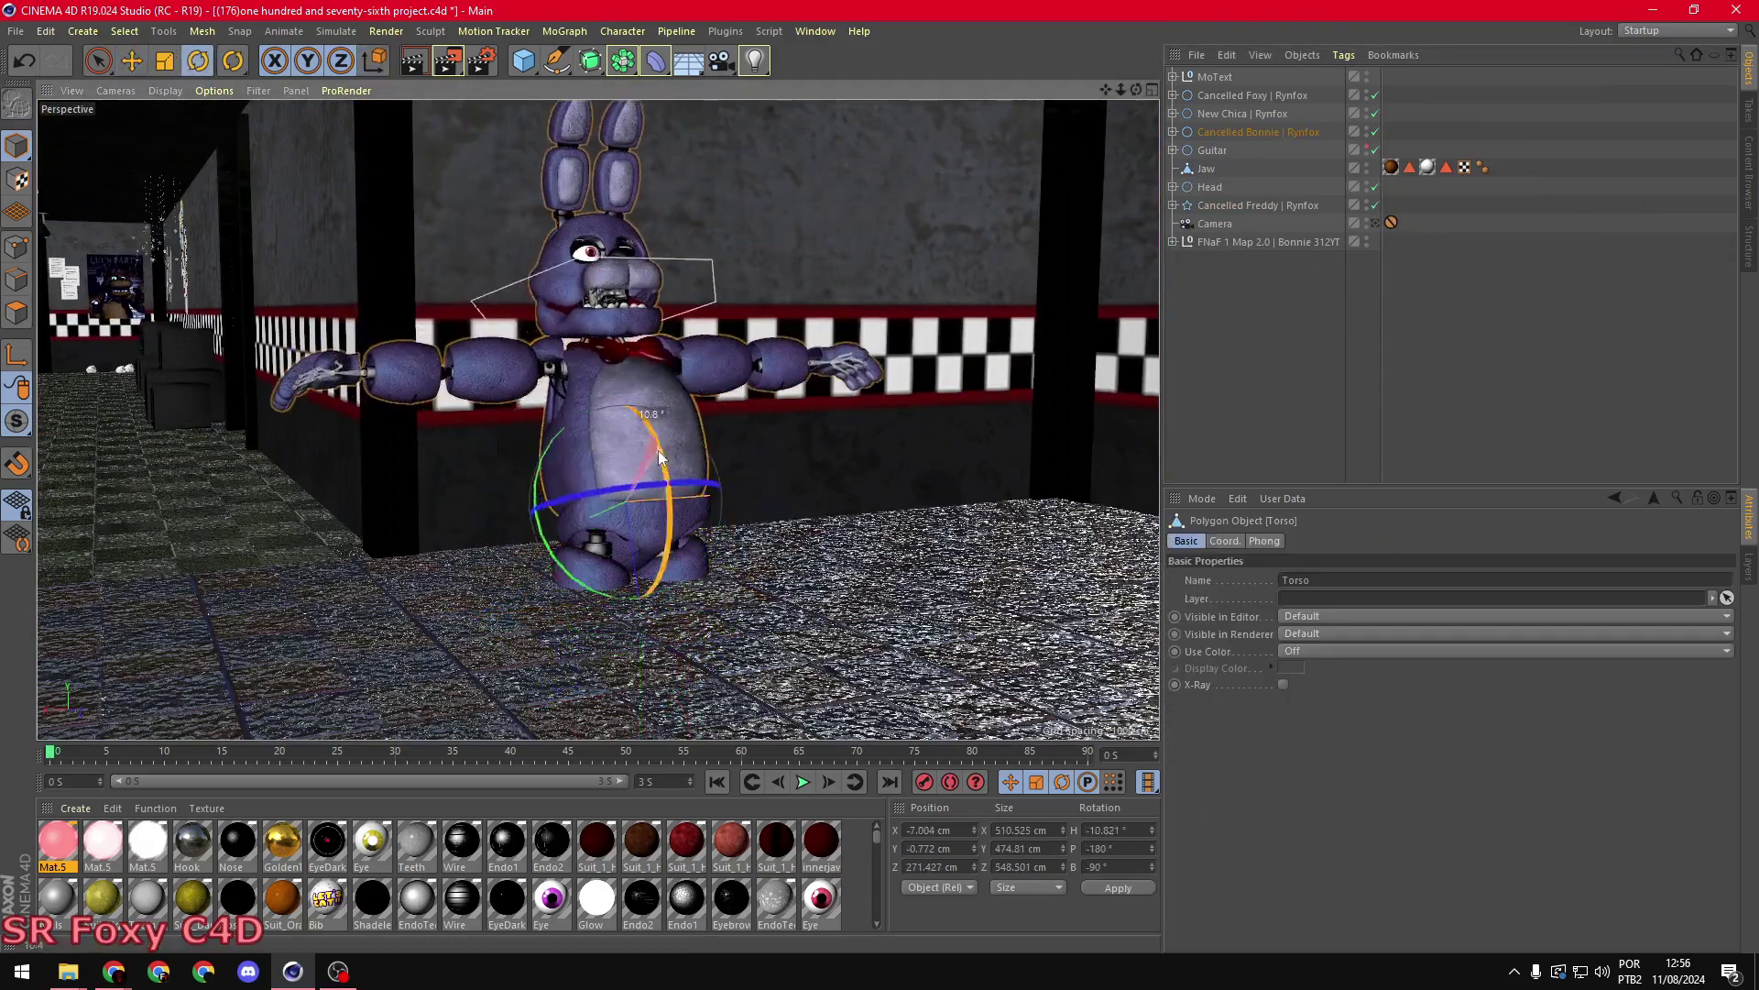
{"action": "left_click_drag", "start_coordinate": [640, 547], "coordinate": [635, 487]}
{"action": "left_click", "coordinate": [661, 563], "text": "shift"}
{"action": "left_click_drag", "start_coordinate": [632, 606], "coordinate": [712, 704]}
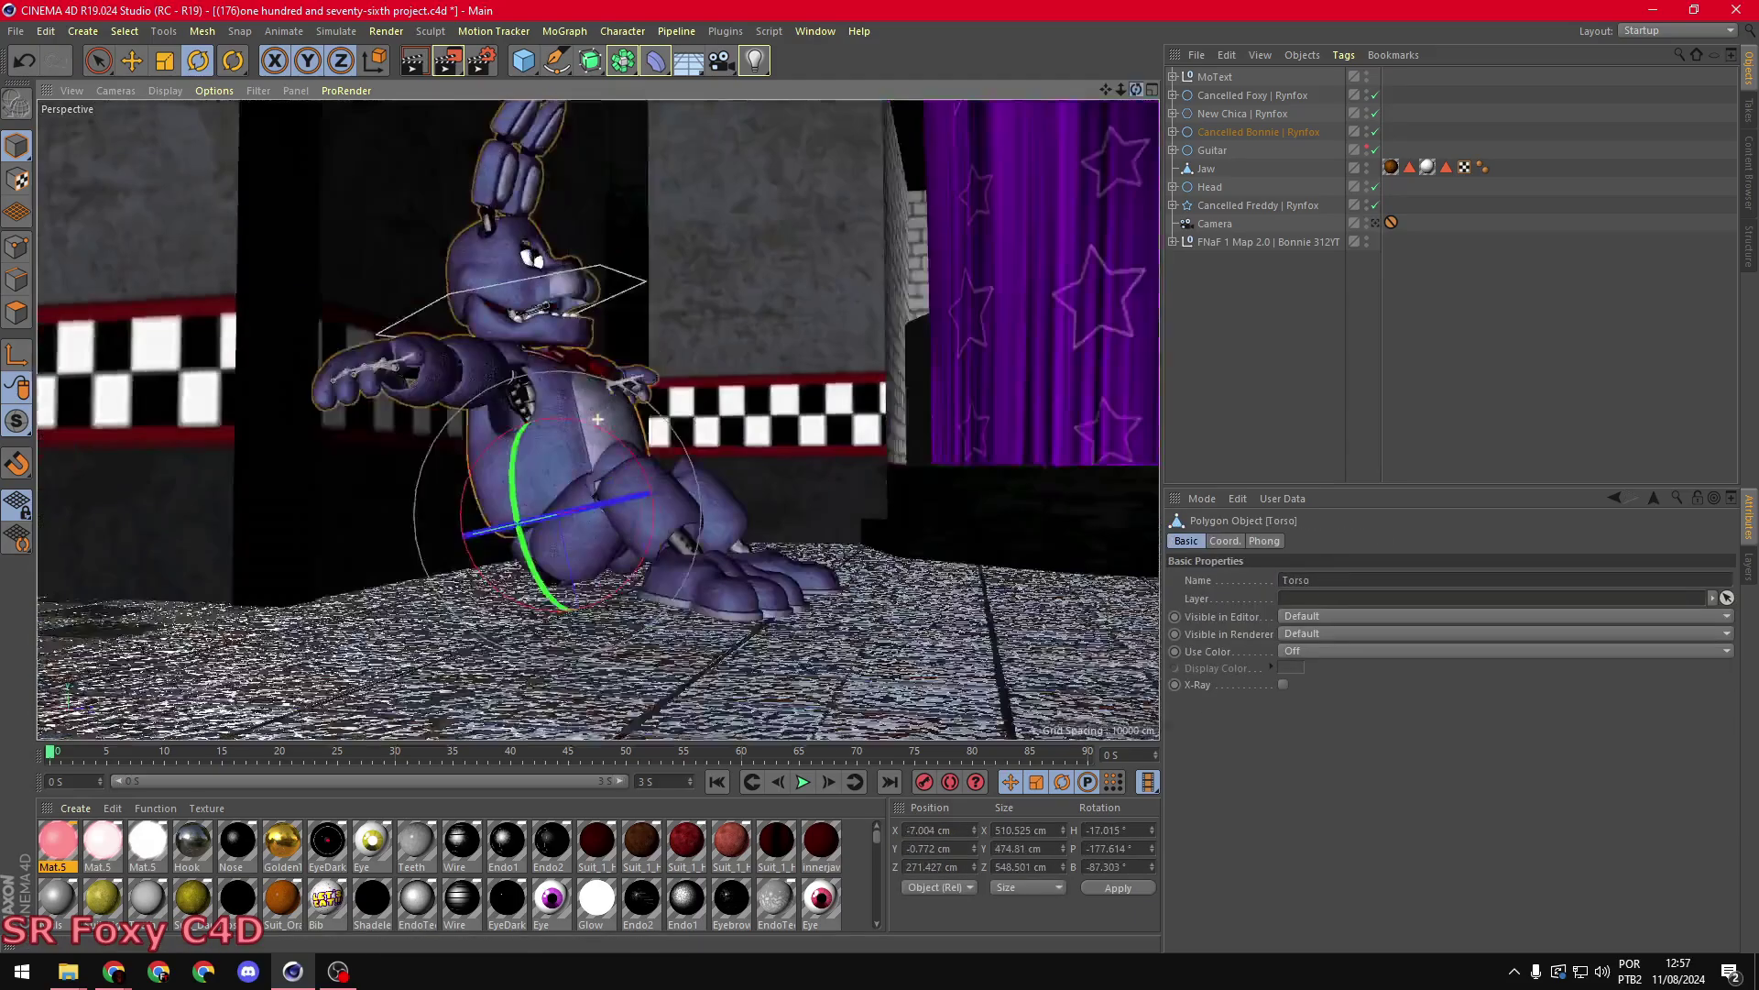
- Select Bonnie's feet for rotating, viewed from the side
{"action": "left_click_drag", "start_coordinate": [733, 550], "coordinate": [550, 522], "text": "alt"}
{"action": "left_click", "coordinate": [1258, 185]}
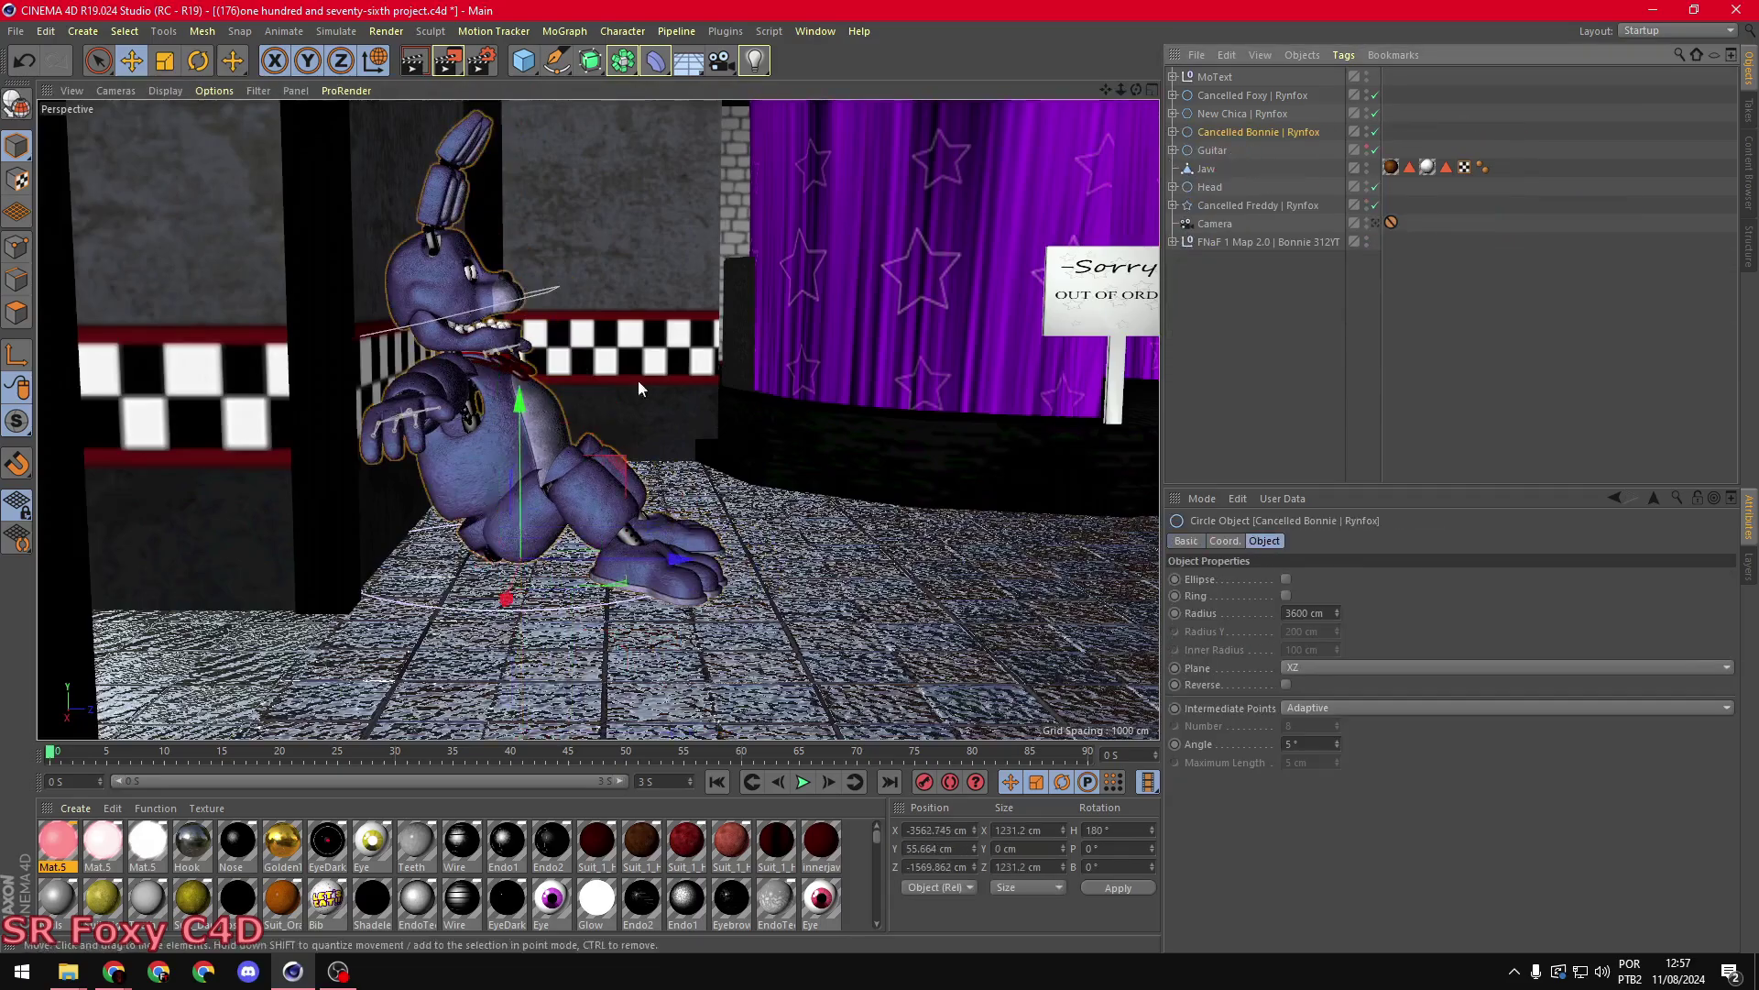
{"action": "scroll", "coordinate": [637, 379], "scroll_direction": "up", "scroll_amount": 3}
{"action": "left_click", "coordinate": [687, 564]}
{"action": "key", "text": "r"}
{"action": "scroll", "coordinate": [725, 530], "scroll_direction": "up", "scroll_amount": 3}
{"action": "mouse_move", "coordinate": [743, 625]}
{"action": "left_mouse_down", "text": "alt"}
{"action": "mouse_move", "coordinate": [413, 560]}
{"action": "mouse_move", "coordinate": [933, 479]}
{"action": "left_mouse_up", "text": "alt"}
{"action": "left_click", "coordinate": [414, 560]}
{"action": "scroll", "coordinate": [934, 479], "scroll_direction": "down", "scroll_amount": 5}
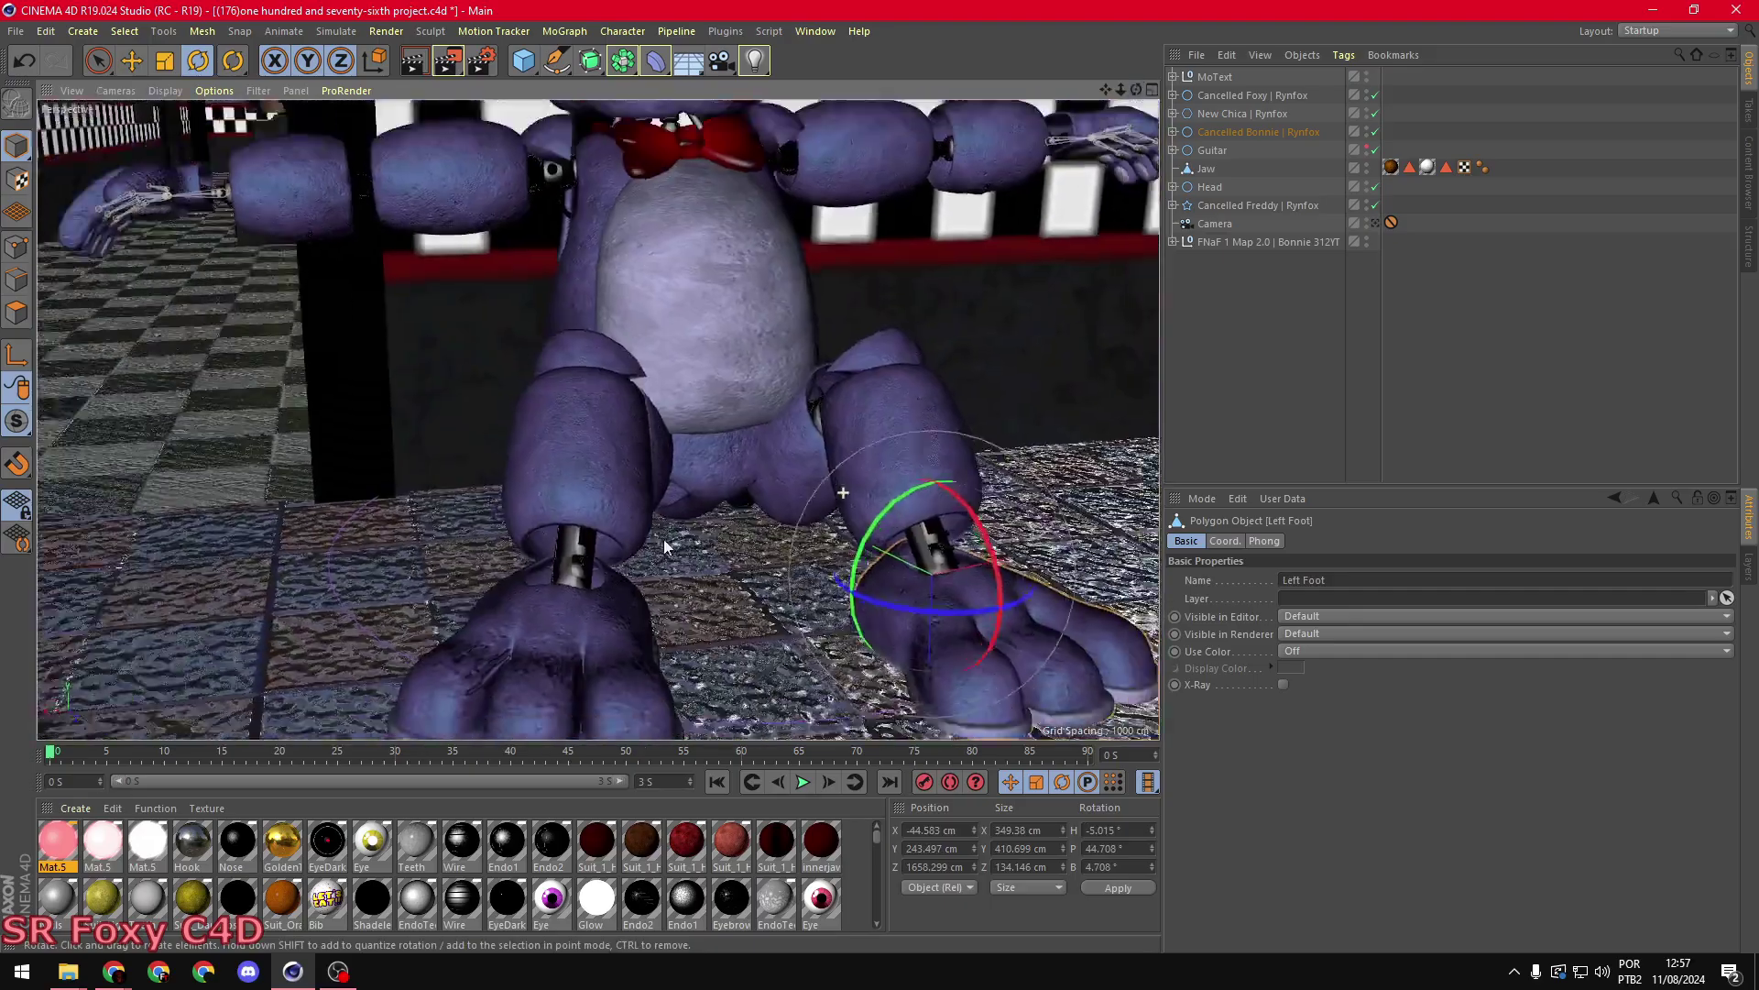
- Select Bonnie's torso, head part and eyelid, then undo the last change
{"action": "key", "text": "alt+Tab"}
{"action": "left_click_drag", "start_coordinate": [495, 582], "coordinate": [565, 409], "text": "alt"}
{"action": "left_click", "coordinate": [582, 308]}
{"action": "left_click", "coordinate": [605, 250]}
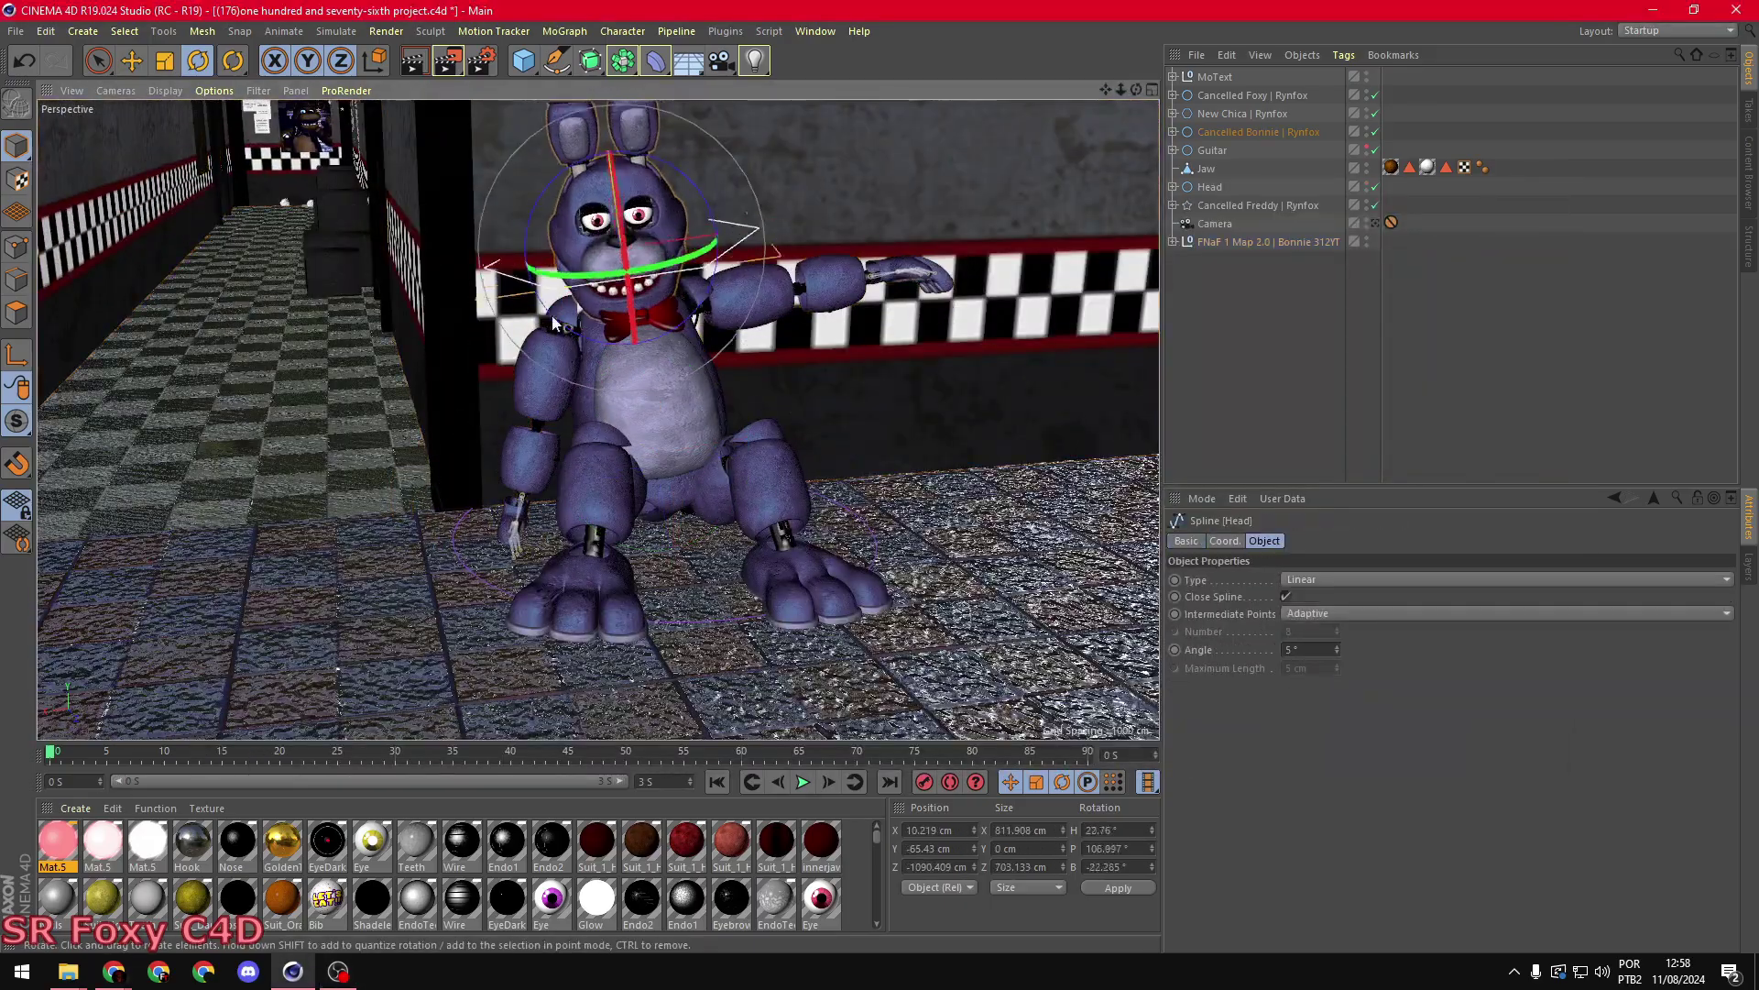
{"action": "left_click", "coordinate": [613, 207]}
{"action": "scroll", "coordinate": [606, 269], "scroll_direction": "up", "scroll_amount": 3}
{"action": "scroll", "coordinate": [804, 379], "scroll_direction": "up", "scroll_amount": 2}
{"action": "key", "text": "ctrl+z"}
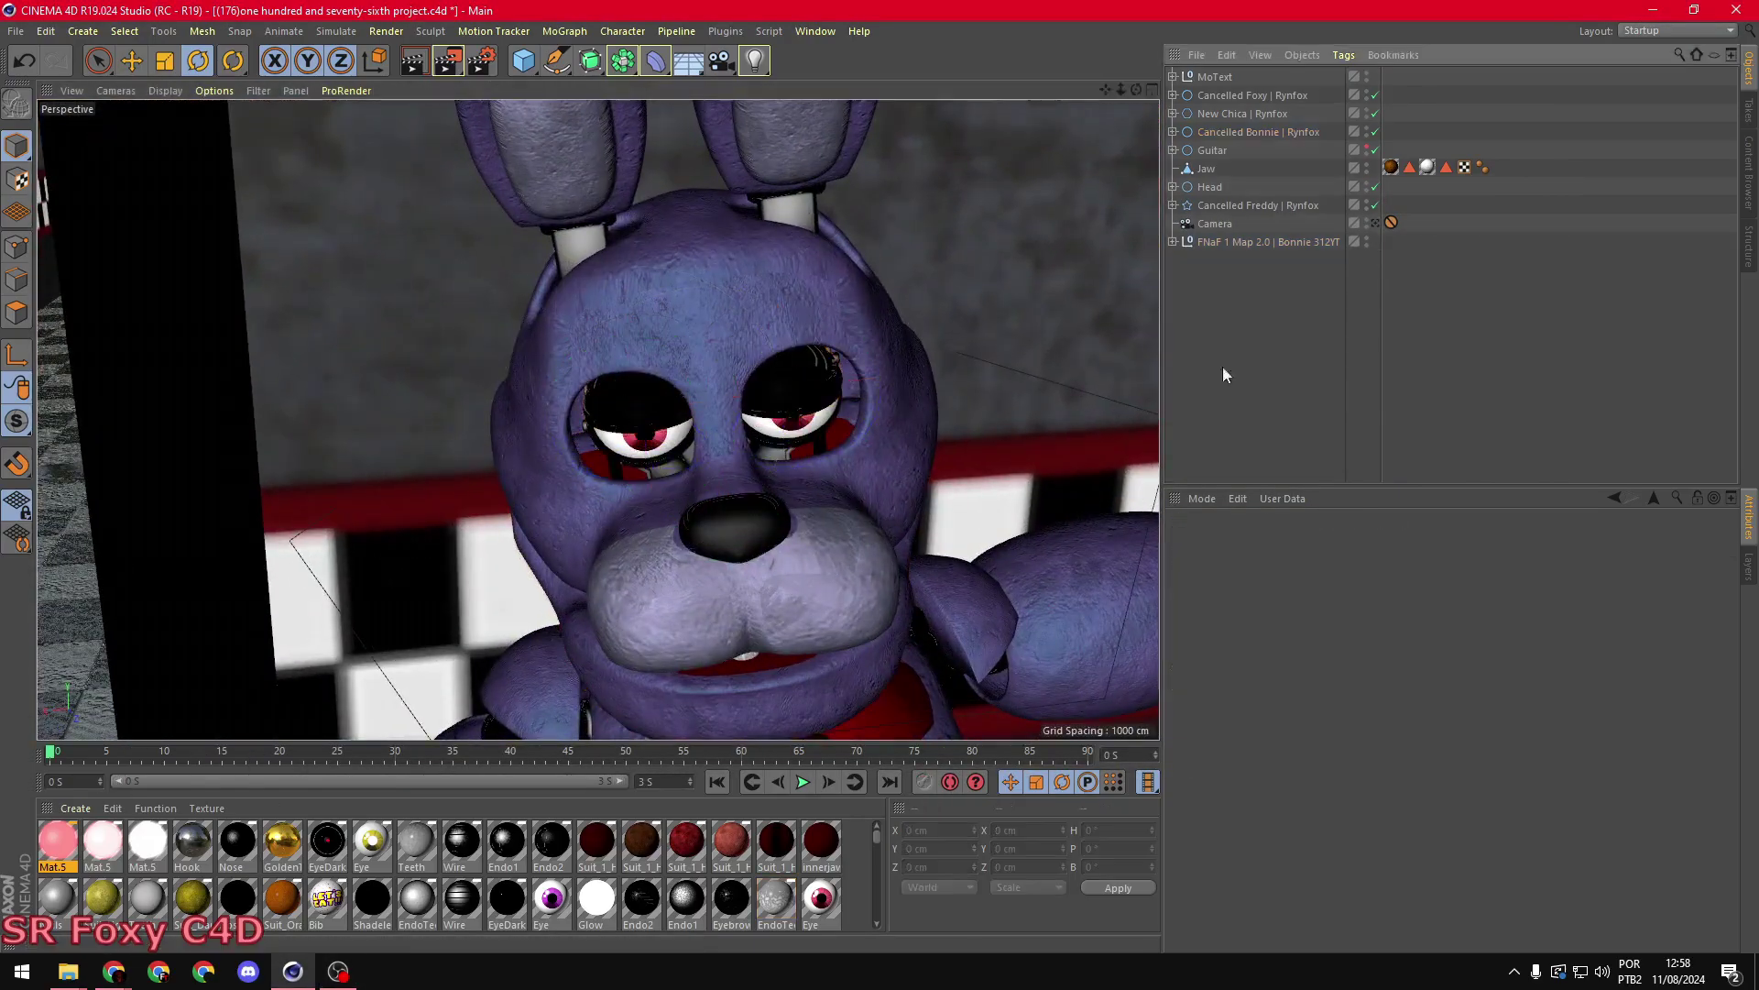
{"action": "scroll", "coordinate": [617, 430], "scroll_direction": "down", "scroll_amount": 5}
- Pull Bonnie's right ear and left arm out to the top level
{"action": "left_click_drag", "start_coordinate": [1267, 303], "coordinate": [1224, 131]}
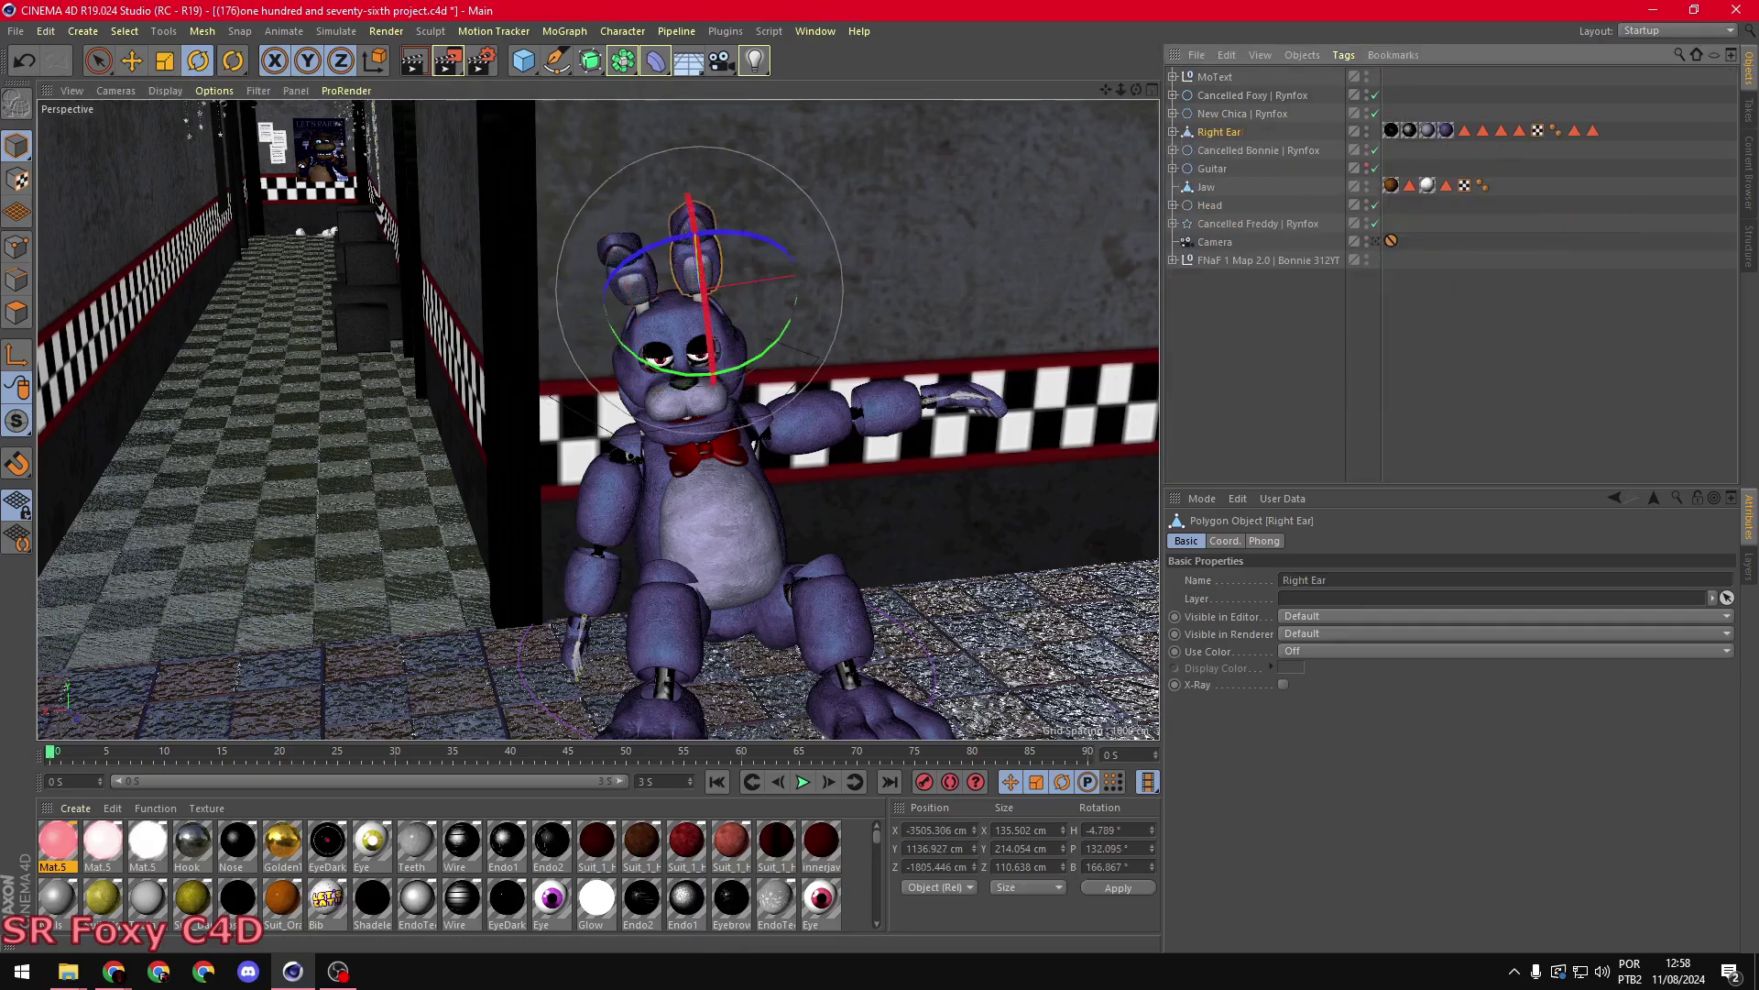
{"action": "left_click", "coordinate": [1246, 370]}
{"action": "left_click_drag", "start_coordinate": [1281, 371], "coordinate": [1224, 130]}
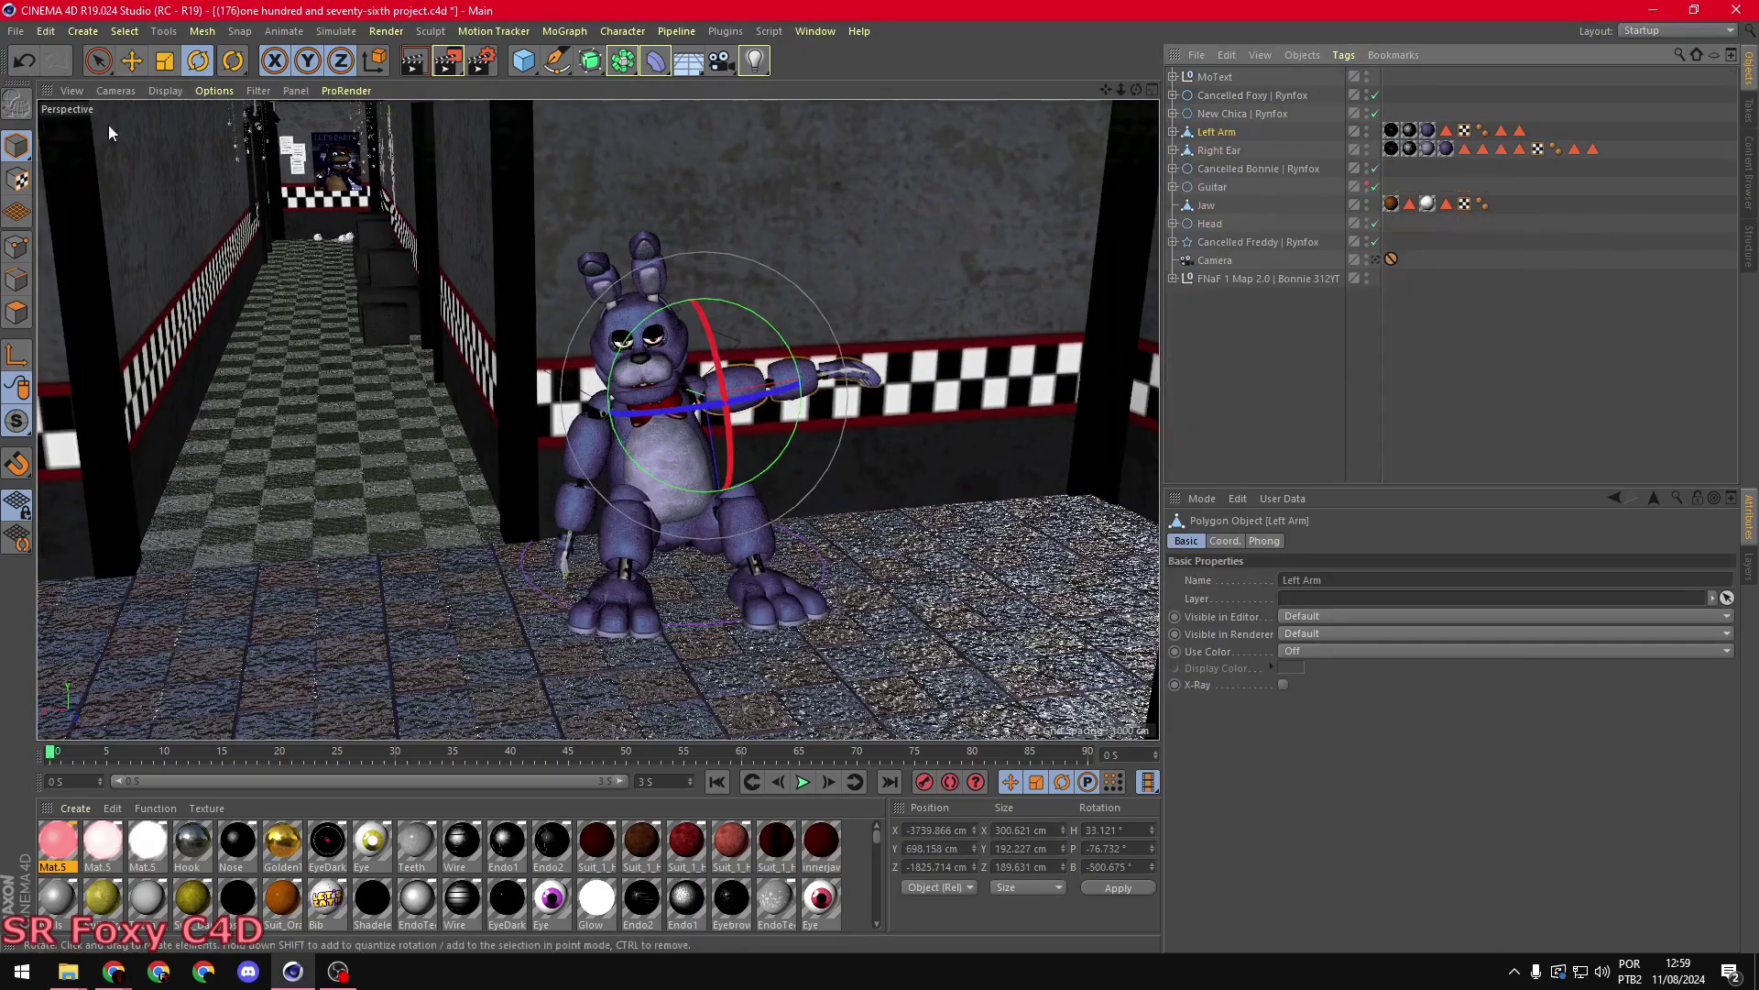
{"action": "scroll", "coordinate": [623, 484], "scroll_direction": "up", "scroll_amount": 3}
- Rotate Bonnie's ear slightly and select his head under the neck
{"action": "left_click", "coordinate": [622, 485]}
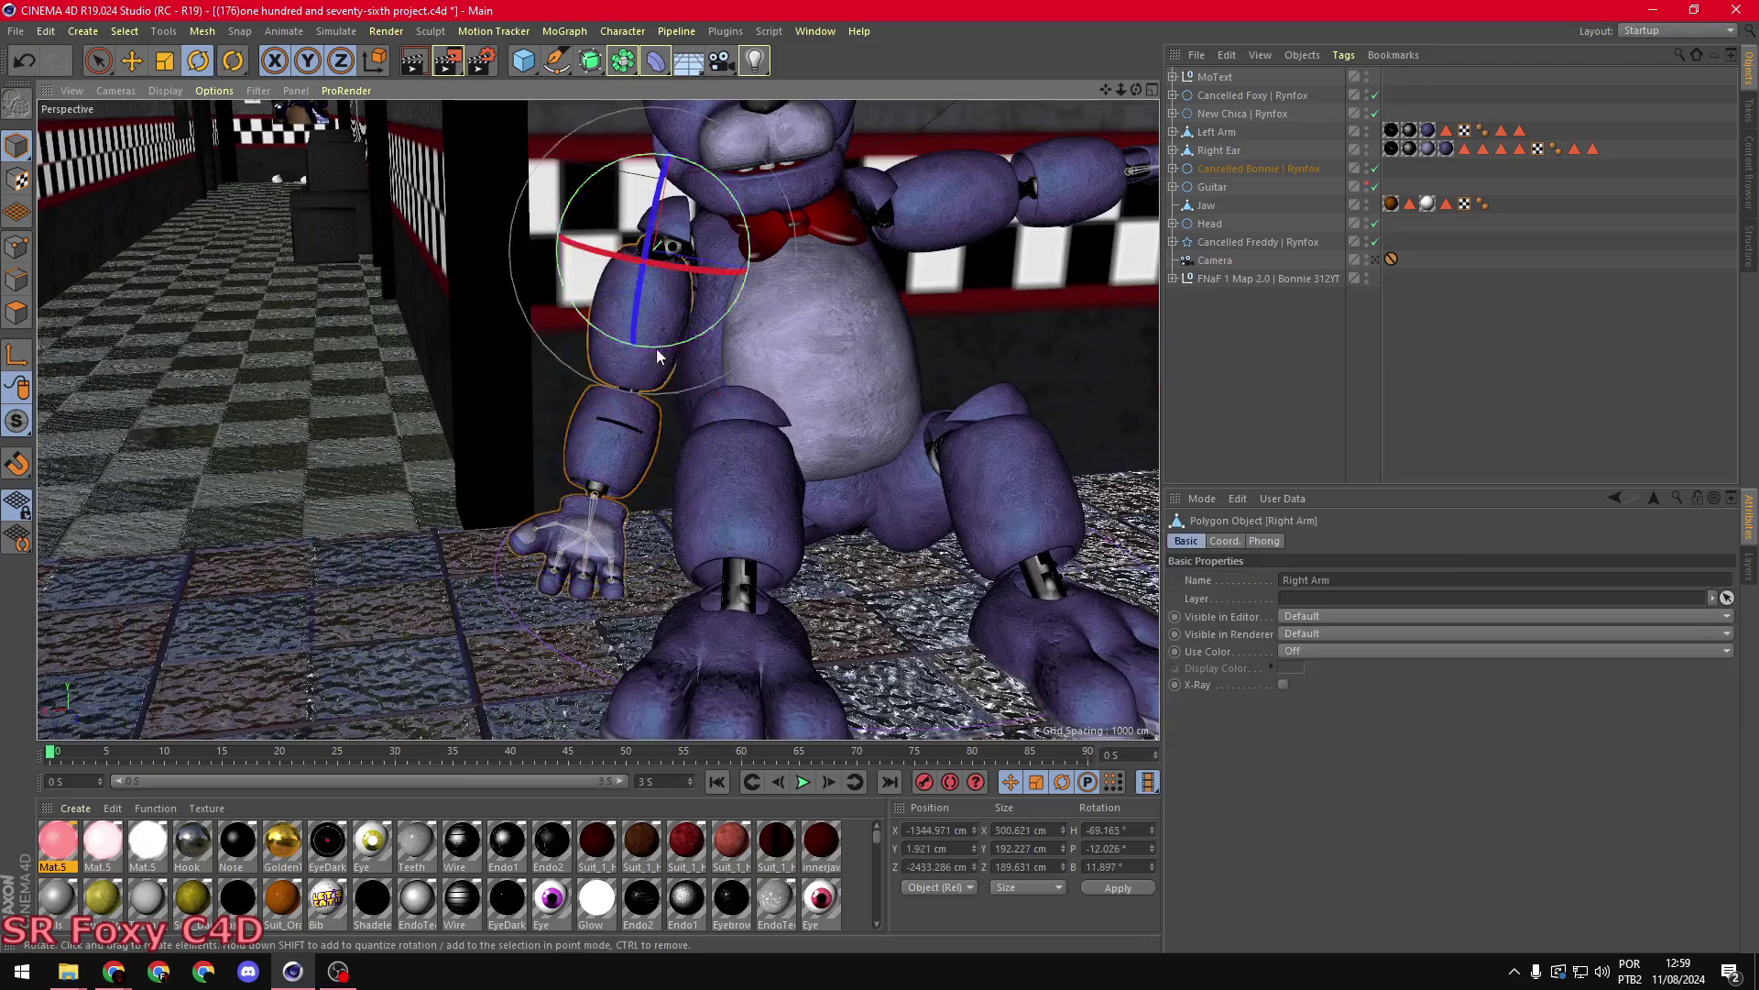
{"action": "scroll", "coordinate": [632, 522], "scroll_direction": "up", "scroll_amount": 3}
{"action": "left_click", "coordinate": [640, 547]}
{"action": "scroll", "coordinate": [641, 547], "scroll_direction": "down", "scroll_amount": 2}
{"action": "scroll", "coordinate": [603, 509], "scroll_direction": "down", "scroll_amount": 5}
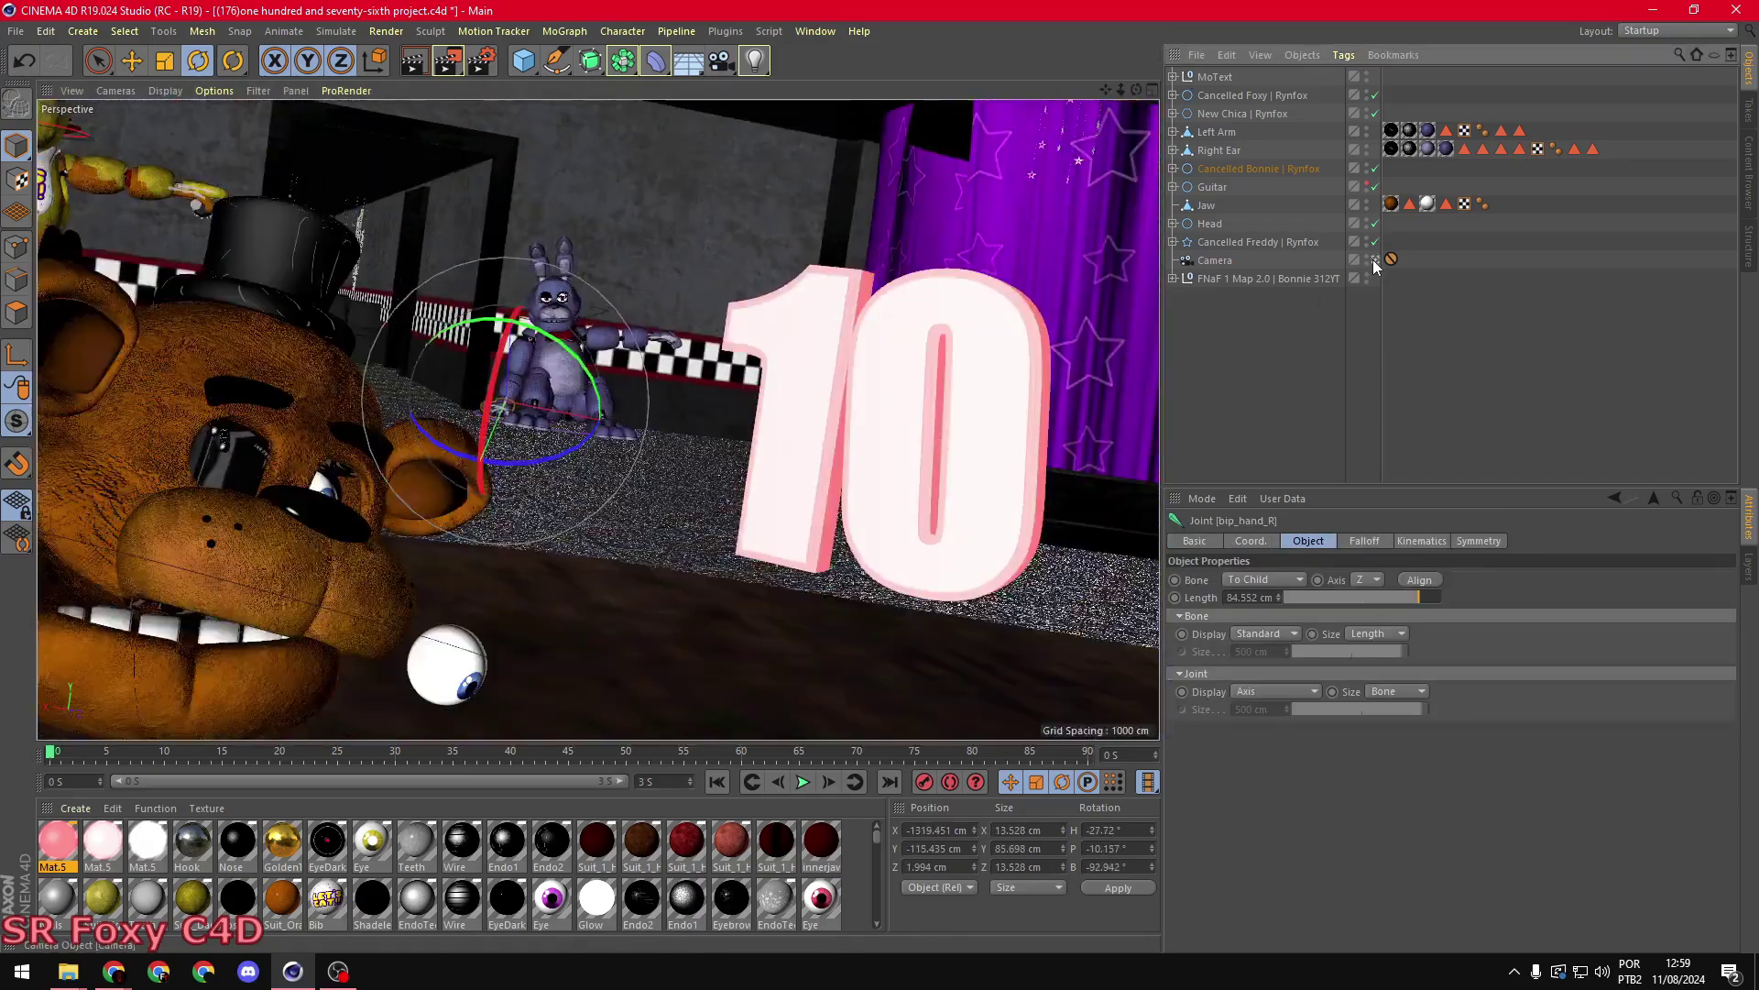
{"action": "scroll", "coordinate": [537, 487], "scroll_direction": "up", "scroll_amount": 5}
{"action": "left_click", "coordinate": [537, 488]}
{"action": "scroll", "coordinate": [594, 386], "scroll_direction": "up", "scroll_amount": 1}
{"action": "scroll", "coordinate": [593, 387], "scroll_direction": "down", "scroll_amount": 3}
{"action": "left_click", "coordinate": [509, 302]}
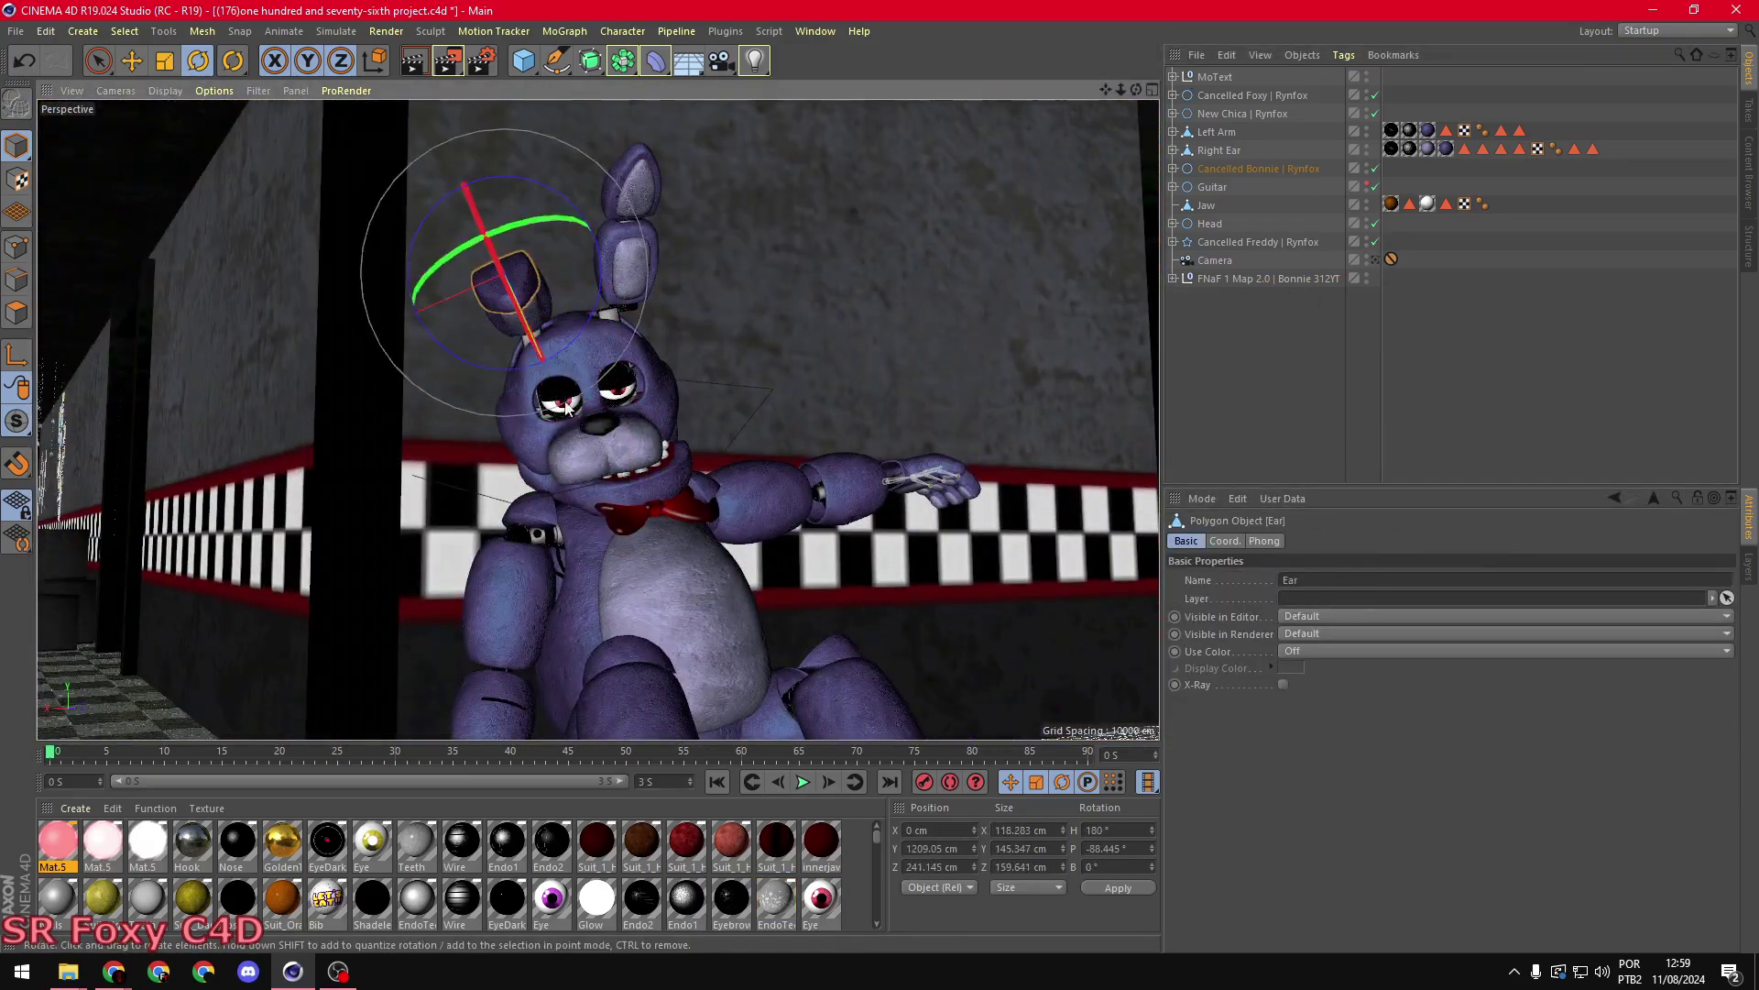
{"action": "left_click_drag", "start_coordinate": [626, 424], "coordinate": [753, 386]}
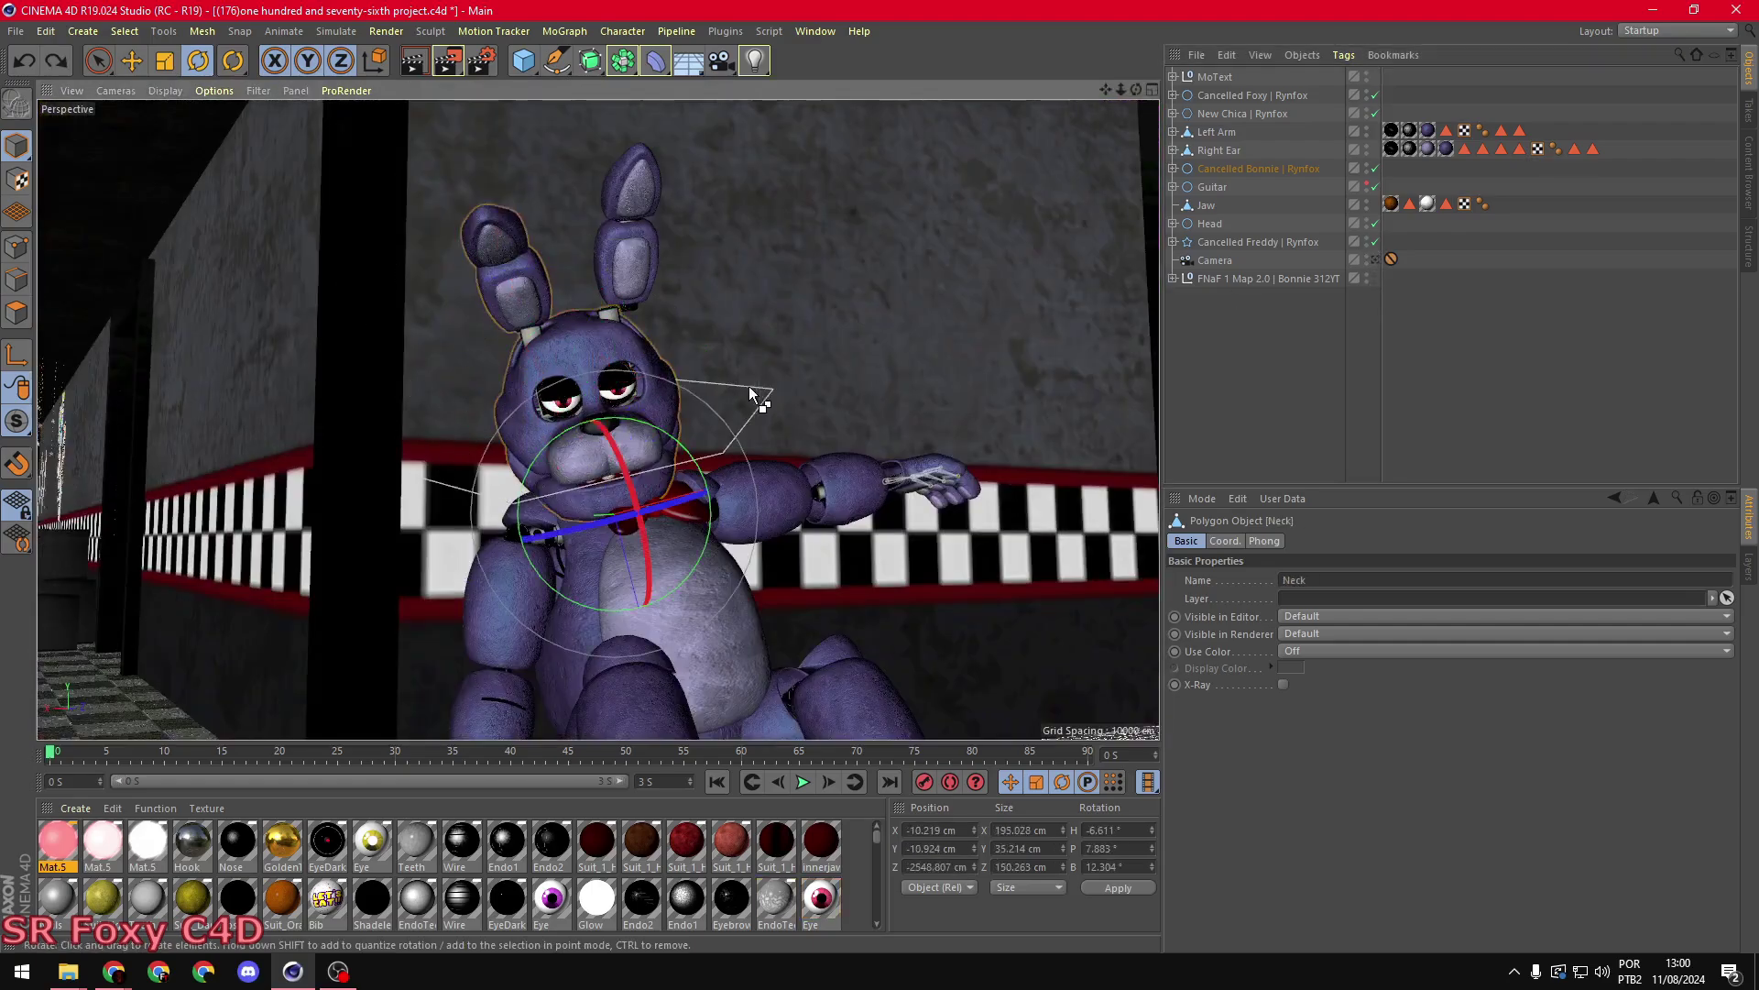
{"action": "key", "text": "s"}
{"action": "left_click", "coordinate": [1241, 280]}
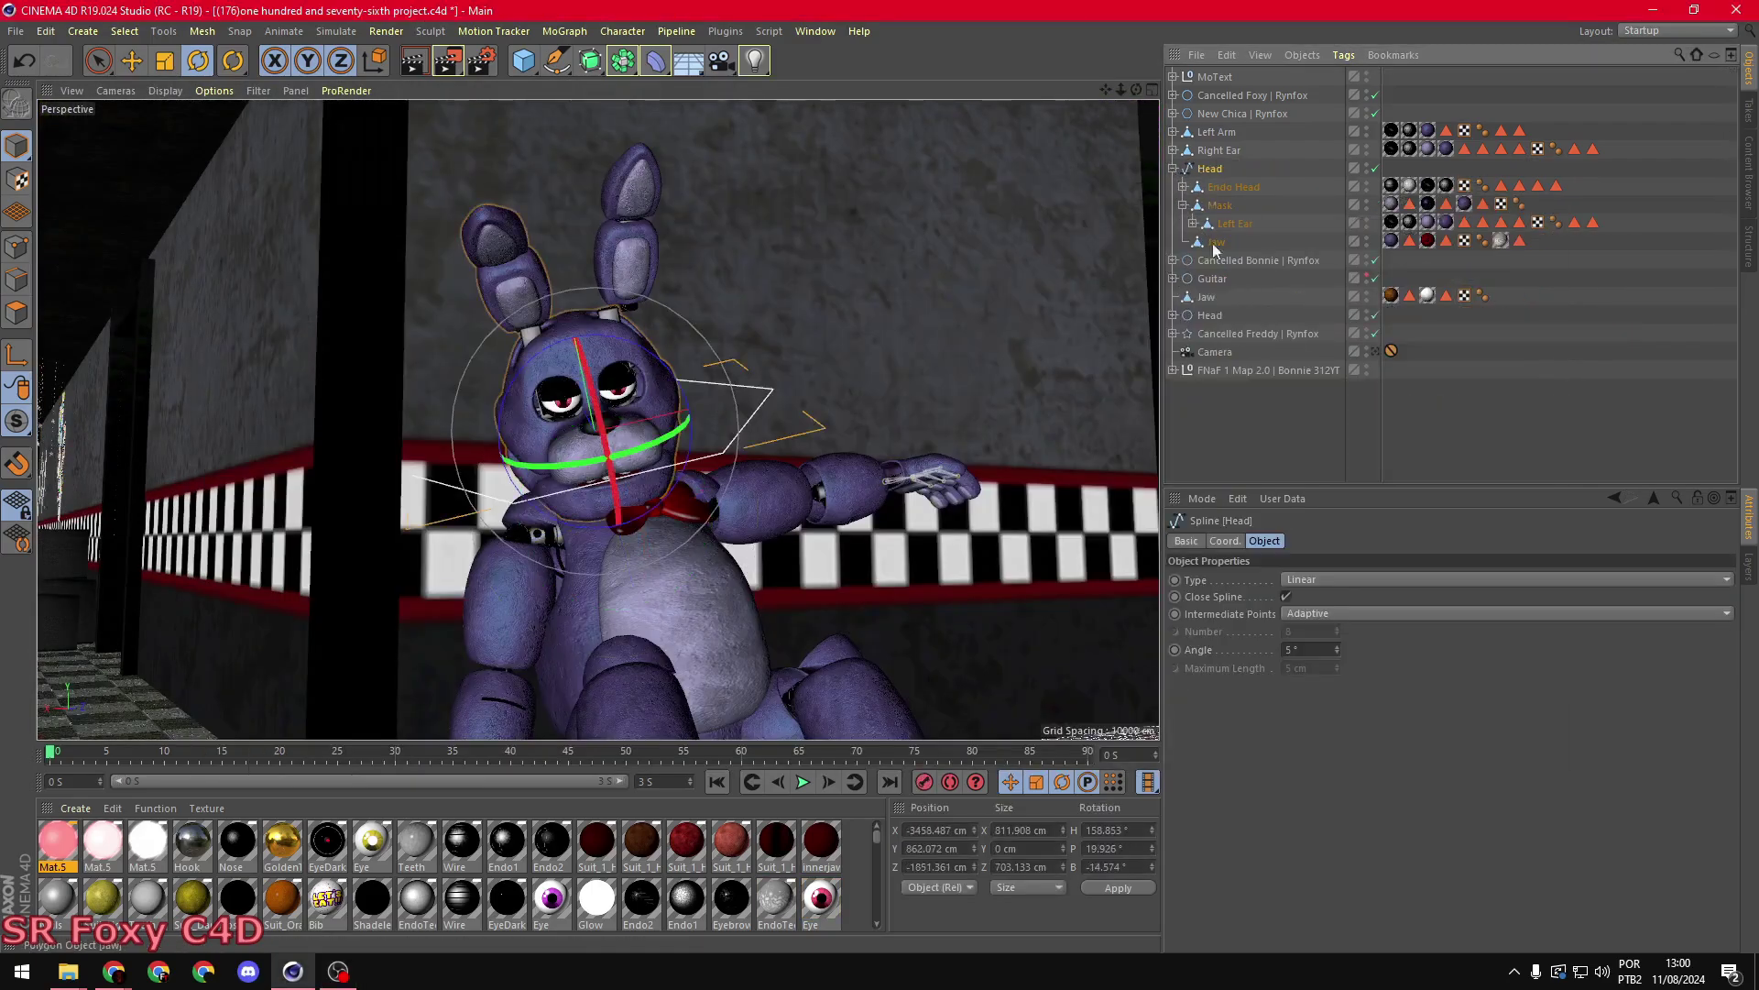
- Move Bonnie's head off his body onto the floor
{"action": "key", "text": "e"}
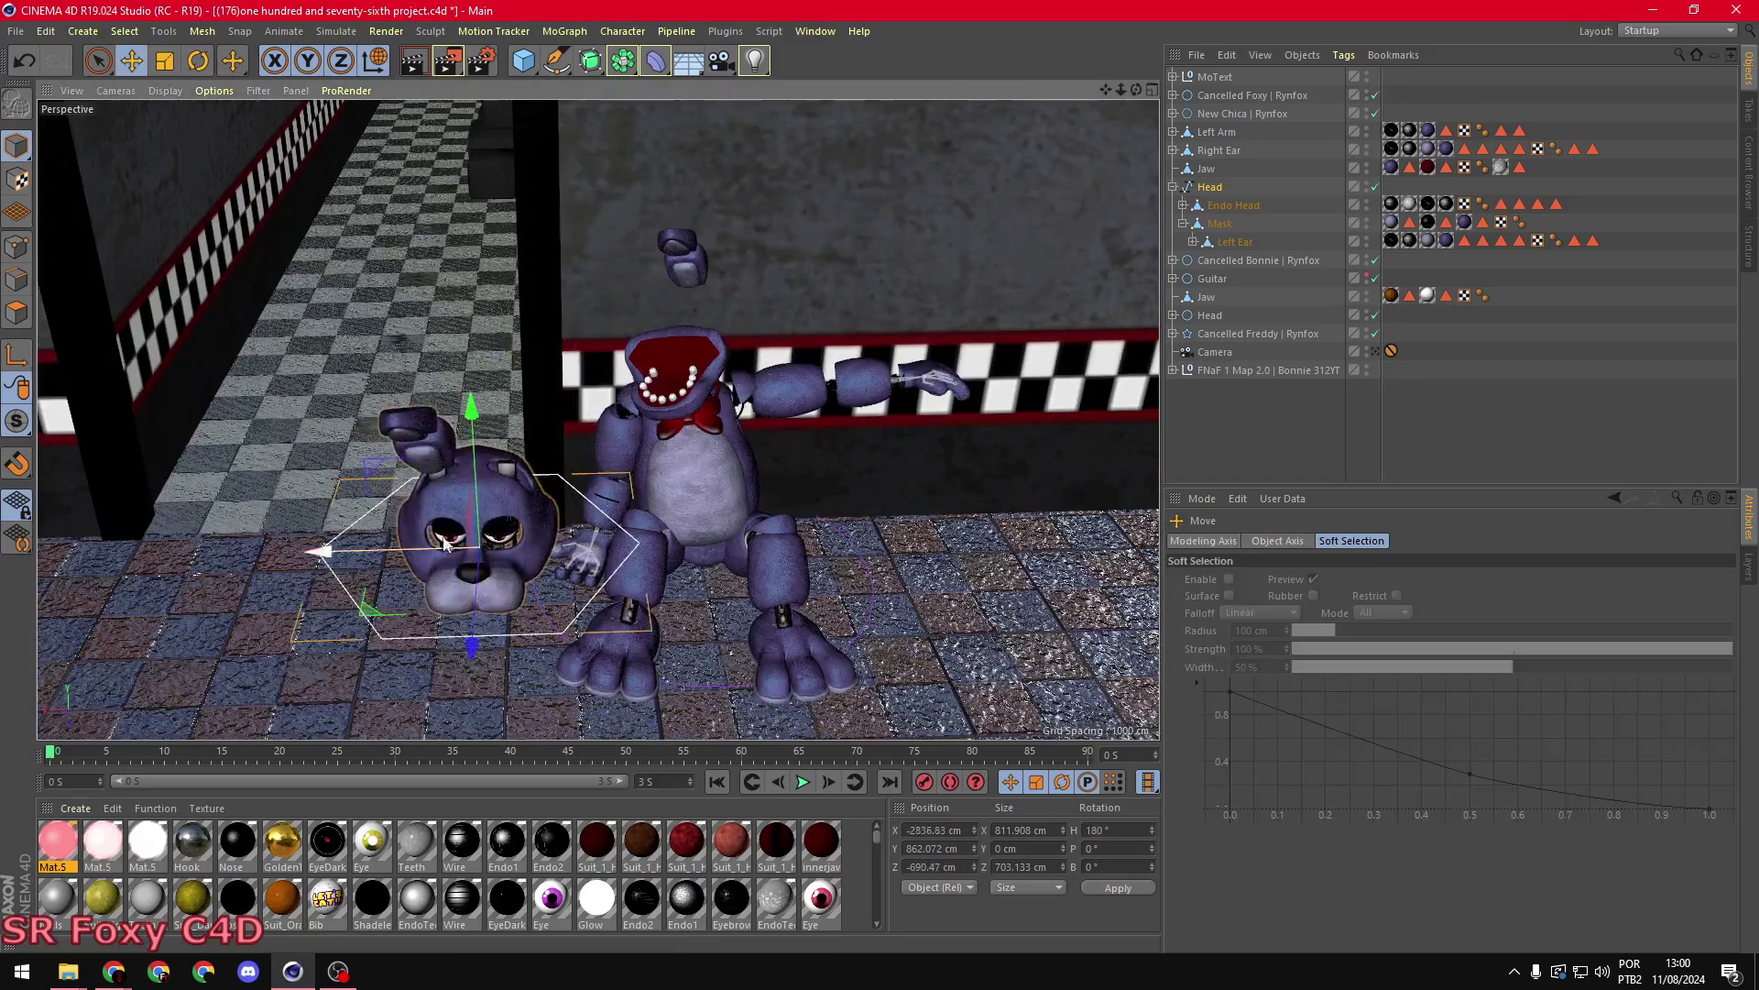
{"action": "mouse_move", "coordinate": [687, 412]}
{"action": "left_mouse_down", "text": "alt"}
{"action": "mouse_move", "coordinate": [609, 676]}
{"action": "mouse_move", "coordinate": [551, 550]}
{"action": "mouse_move", "coordinate": [440, 447]}
{"action": "left_mouse_up", "text": "alt"}
{"action": "key", "text": "r"}
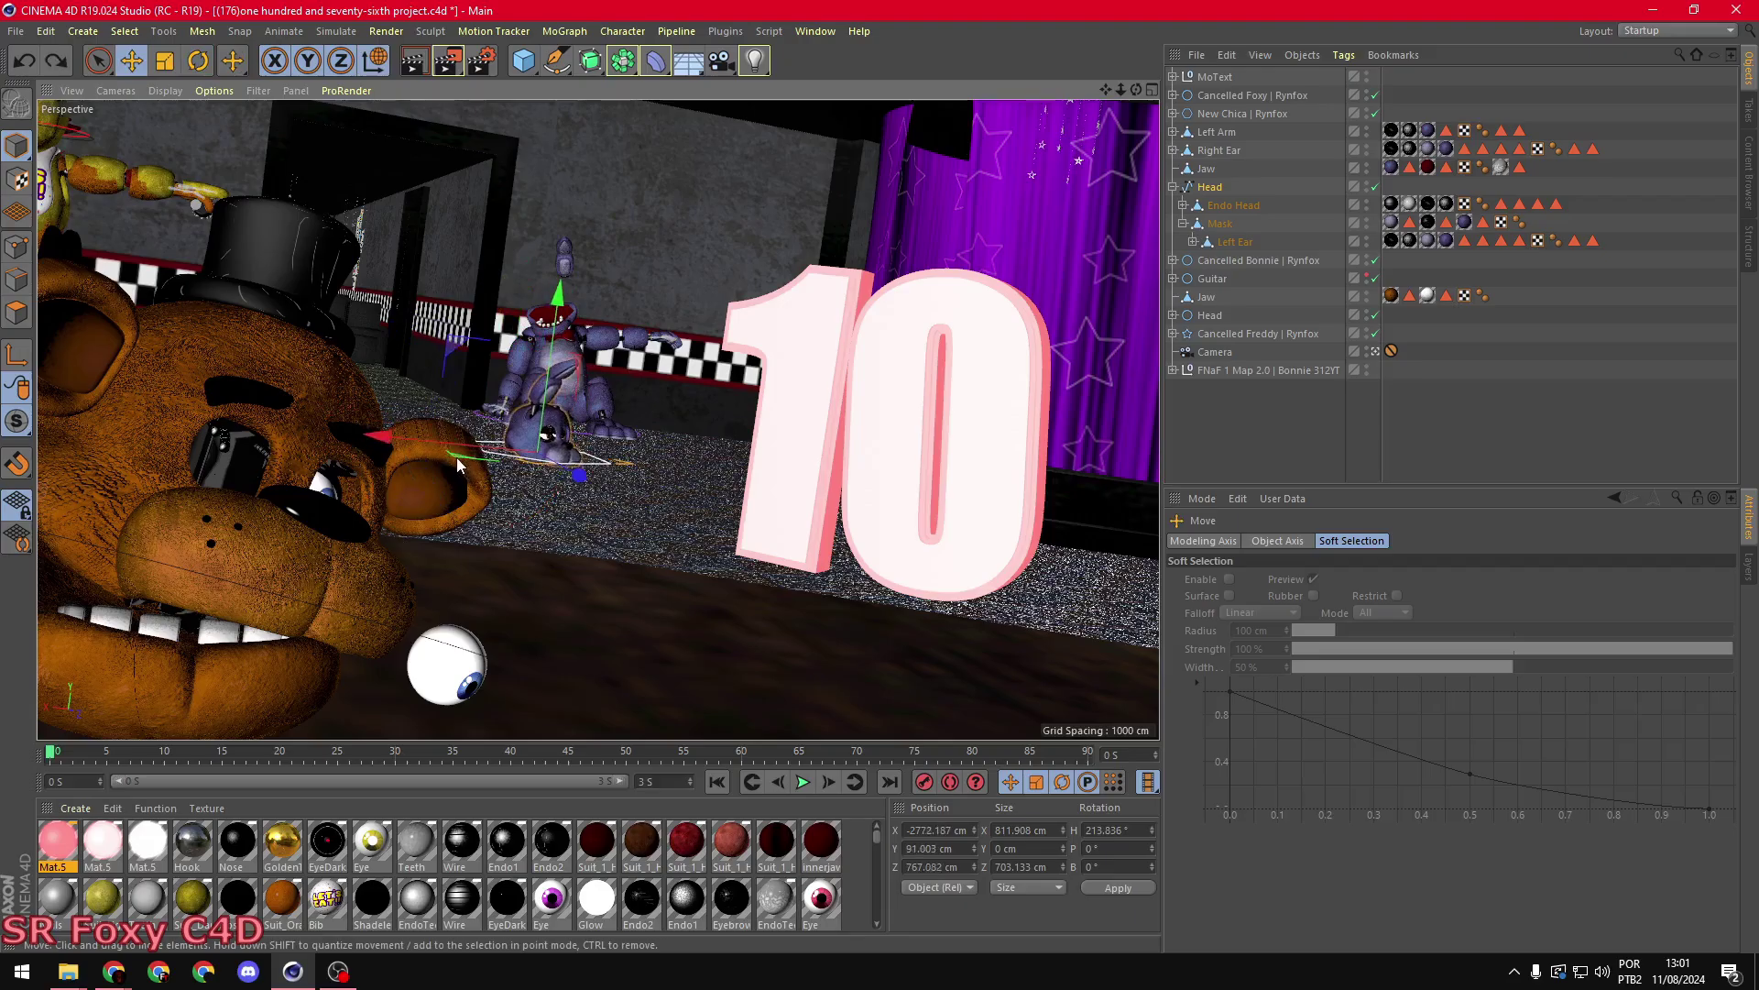
- Tilt the left ear on Bonnie's fallen head
{"action": "key", "text": "r"}
{"action": "left_click", "coordinate": [420, 432]}
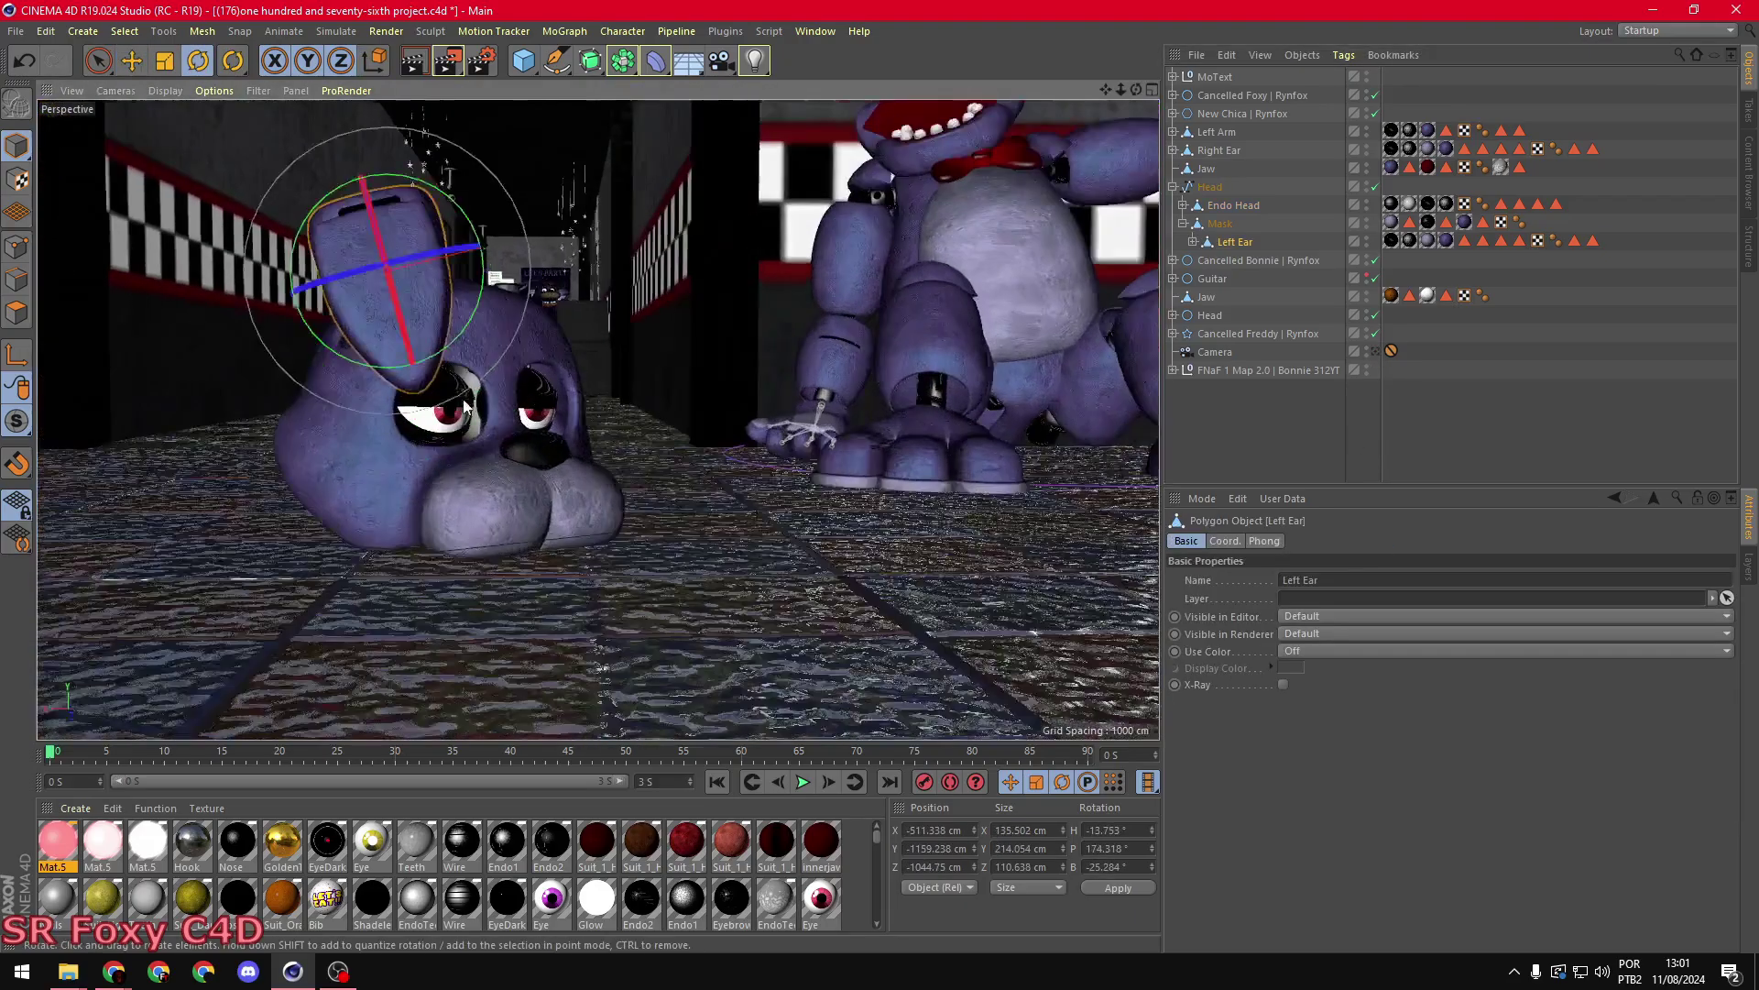
{"action": "left_click", "coordinate": [487, 406]}
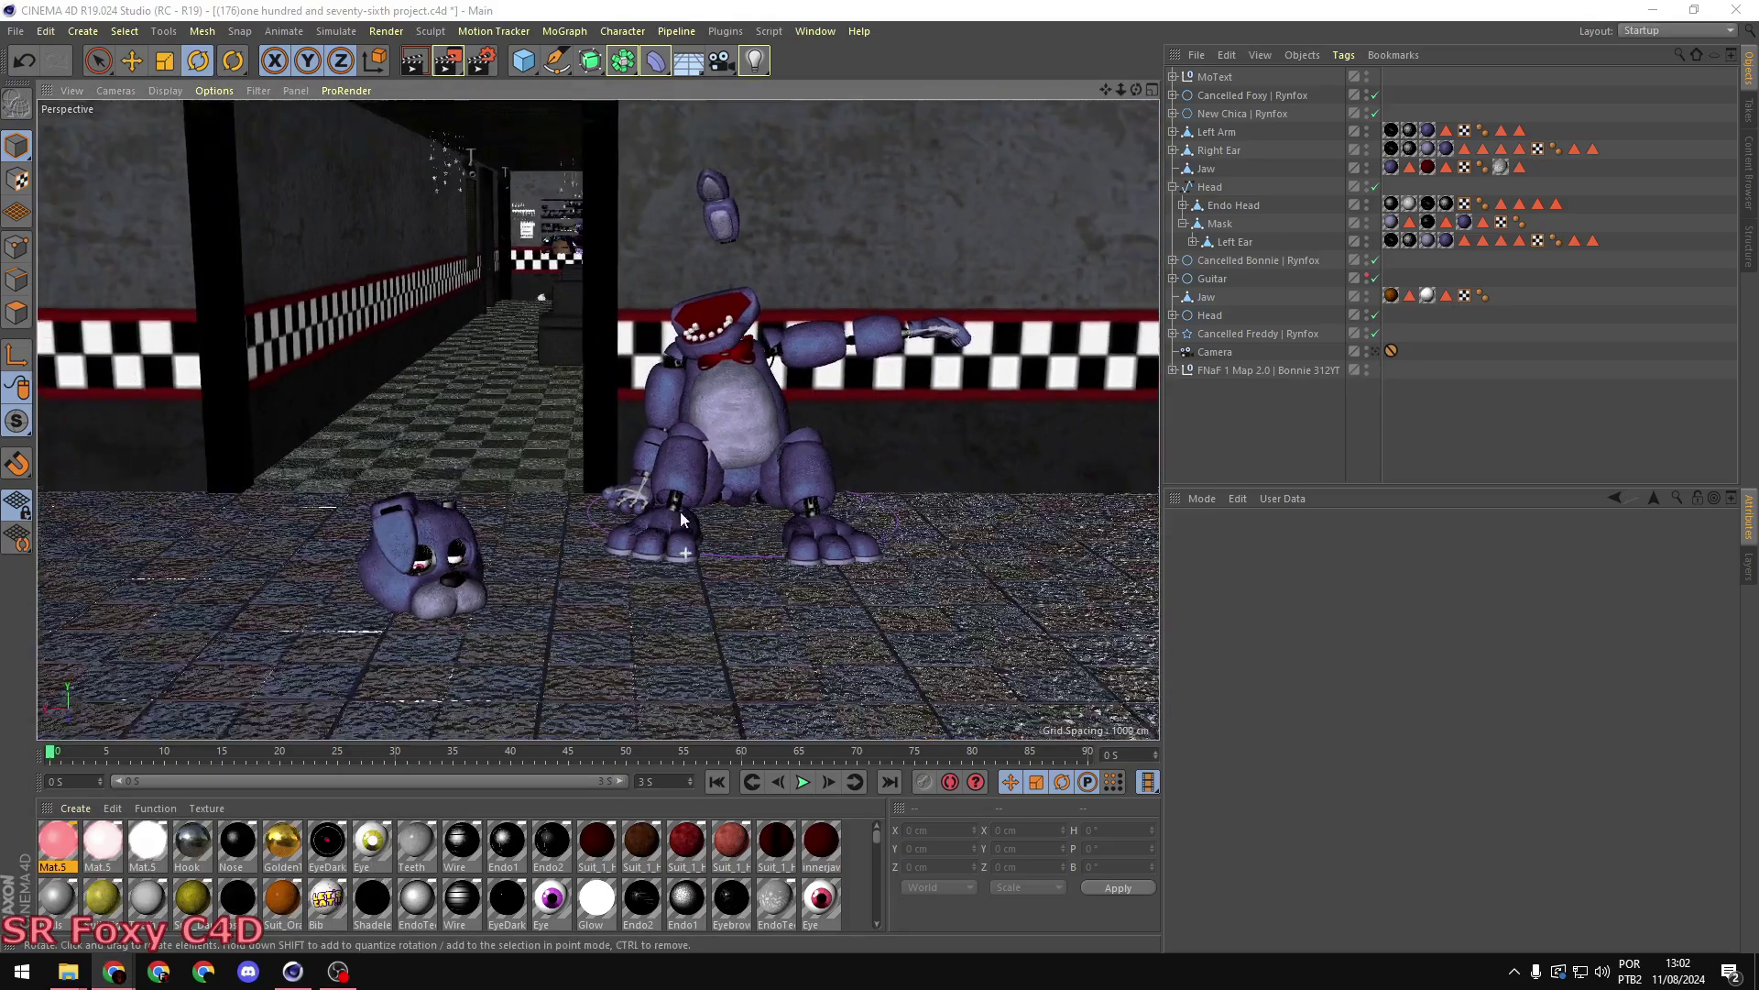
{"action": "left_click_drag", "start_coordinate": [606, 604], "coordinate": [497, 409]}
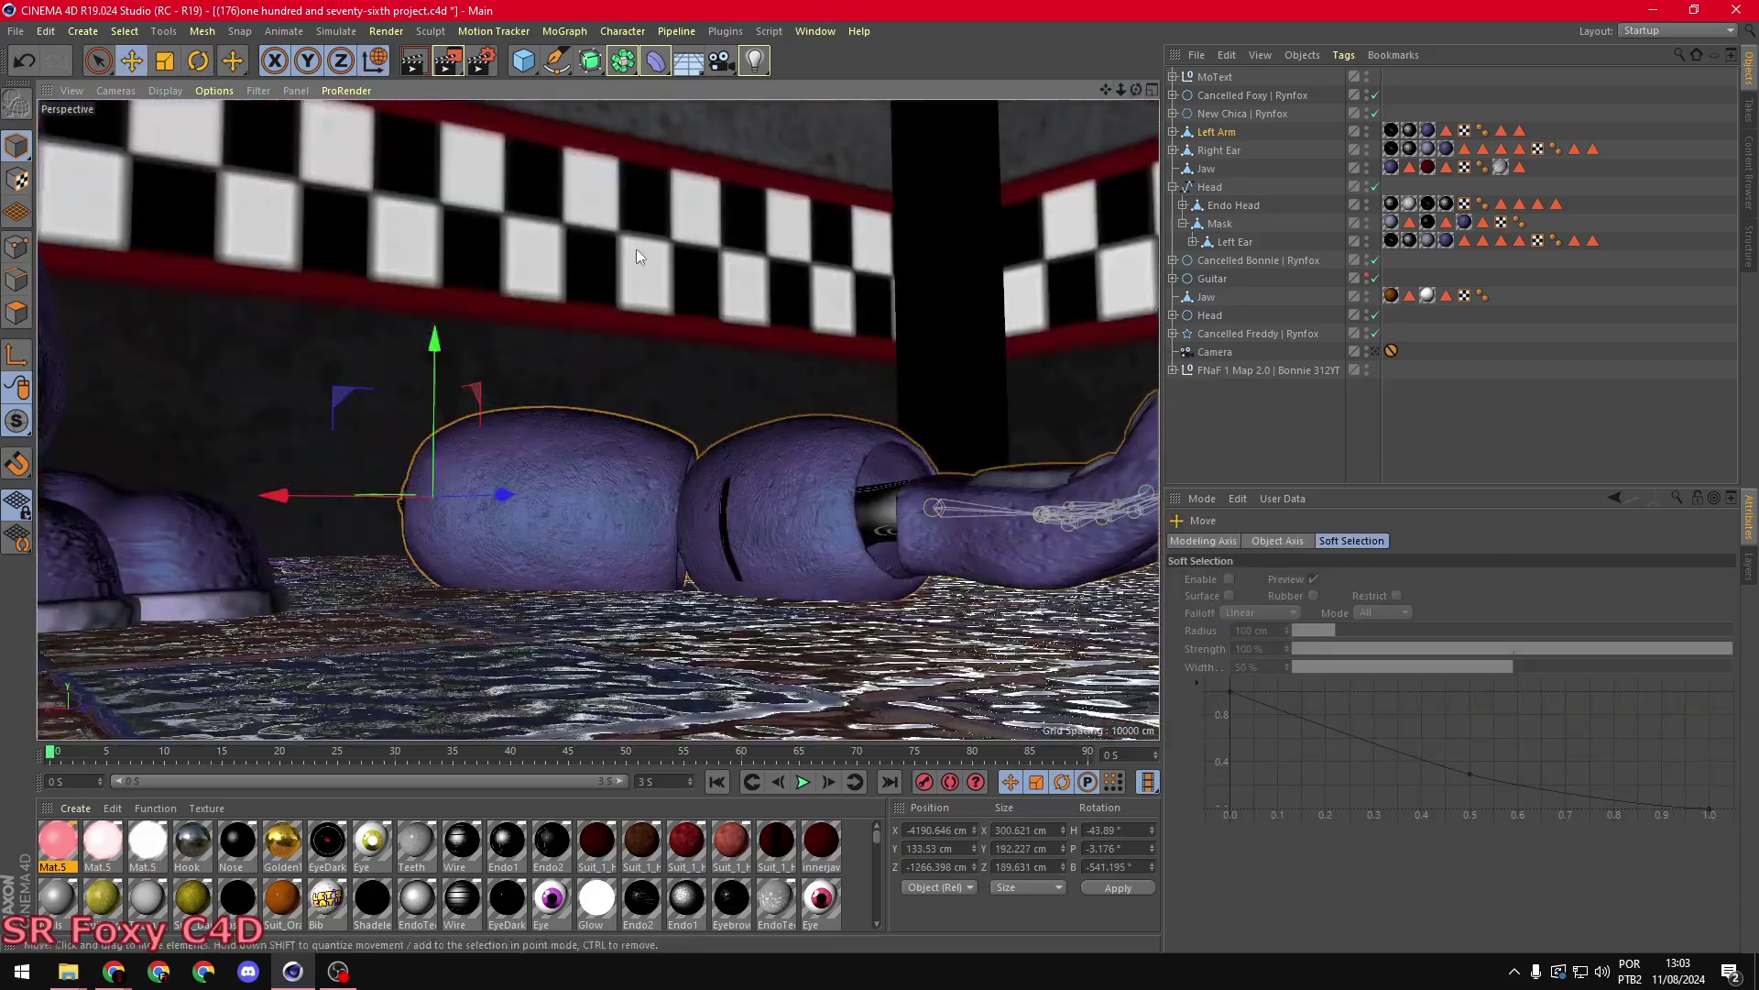
{"action": "left_click", "coordinate": [984, 479]}
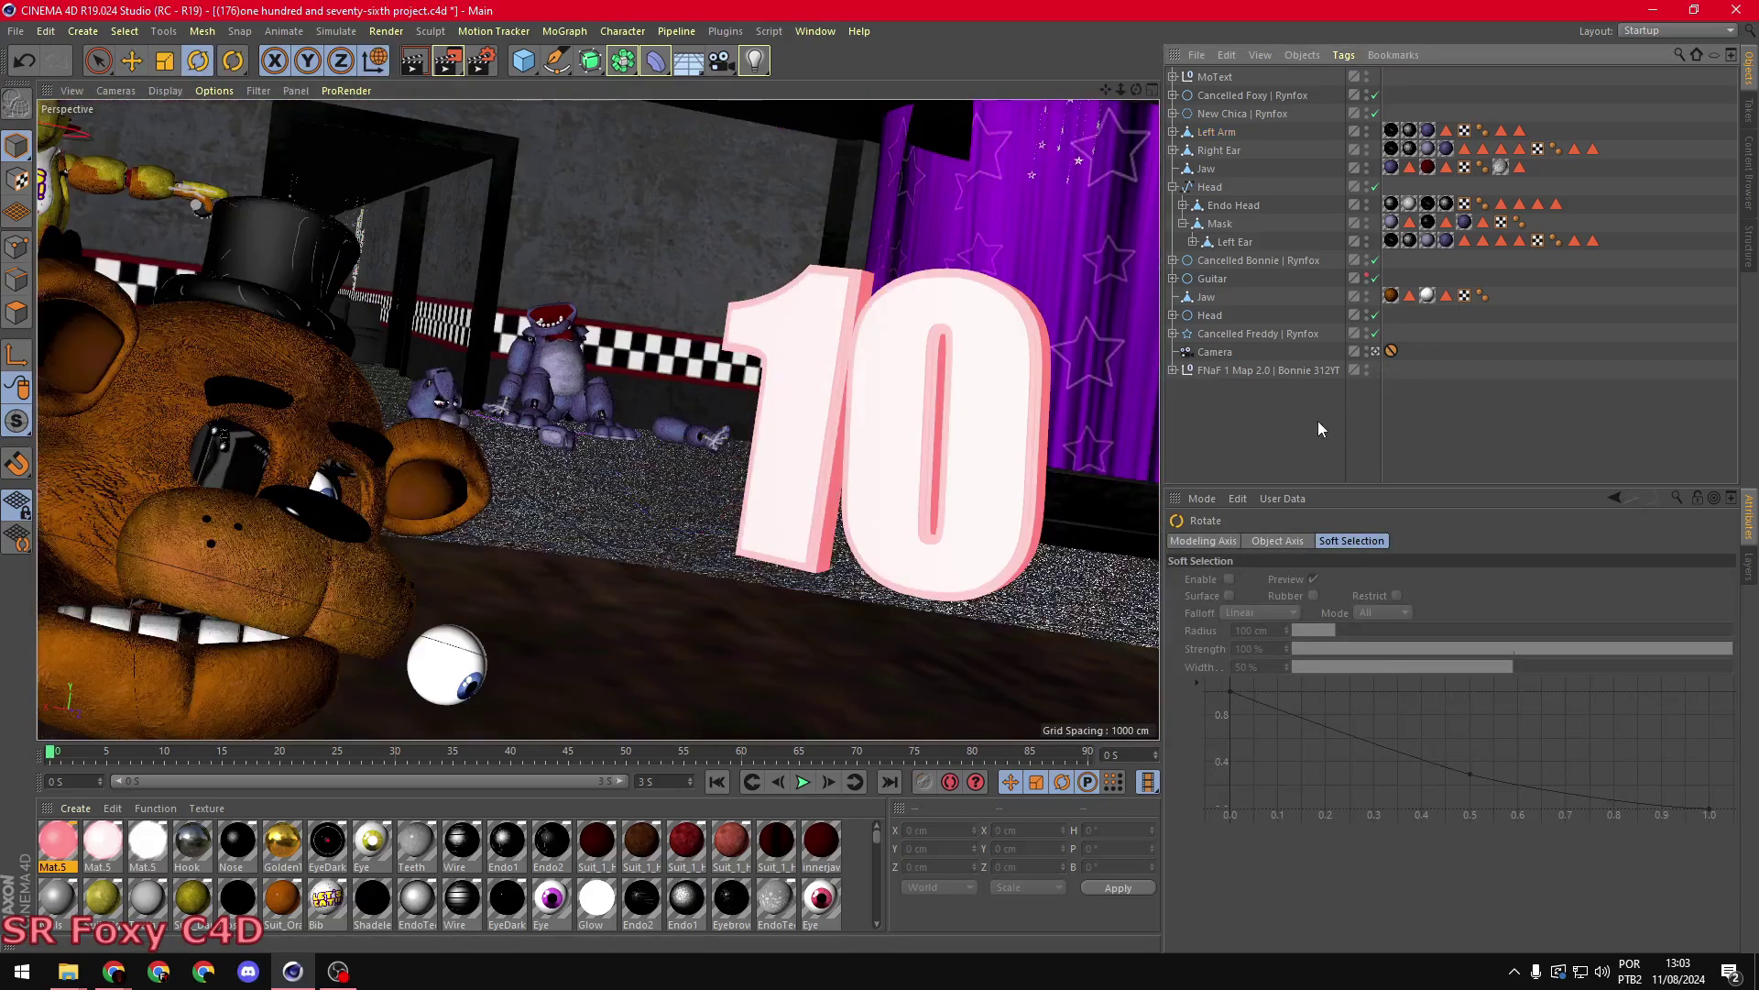
- View through the scene camera and undo the stray edits
{"action": "left_click", "coordinate": [1373, 275]}
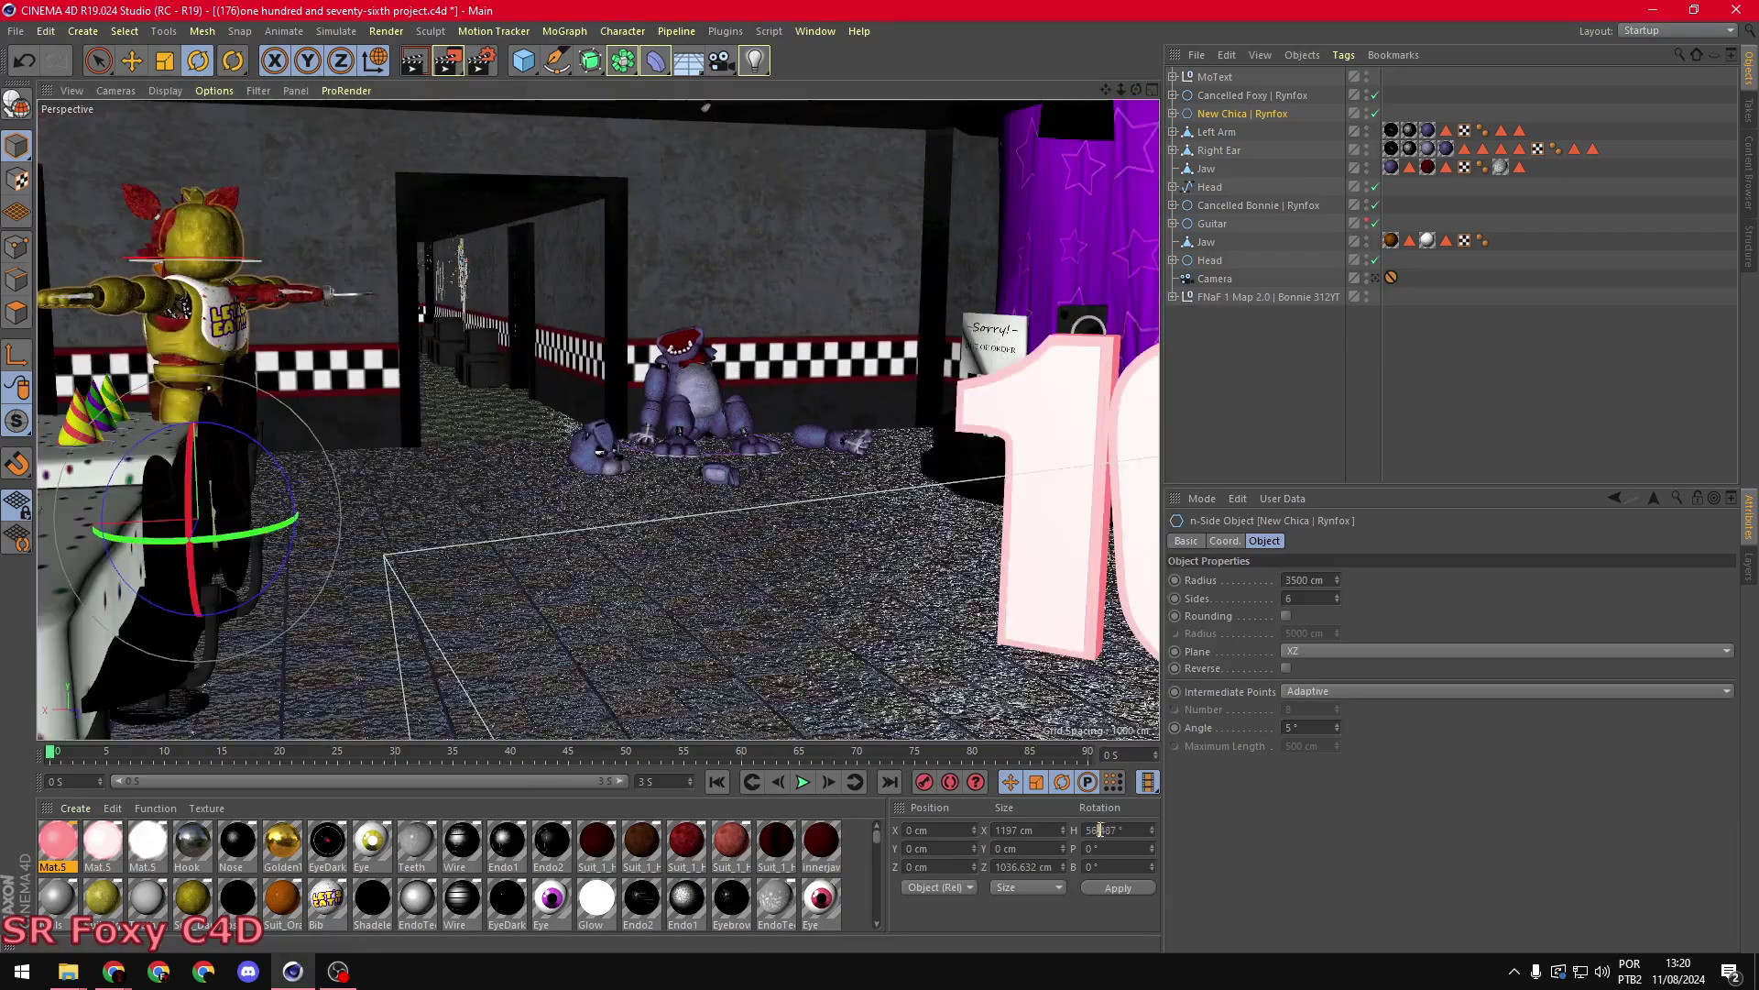
{"action": "key", "text": "ctrl+z"}
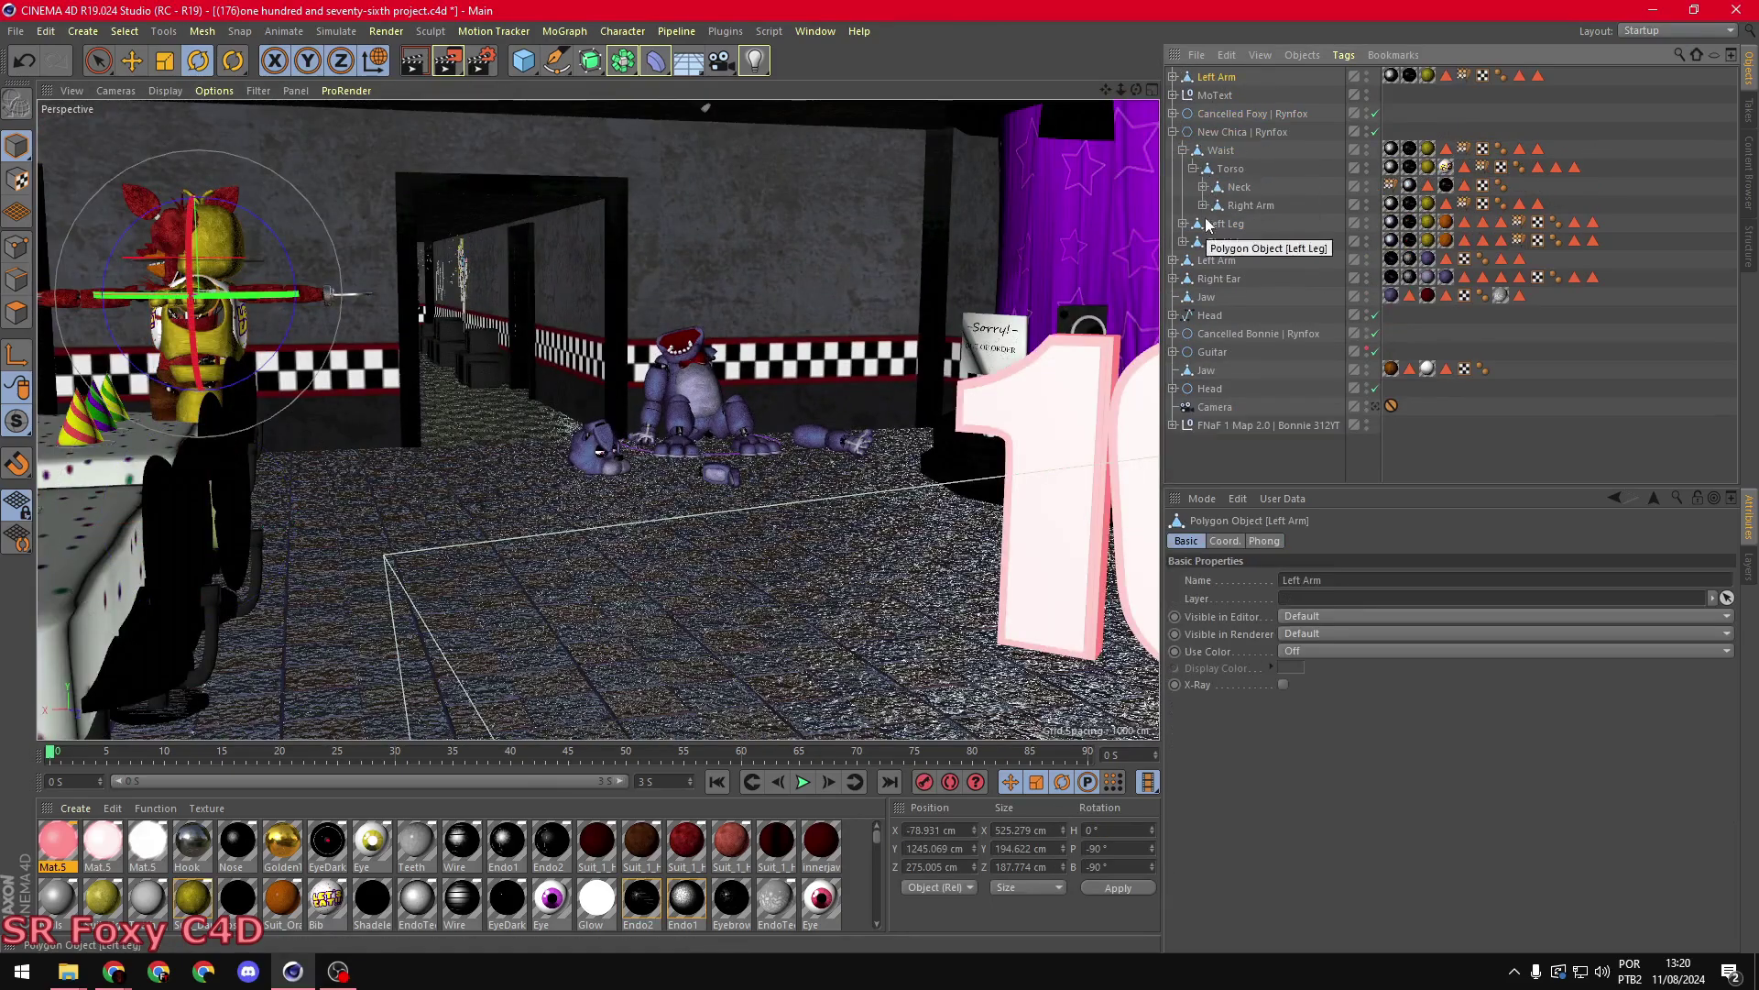
{"action": "key", "text": "ctrl+z"}
{"action": "key", "text": "ctrl+z"}
{"action": "key", "text": "ctrl+z"}
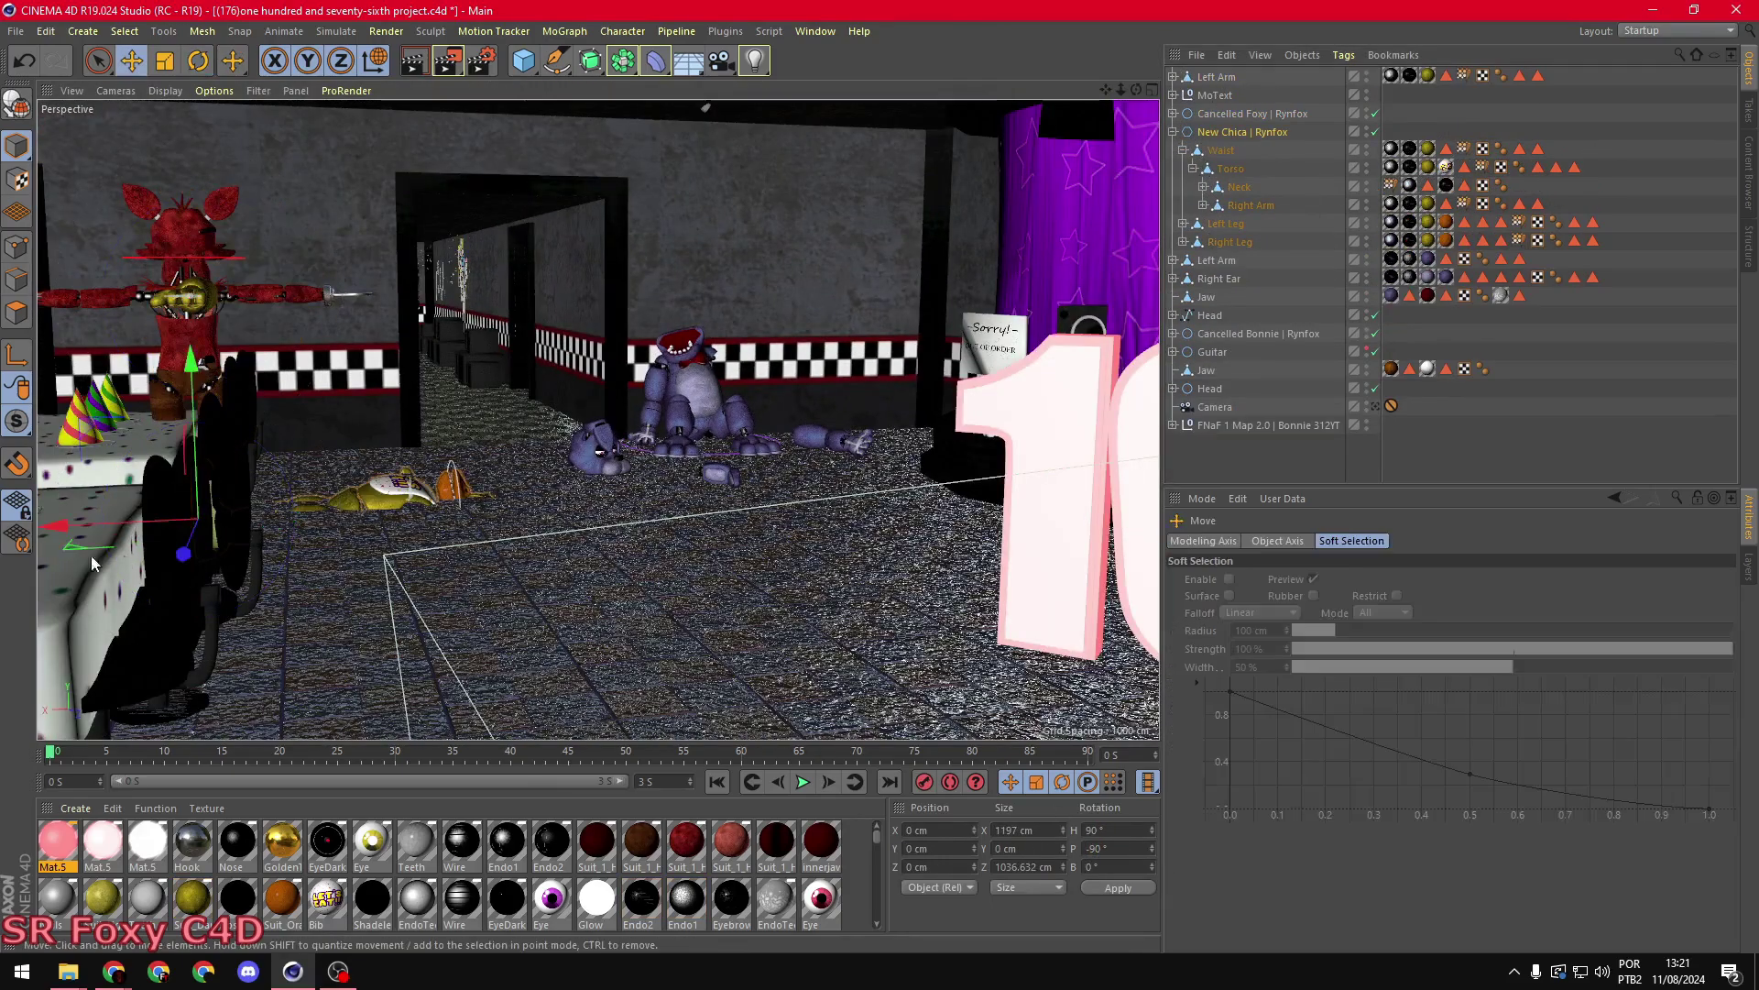
{"action": "key", "text": "ctrl+z"}
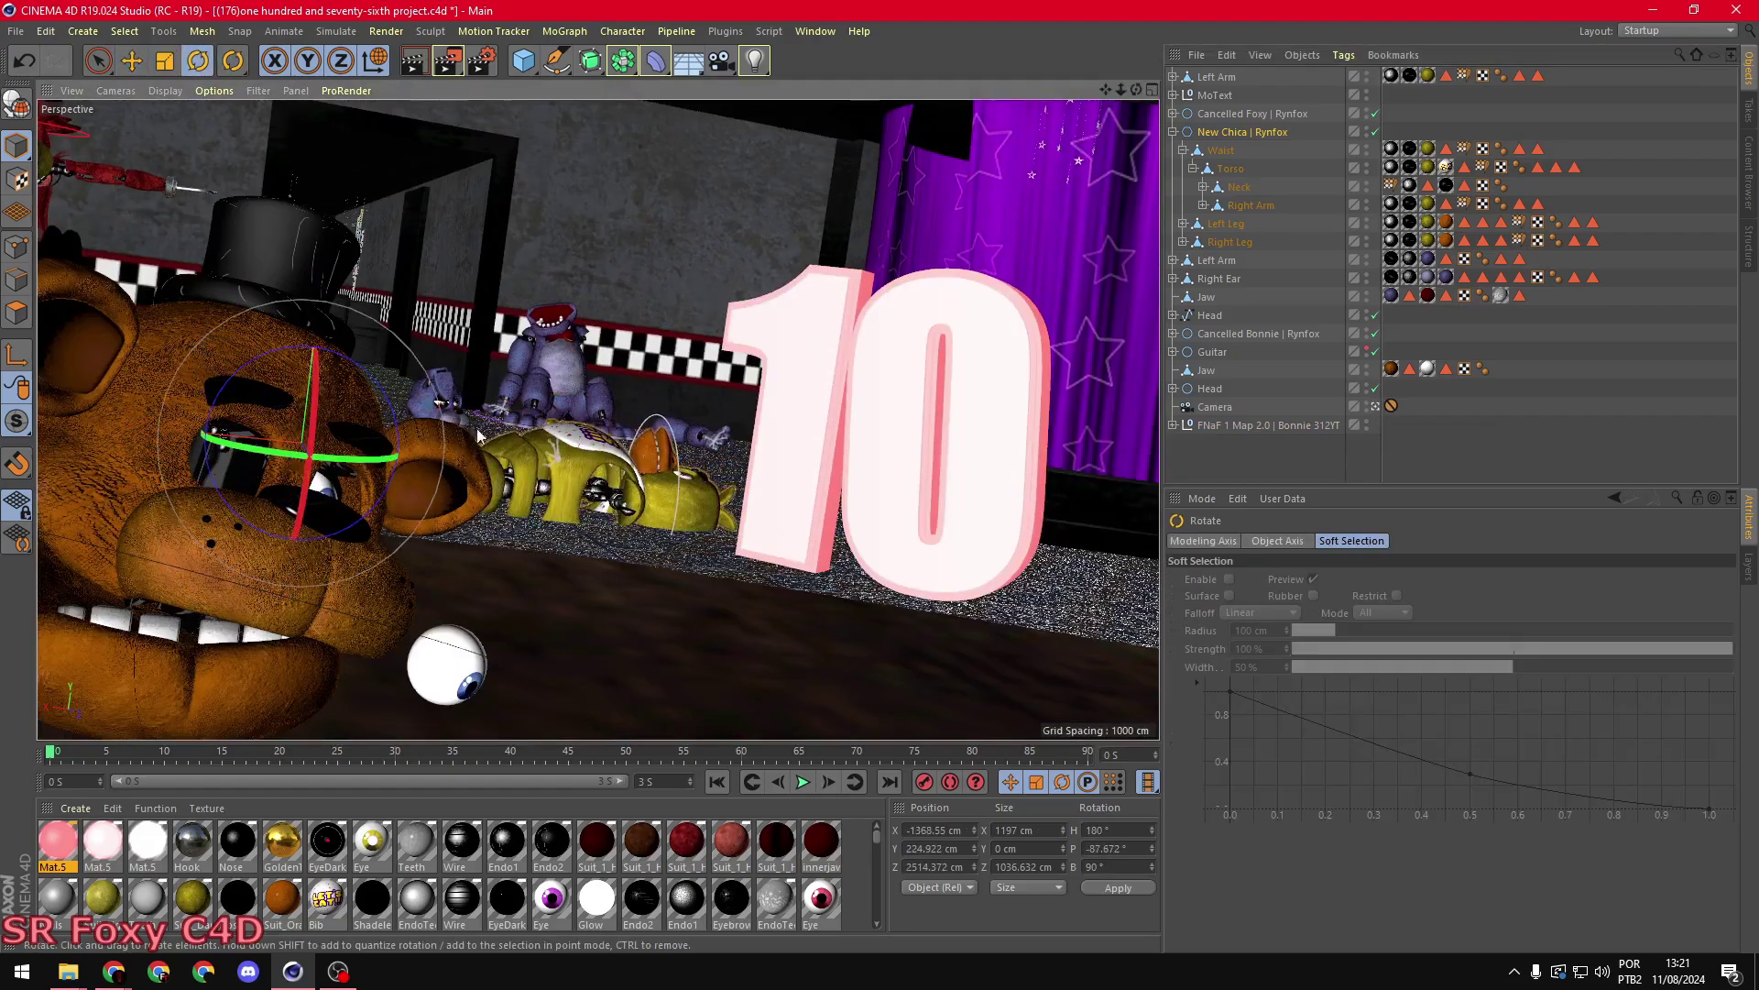
- Turn Chica's head toward the camera and separate it into its own object
{"action": "left_click", "coordinate": [605, 474]}
{"action": "key", "text": "r"}
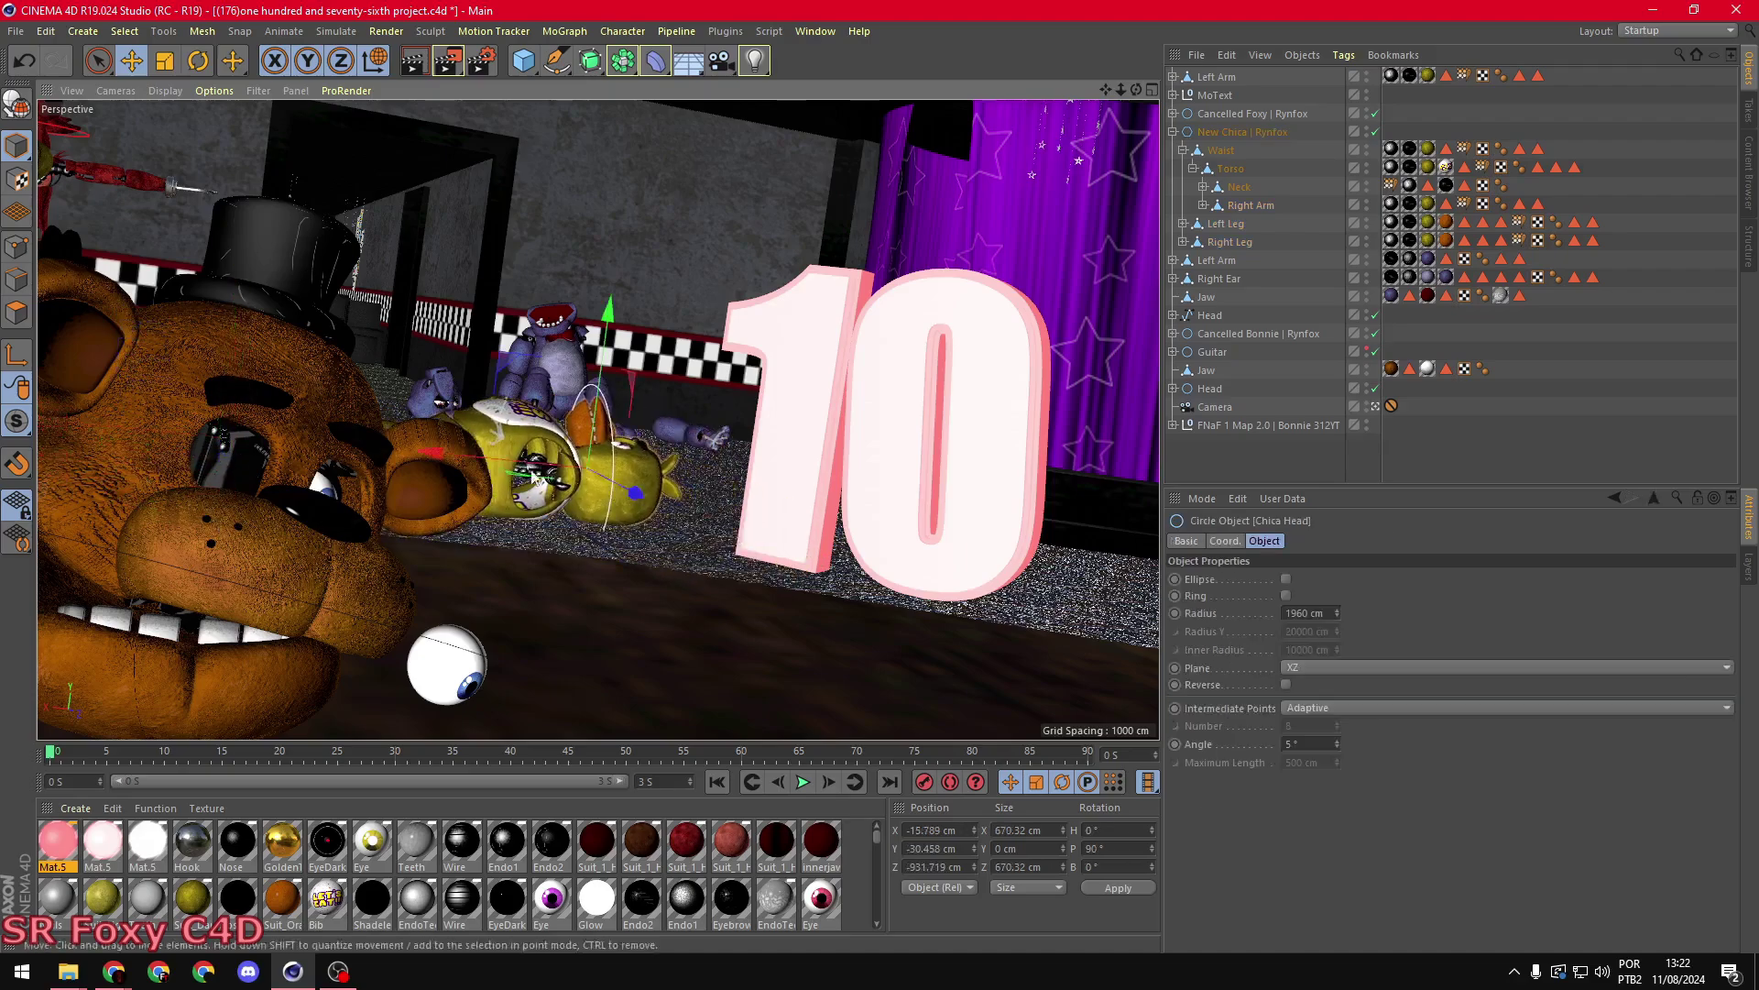
{"action": "left_click_drag", "start_coordinate": [619, 468], "coordinate": [601, 506]}
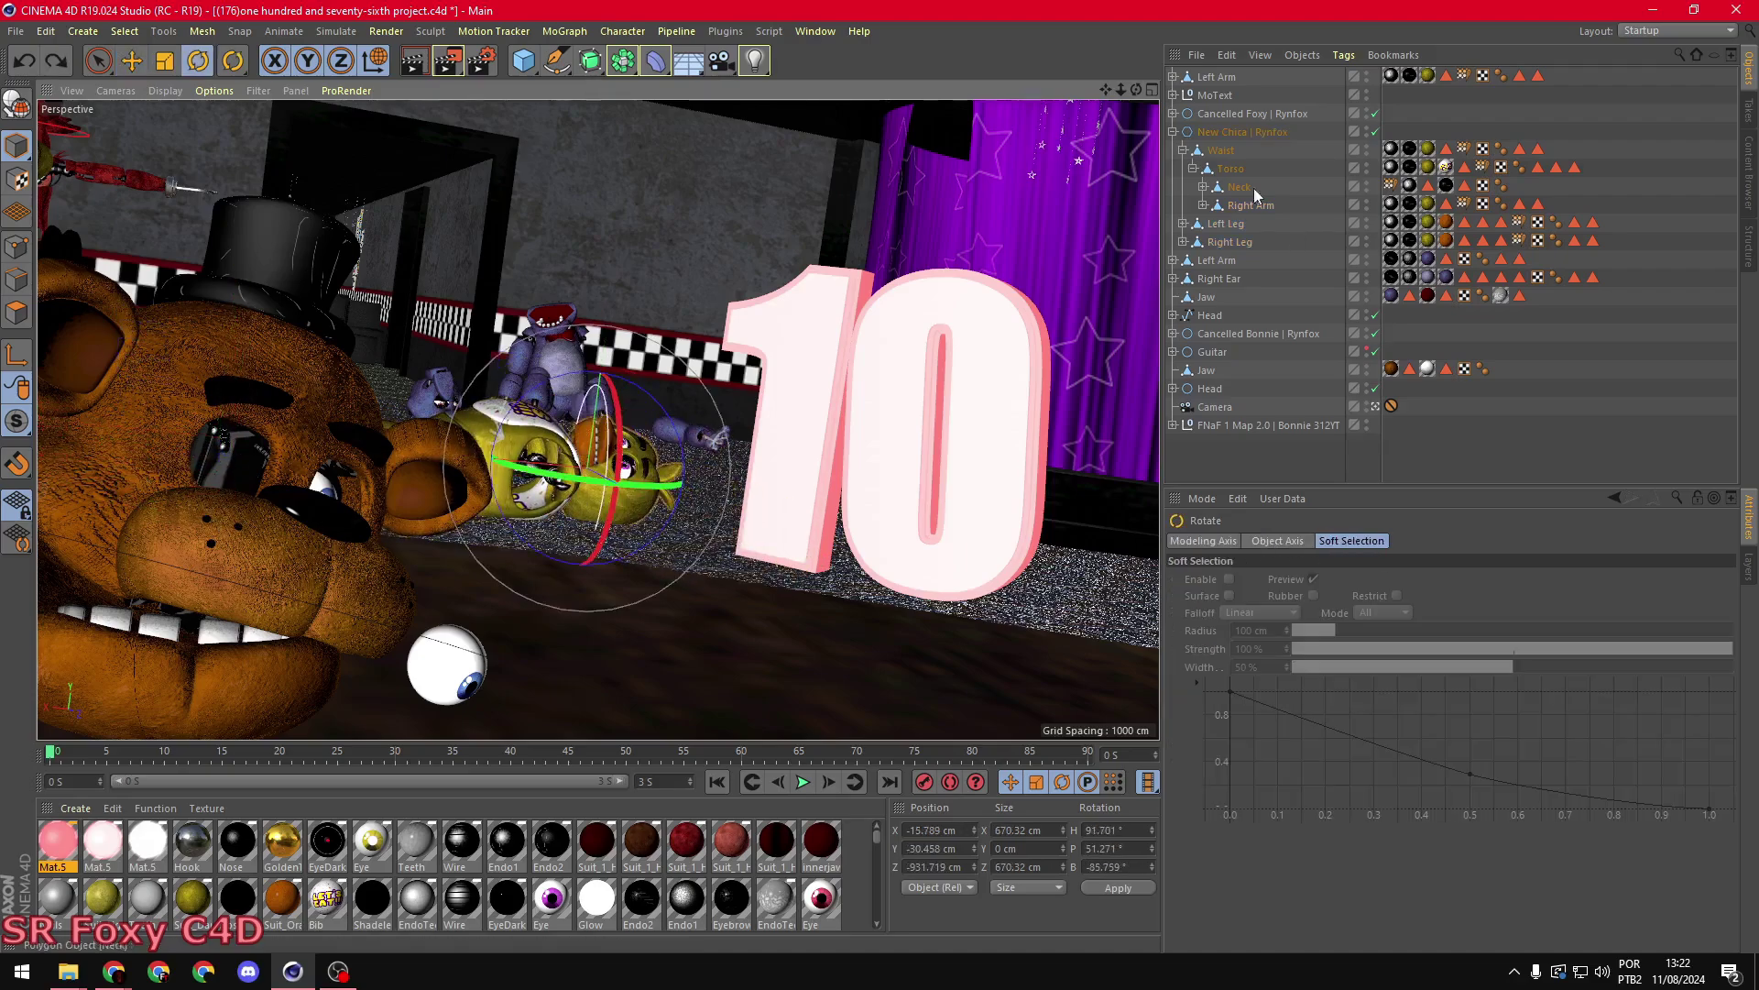
{"action": "key", "text": "ctrl+z"}
{"action": "key", "text": "ctrl+z"}
{"action": "key", "text": "e"}
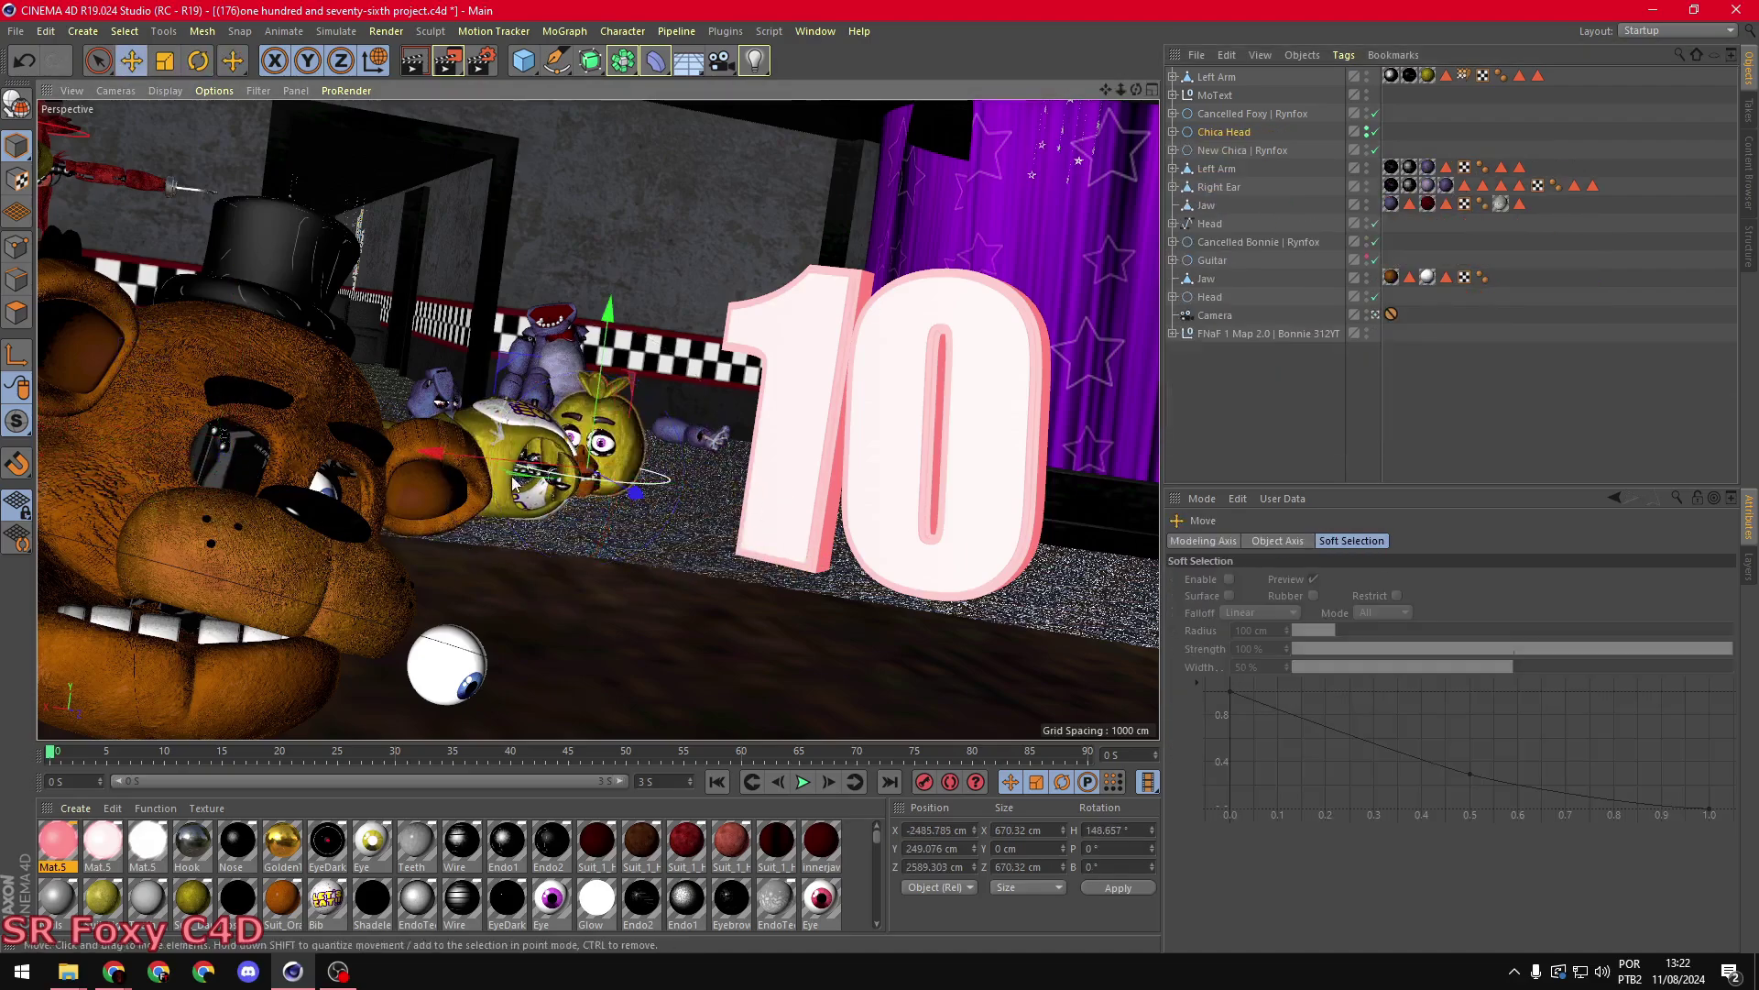
- Select Chica's jaw and torso to rotate them onto the floor
{"action": "left_click", "coordinate": [633, 484]}
{"action": "key", "text": "r"}
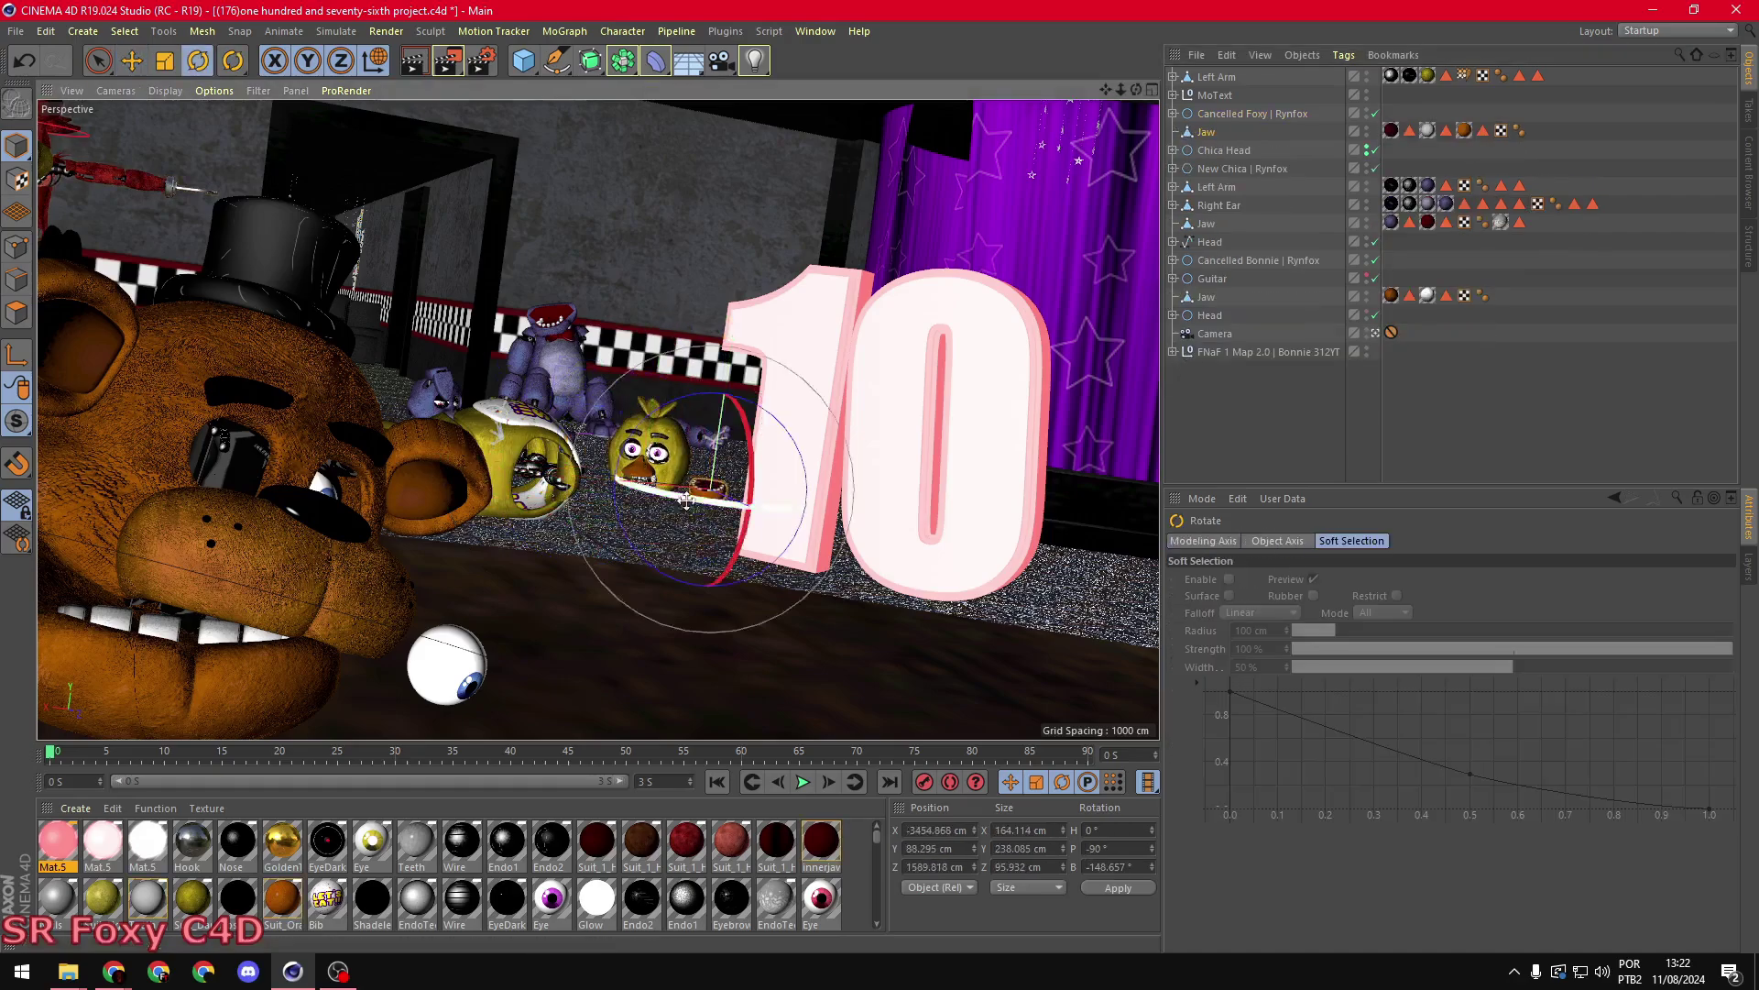
{"action": "left_click", "coordinate": [549, 472]}
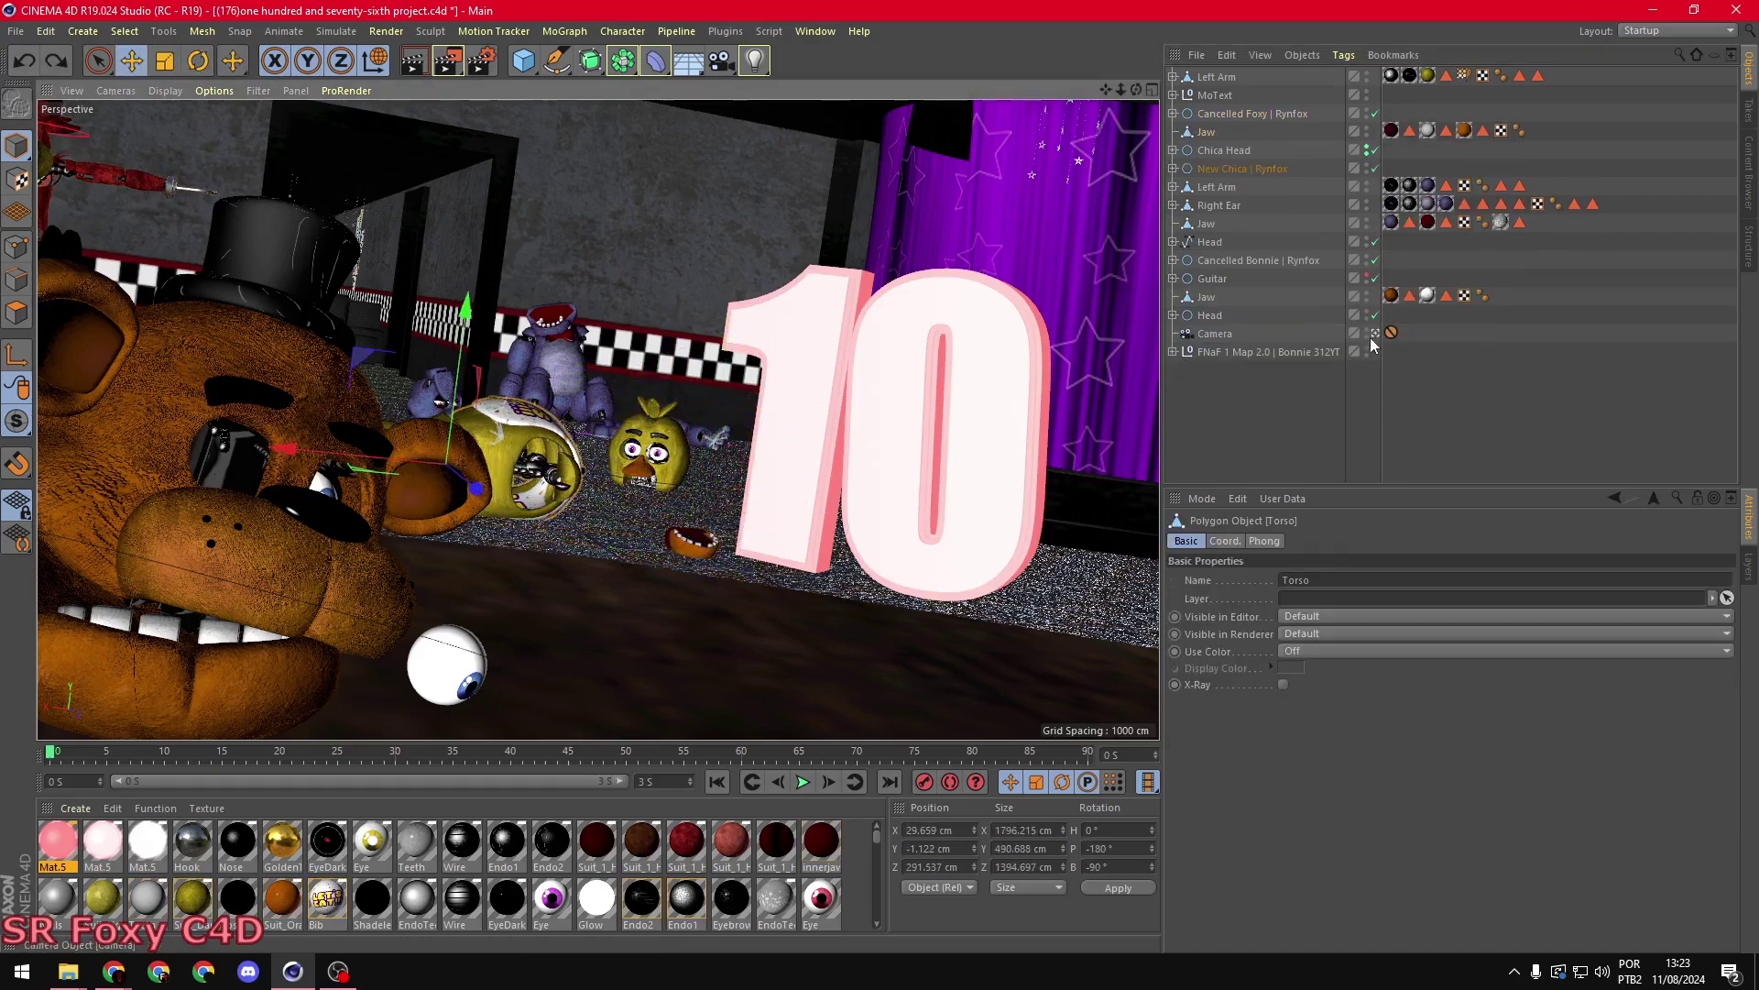
{"action": "key", "text": "r"}
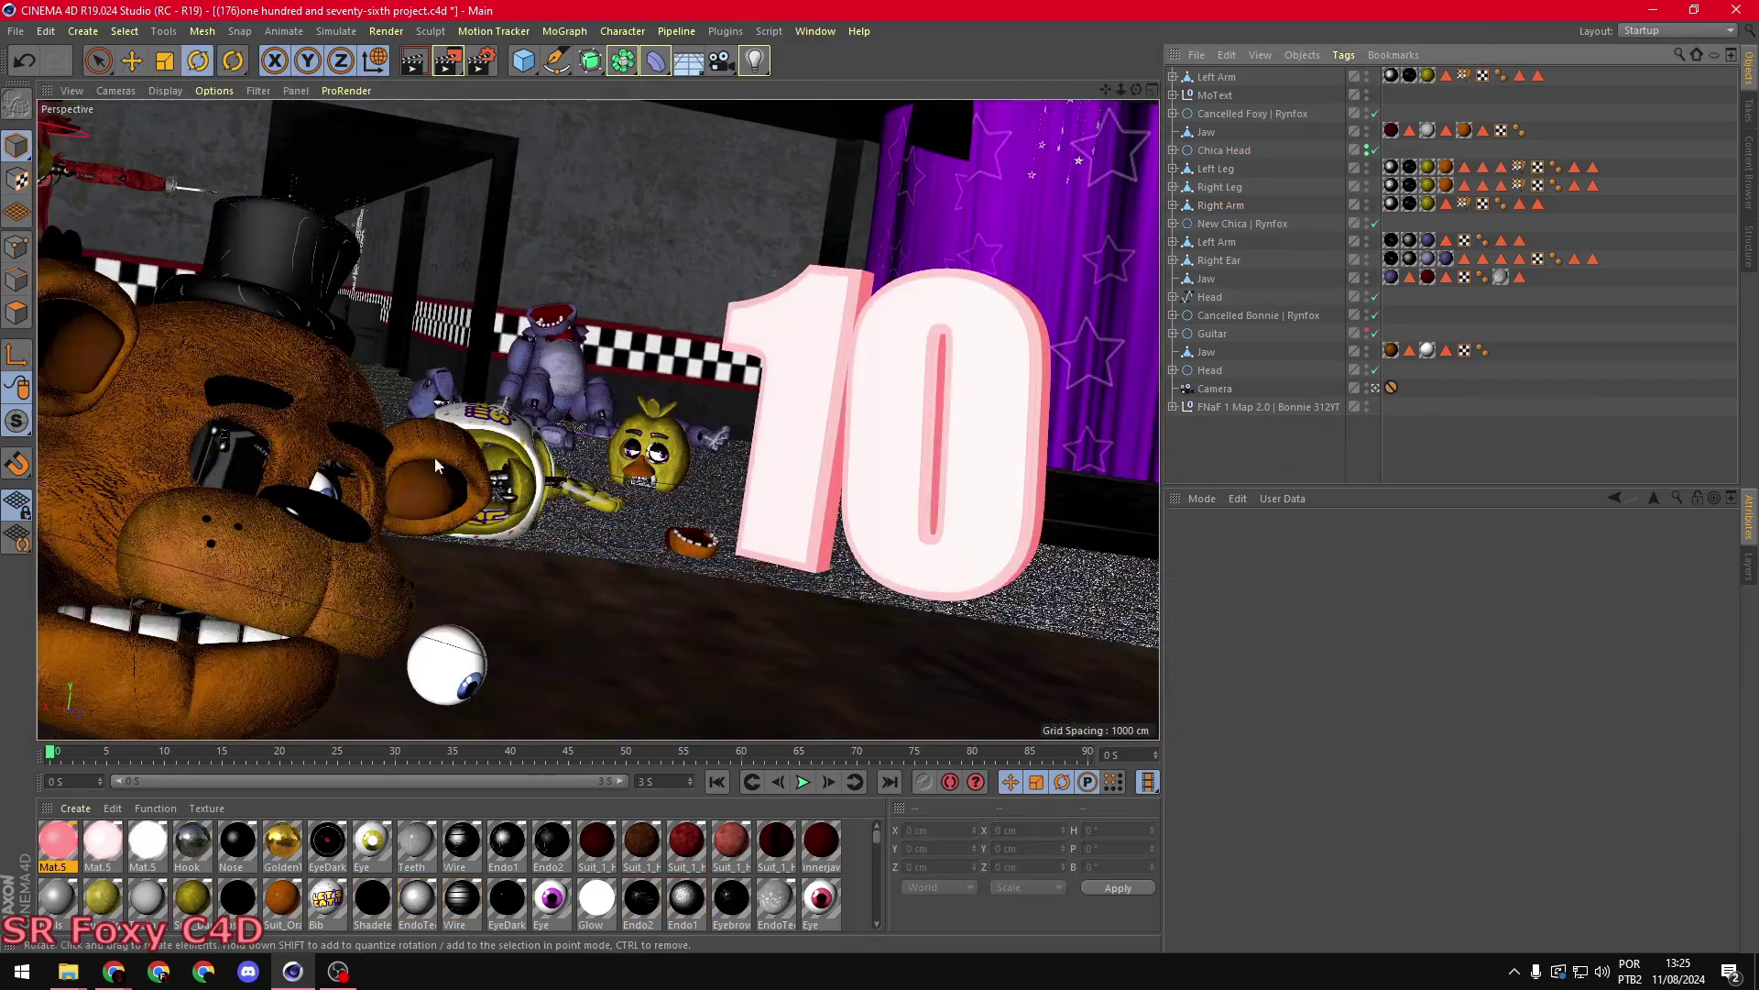
- Select Cancelled Foxy, tip his body over and swing his legs upward
{"action": "left_click", "coordinate": [1179, 115]}
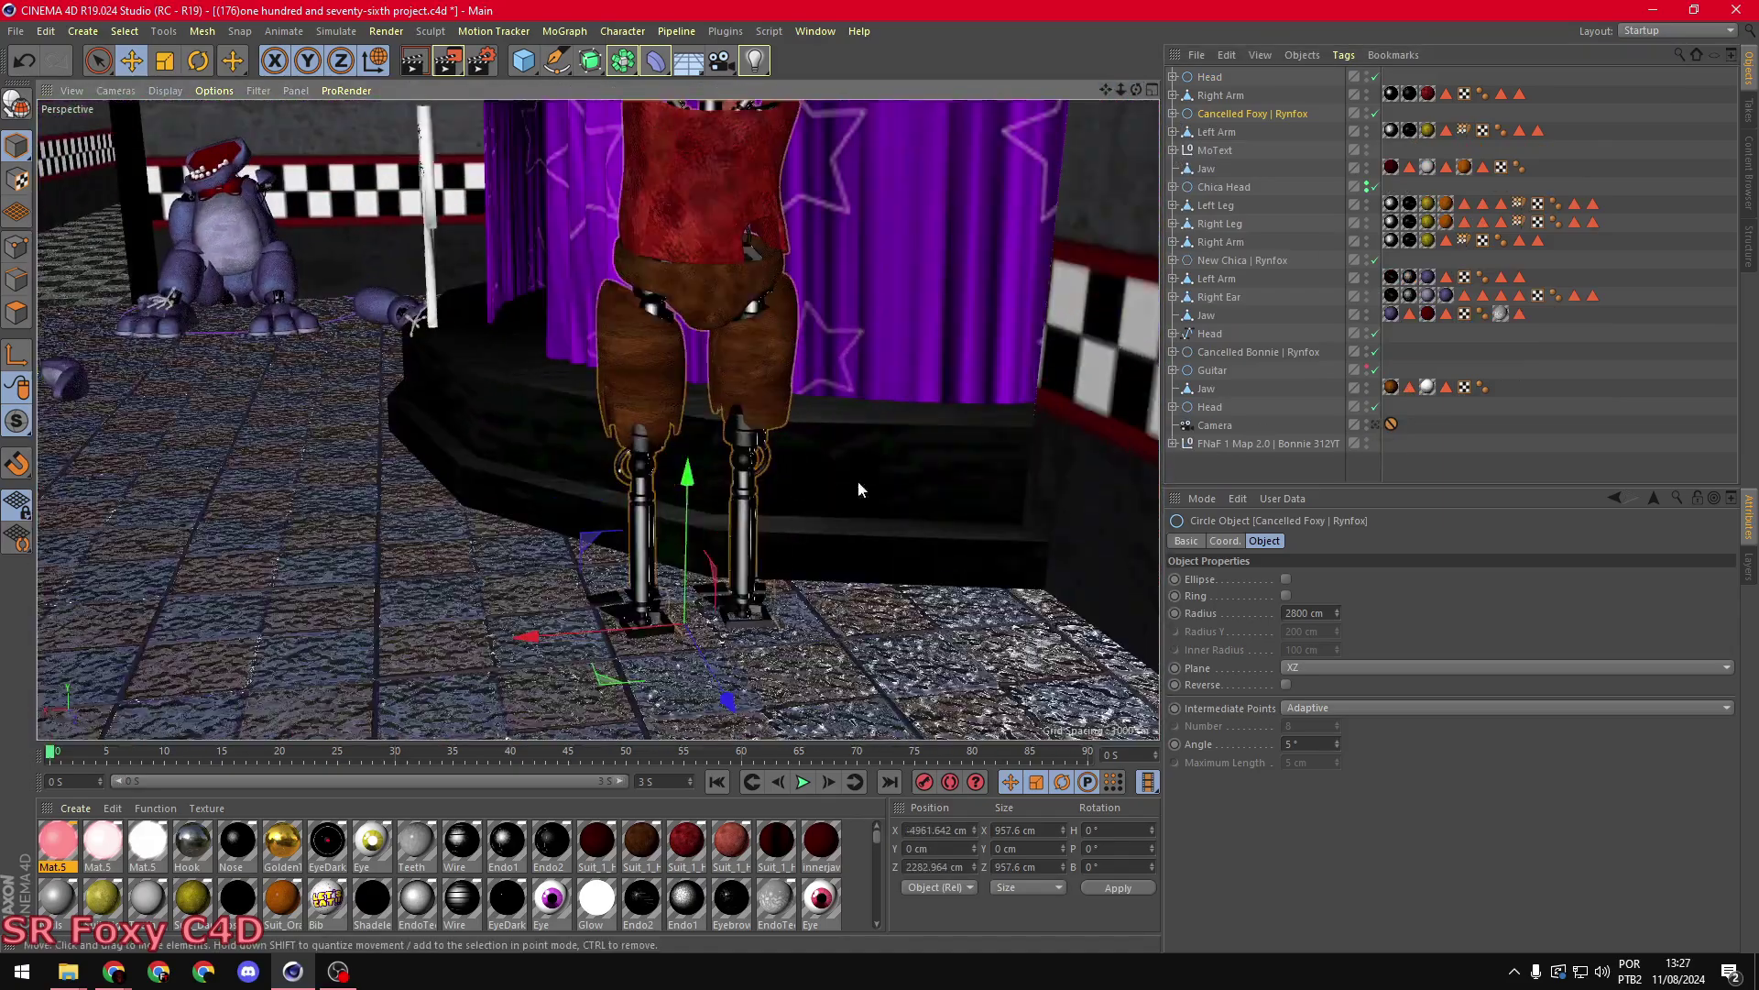
{"action": "left_click_drag", "start_coordinate": [857, 479], "coordinate": [1018, 462]}
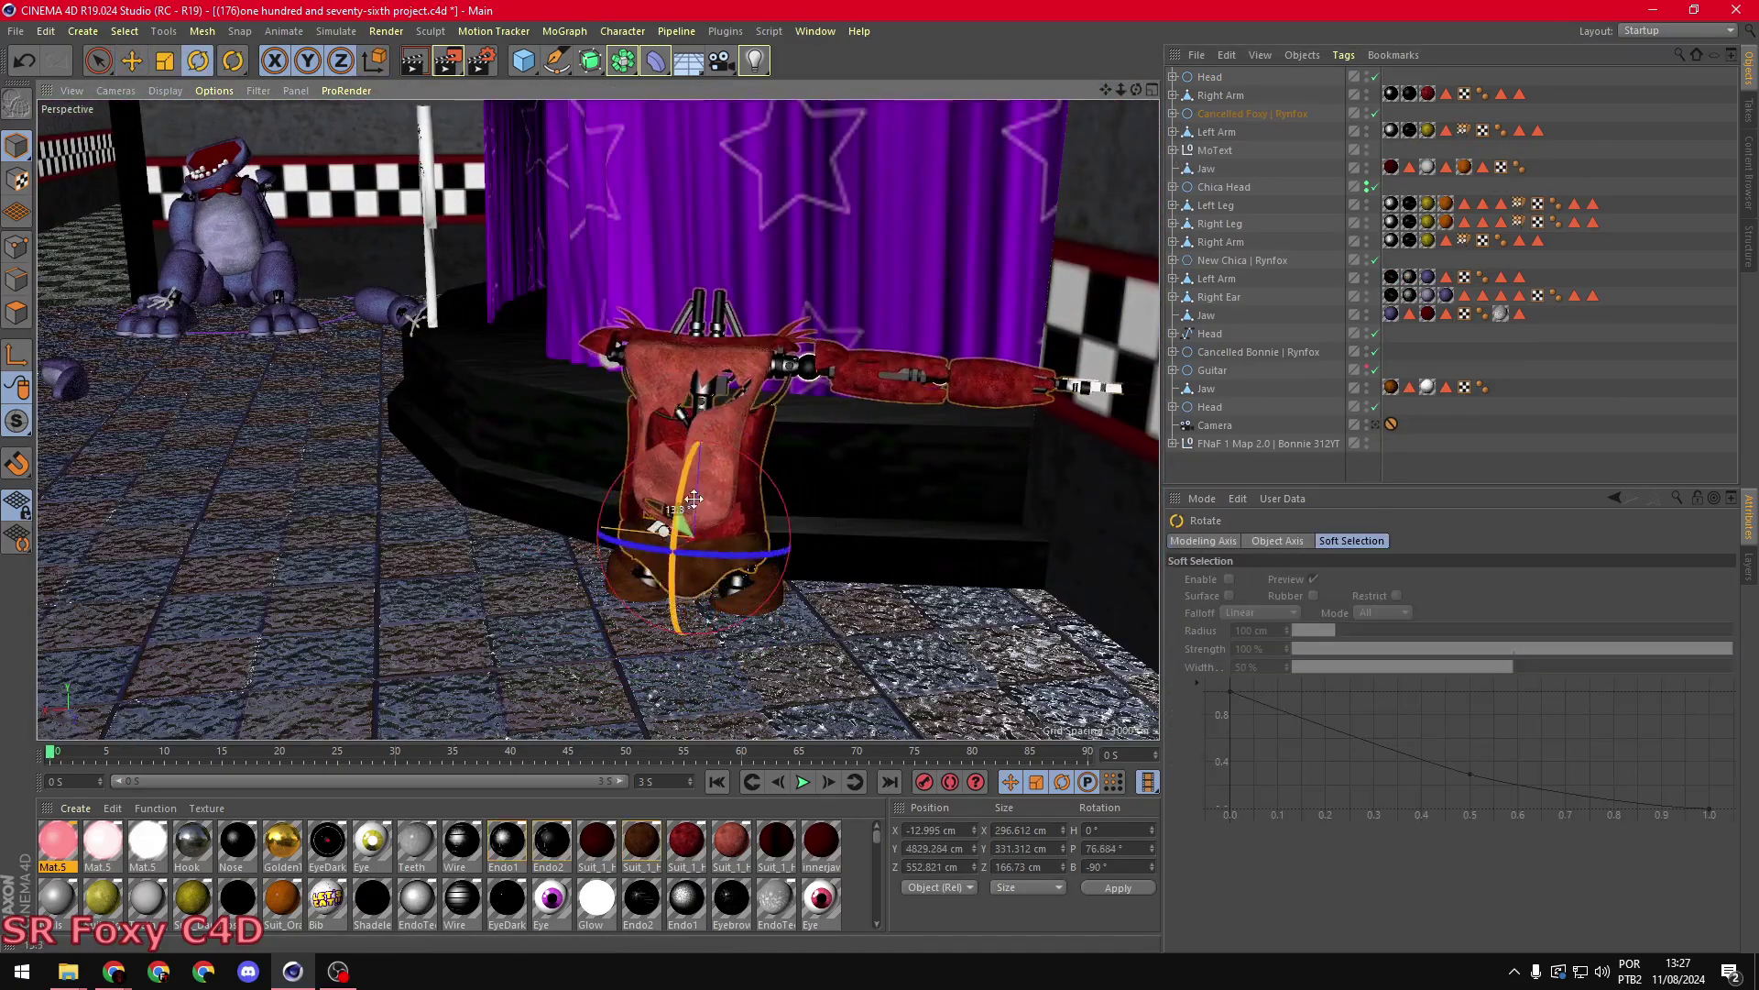
{"action": "left_click_drag", "start_coordinate": [704, 568], "coordinate": [776, 583]}
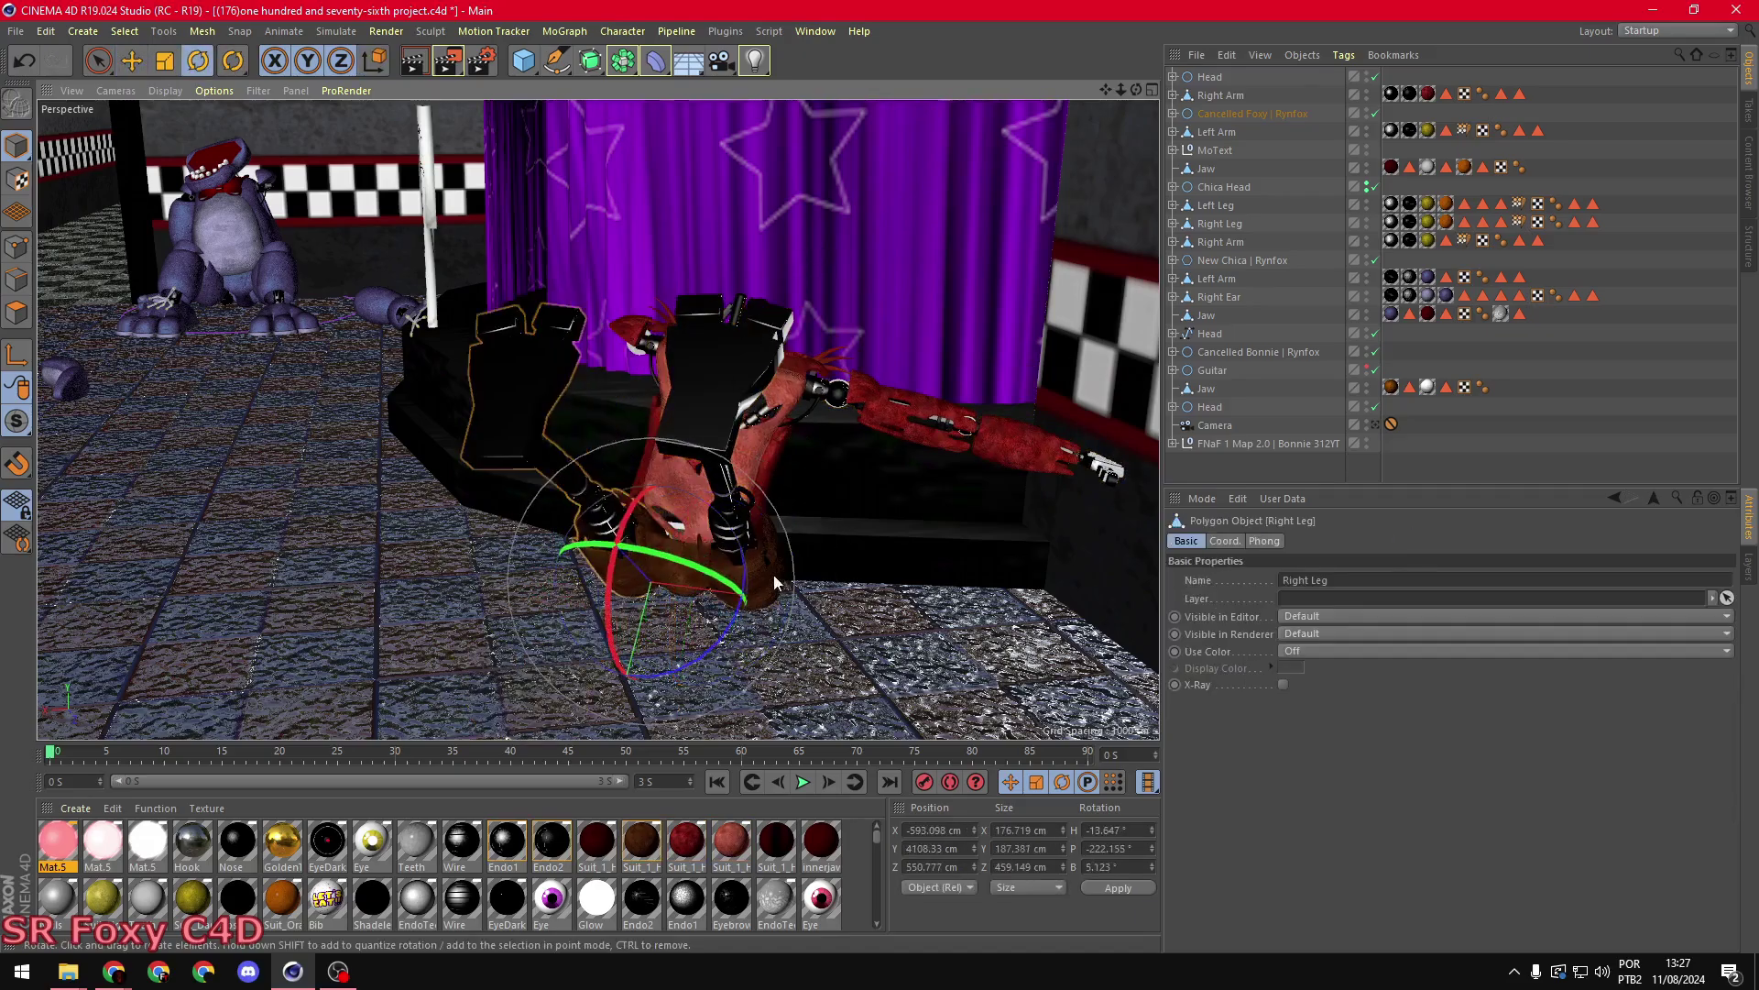